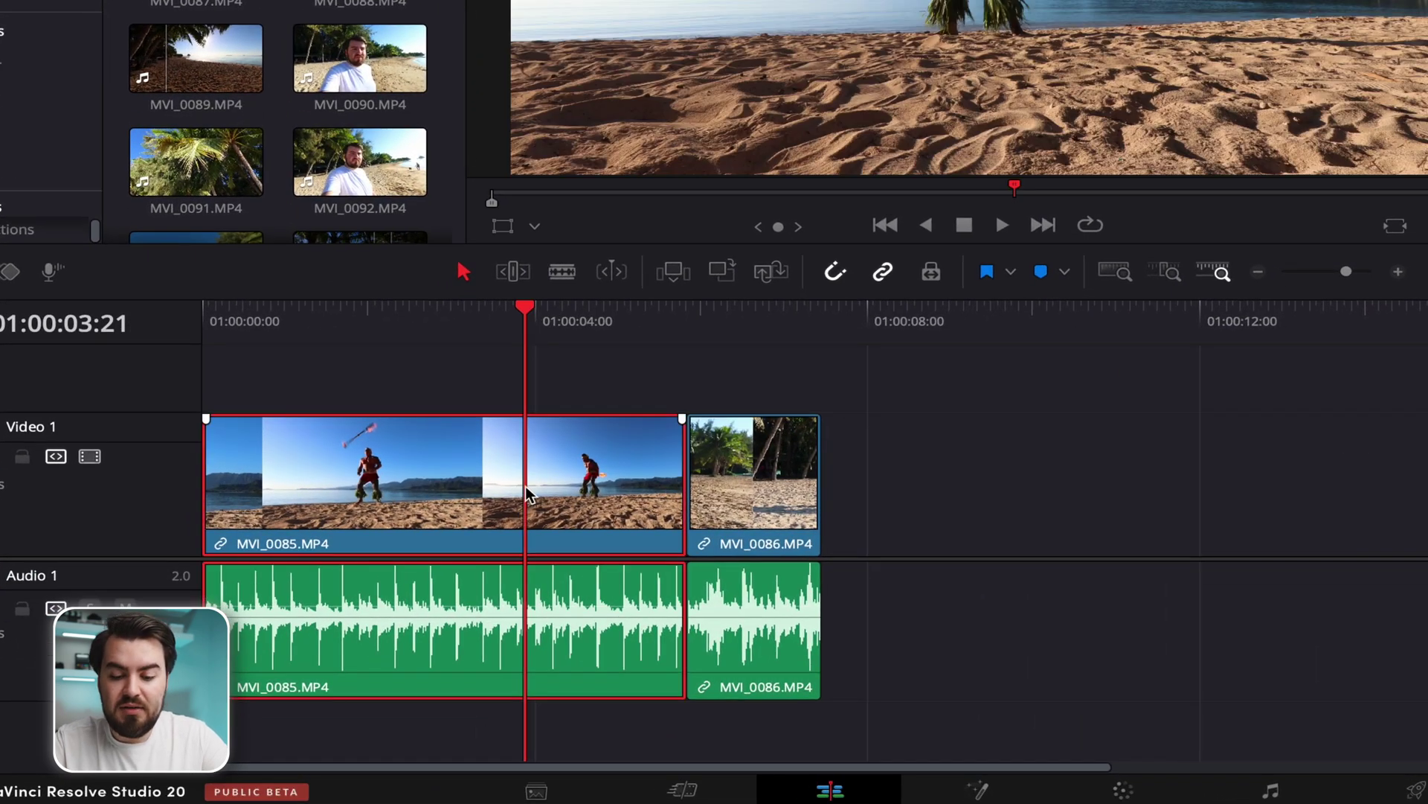
# - Try a Blade cut on MVI_0085, undo it, then split it at the playhead with Ctrl+B
pyautogui.press('b')
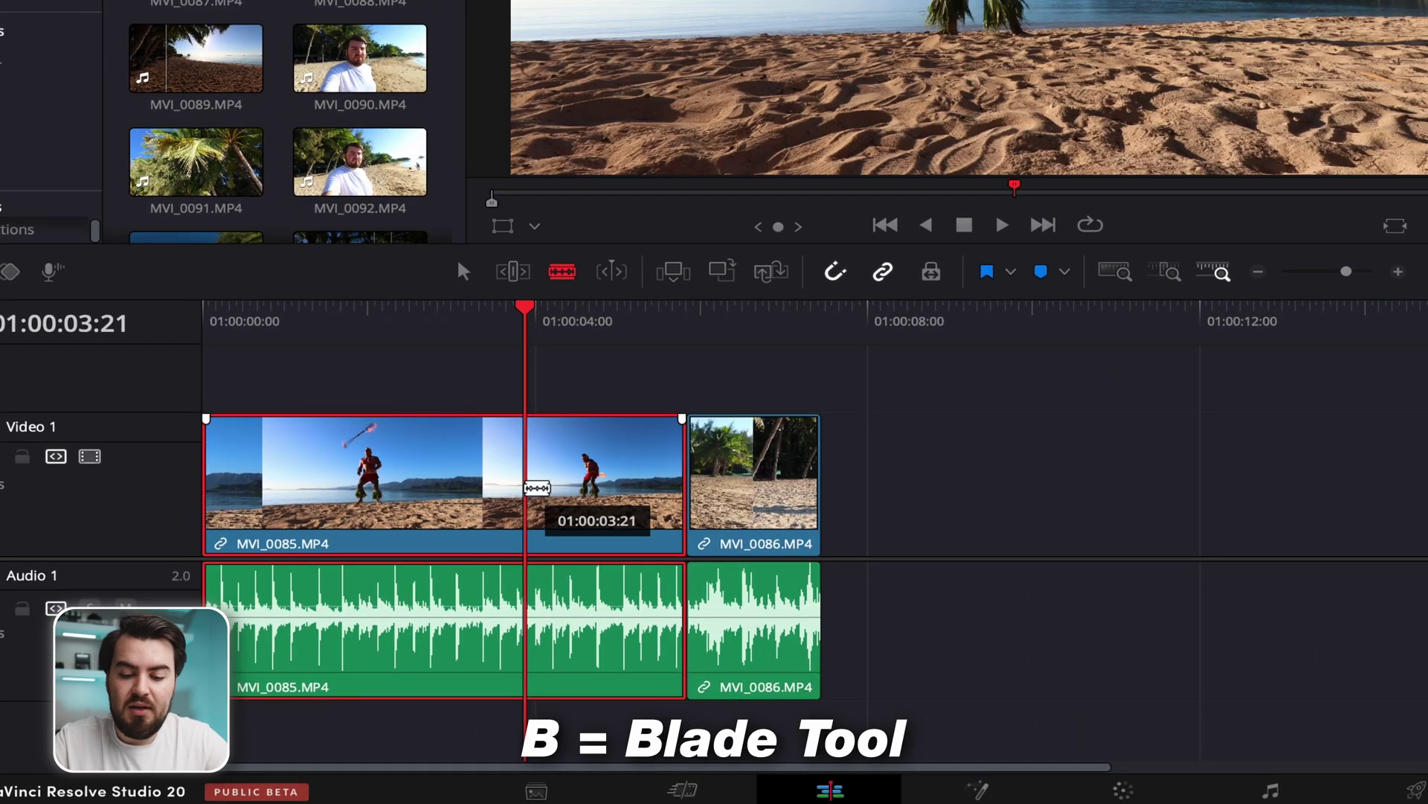
pyautogui.click(538, 488)
pyautogui.hotkey('ctrl', 'z')
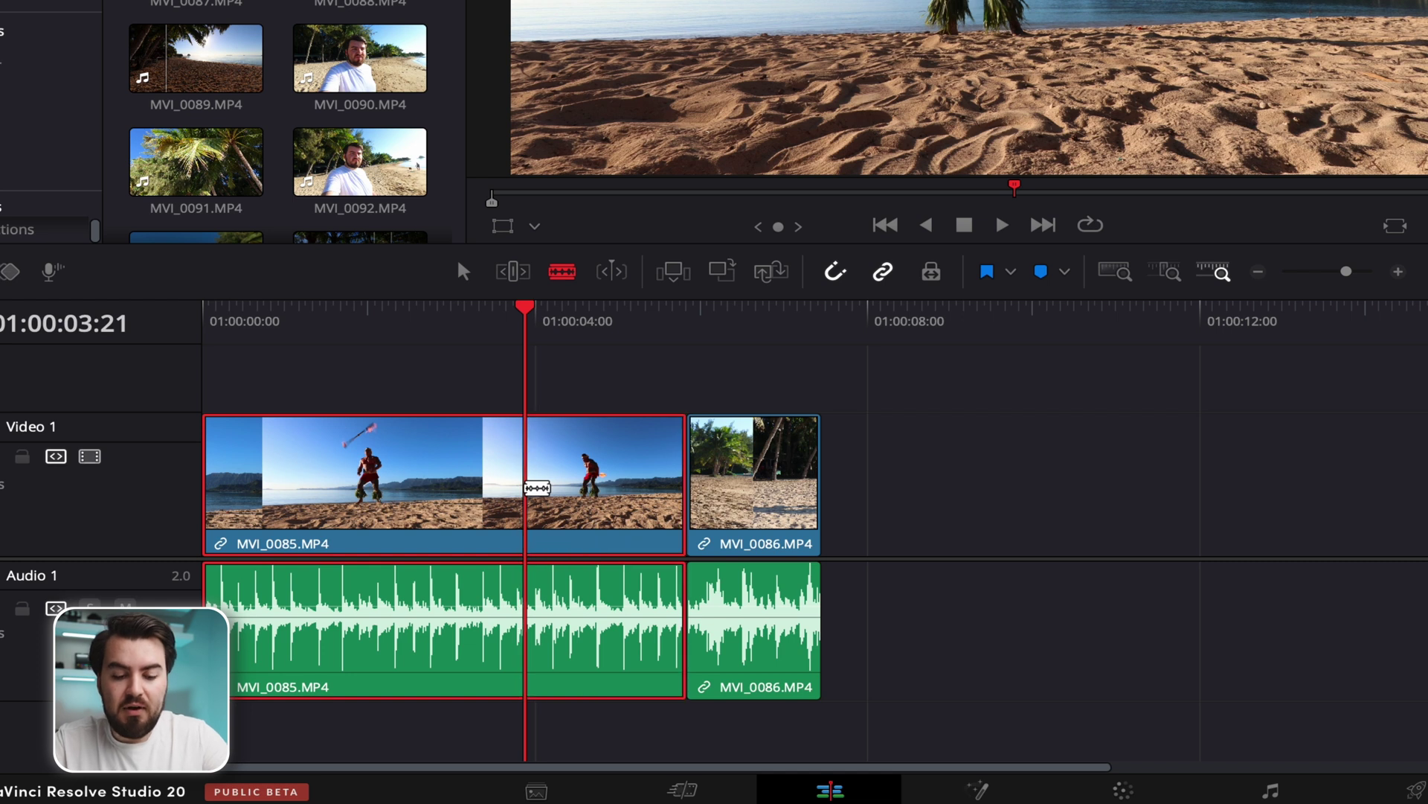
pyautogui.hotkey('ctrl', 'b')
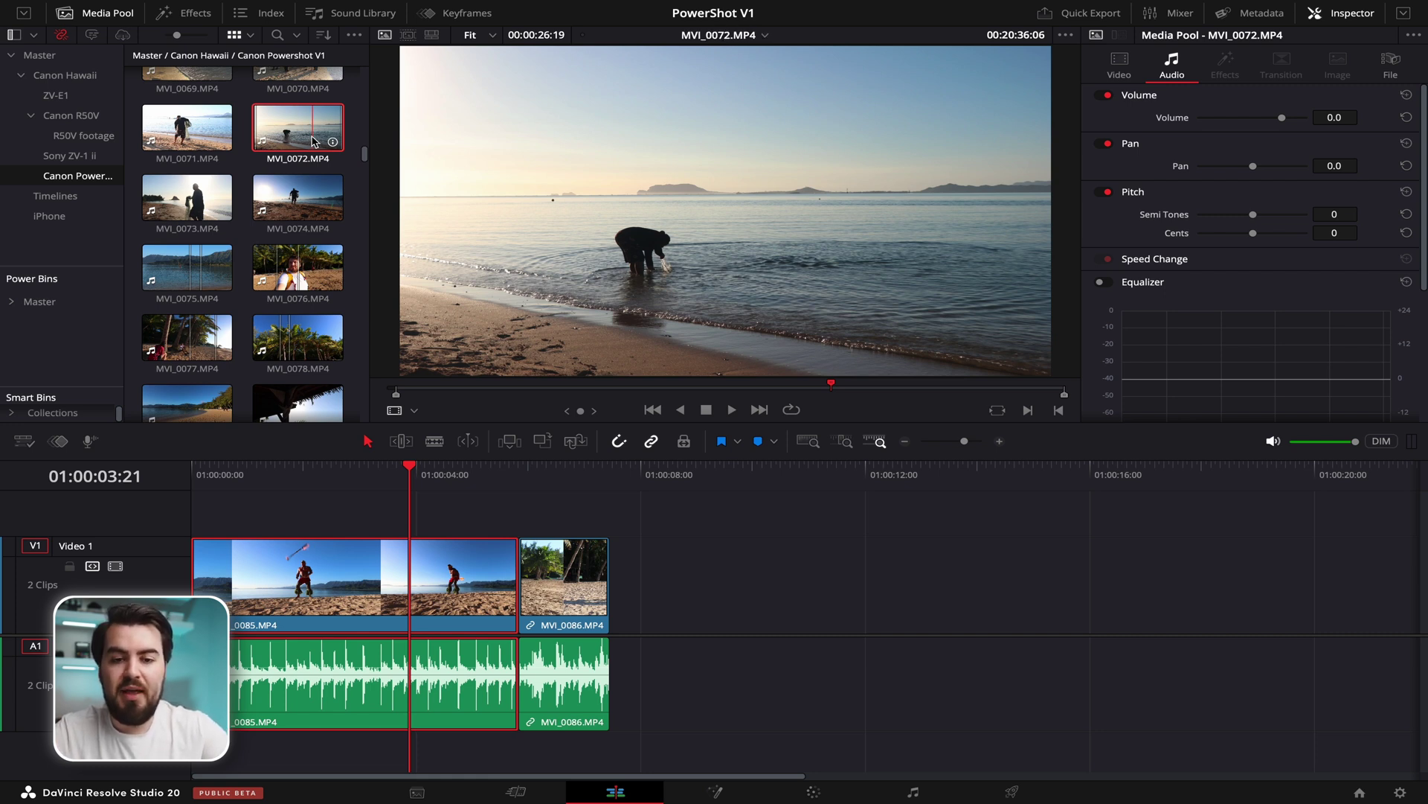
# - Scrub MVI_0072 in the source viewer and drag its in and out handles inward
pyautogui.moveTo(476, 389); pyautogui.dragTo(602, 363)
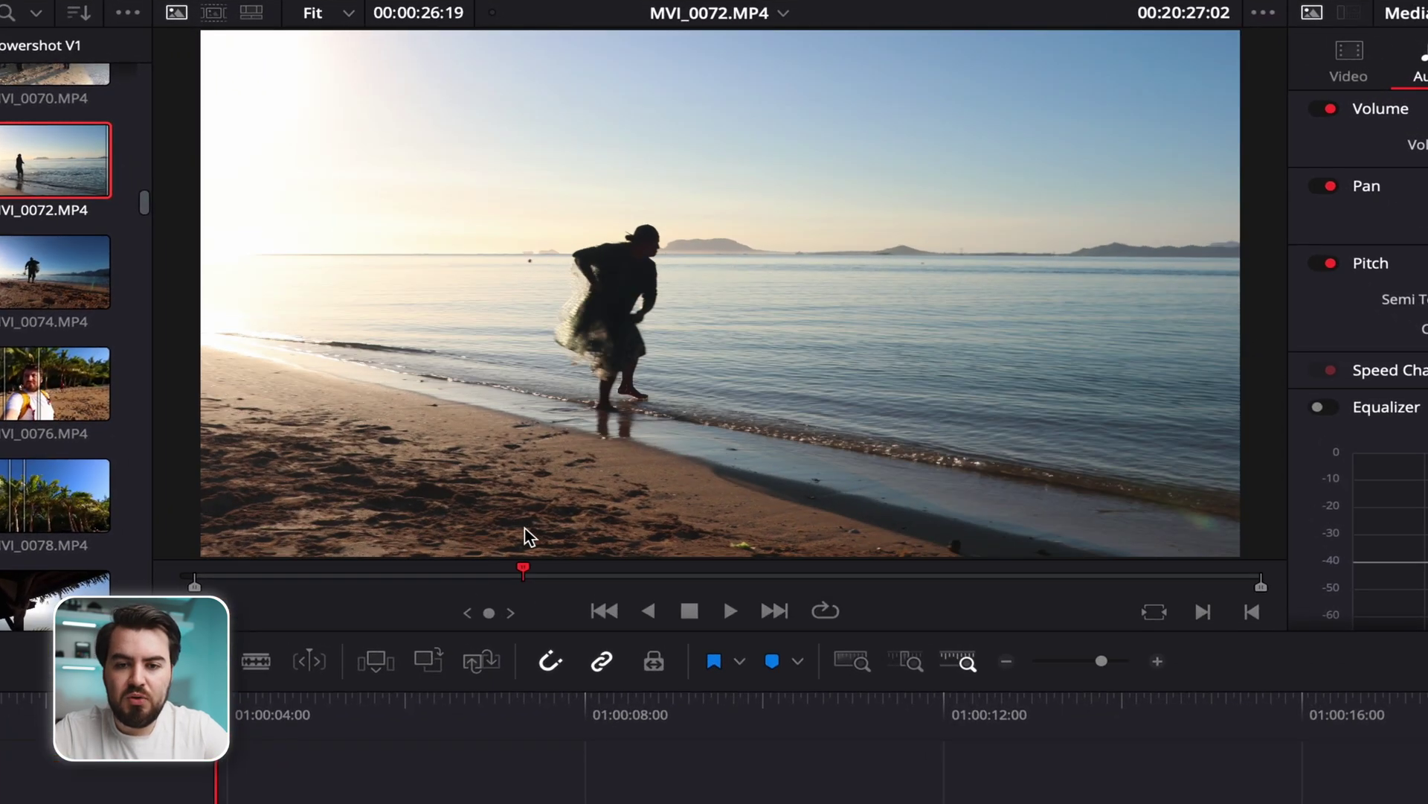
pyautogui.moveTo(525, 536)
pyautogui.mouseDown()
pyautogui.moveTo(551, 542)
pyautogui.moveTo(519, 540)
pyautogui.mouseUp()
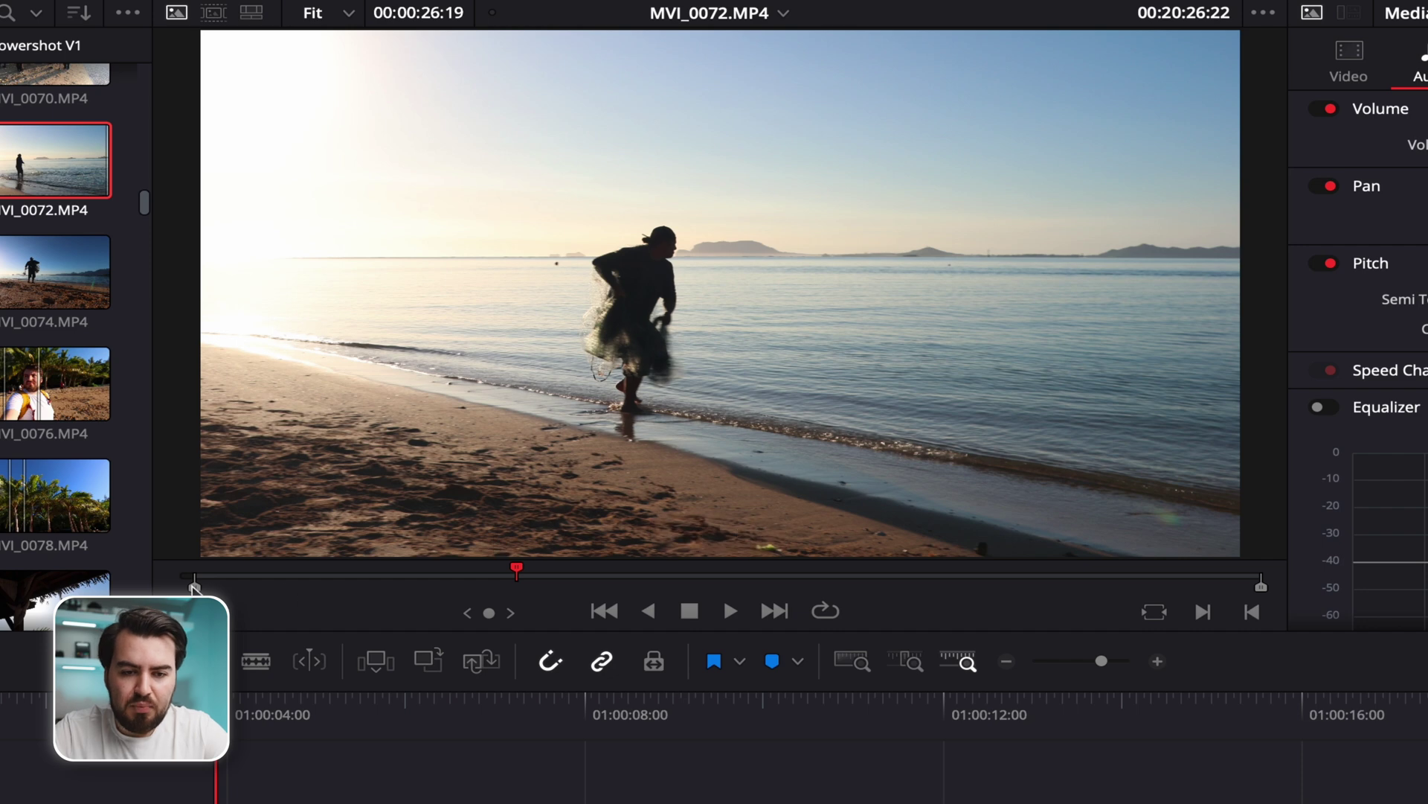
pyautogui.moveTo(195, 588); pyautogui.dragTo(516, 587)
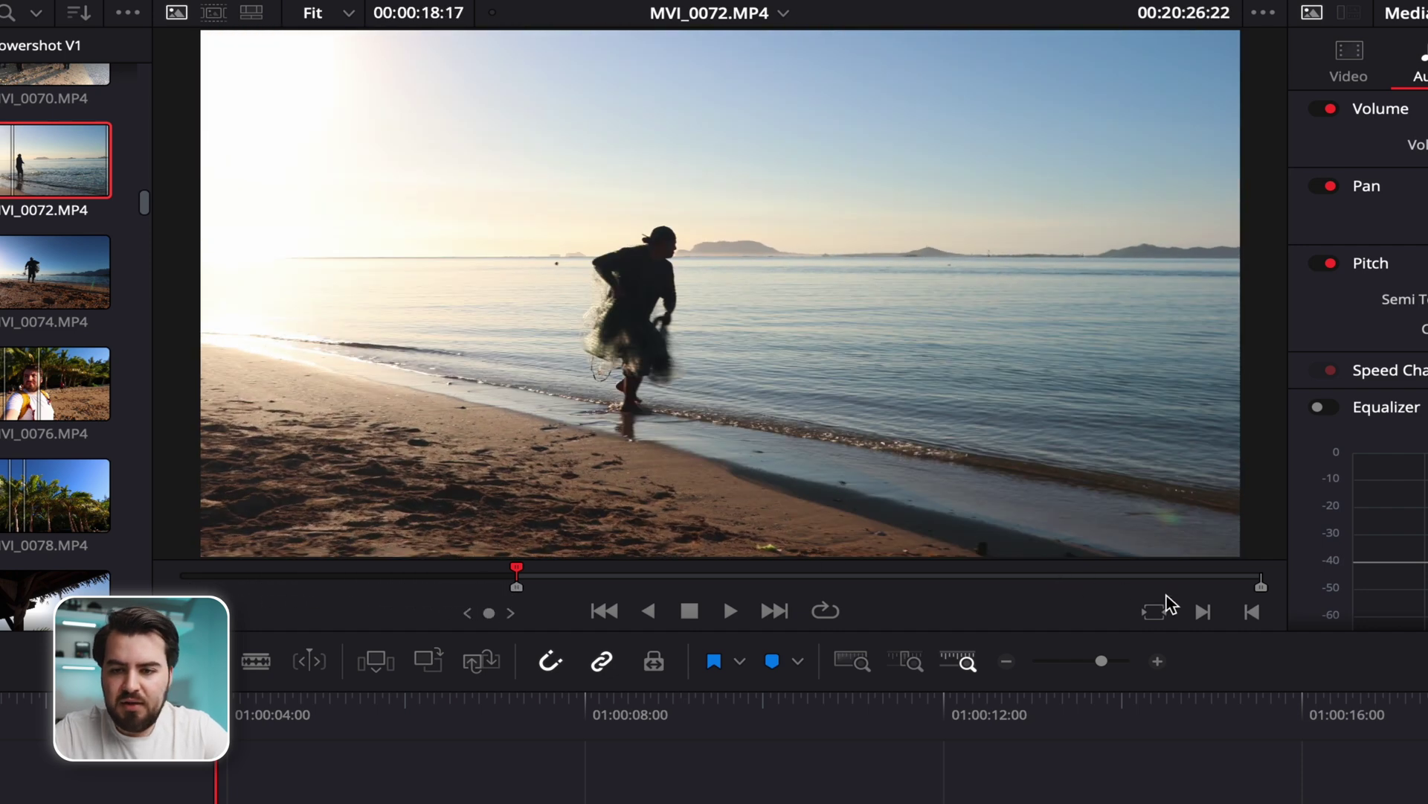
pyautogui.moveTo(1256, 599)
pyautogui.mouseDown()
pyautogui.moveTo(595, 647)
pyautogui.moveTo(654, 651)
pyautogui.moveTo(686, 597)
pyautogui.mouseUp()
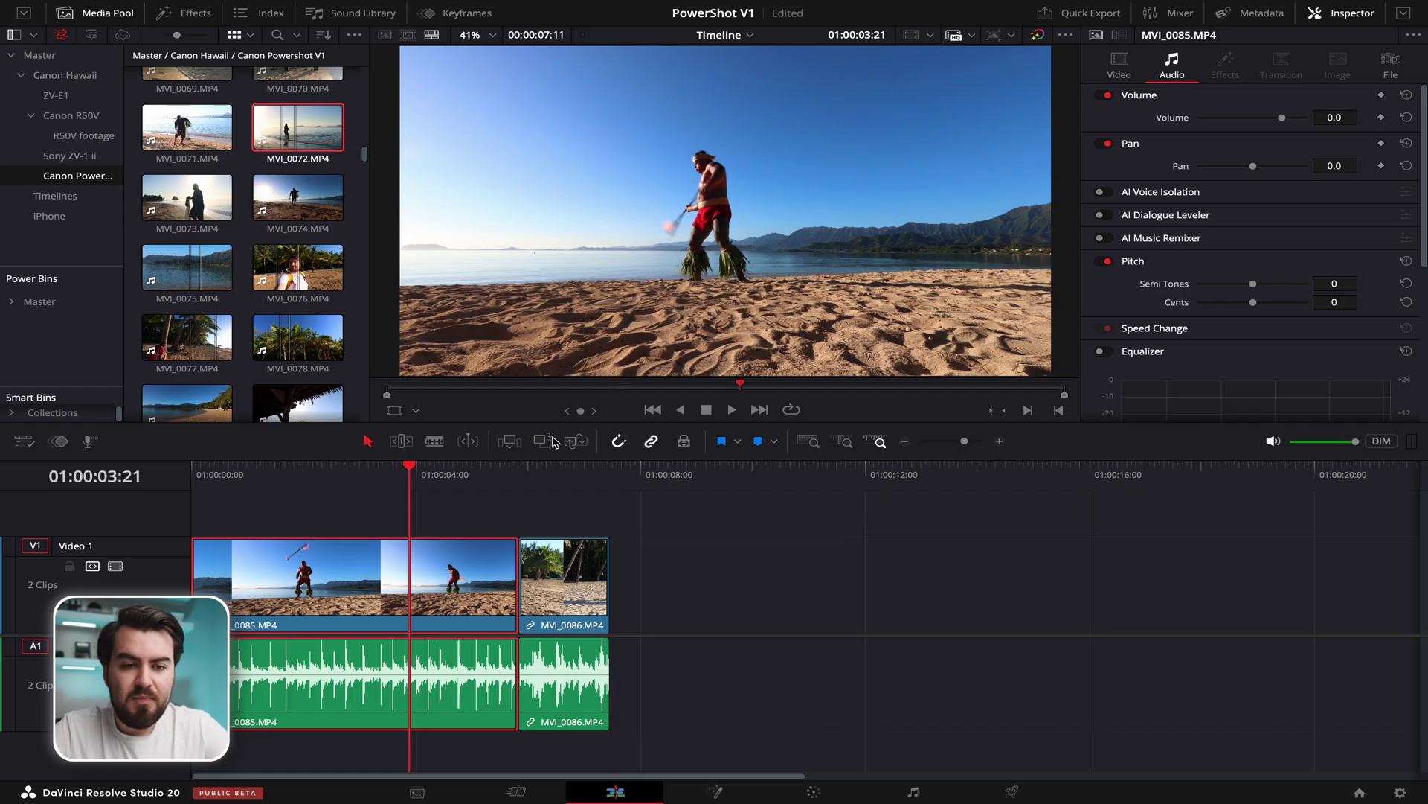
# - Load MVI_0072 in the source viewer and mark an in point near its start
pyautogui.click(300, 131)
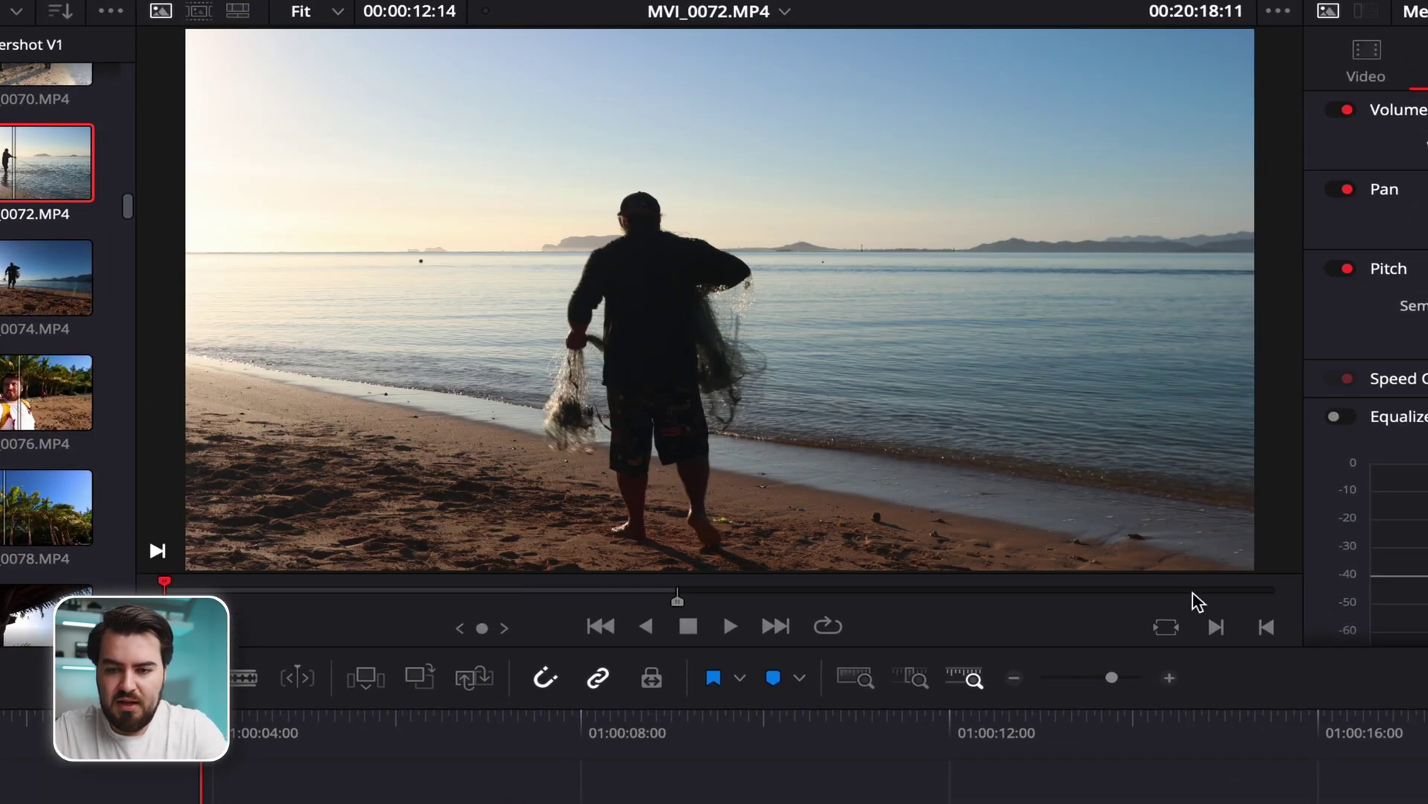
pyautogui.click(1279, 599)
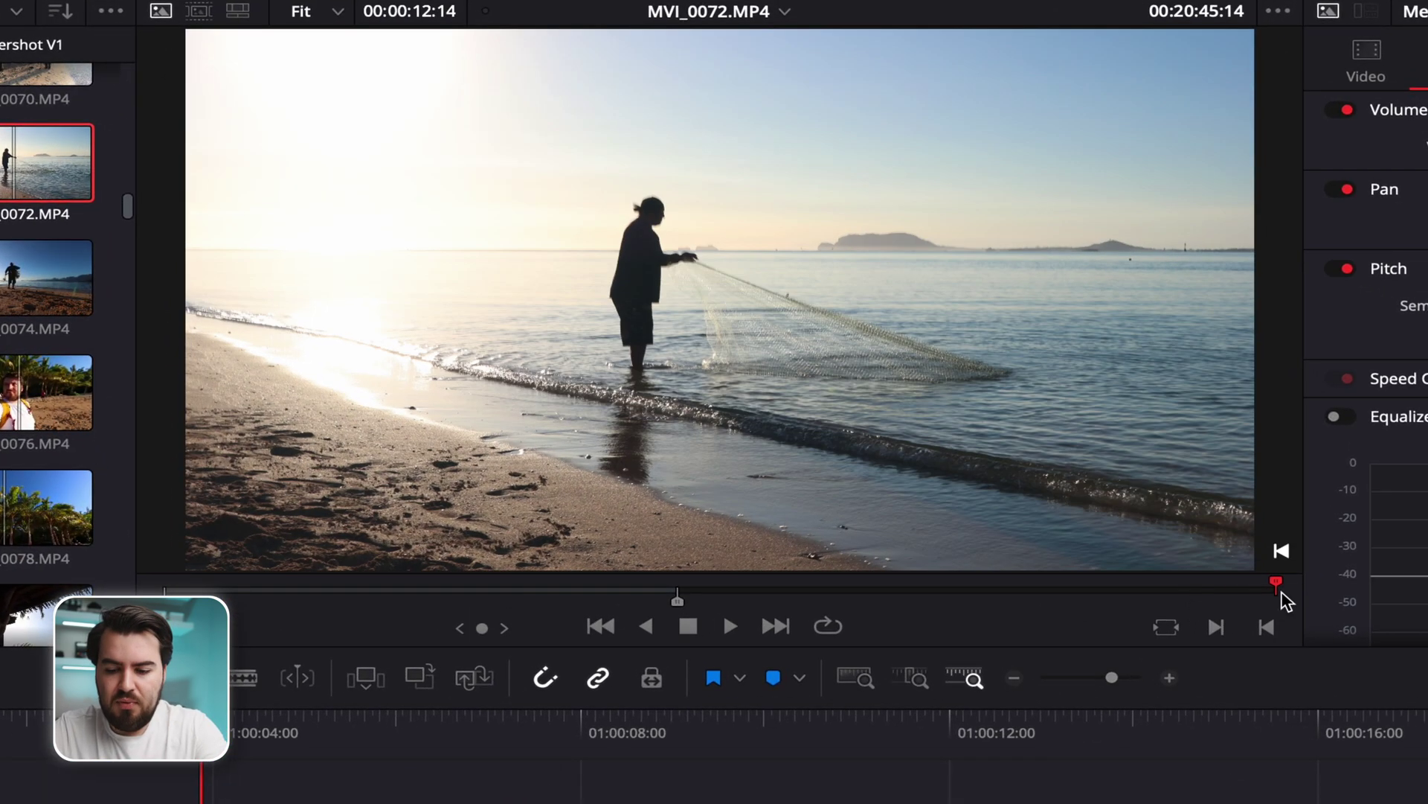
pyautogui.moveTo(219, 588); pyautogui.dragTo(664, 603)
pyautogui.press('i')
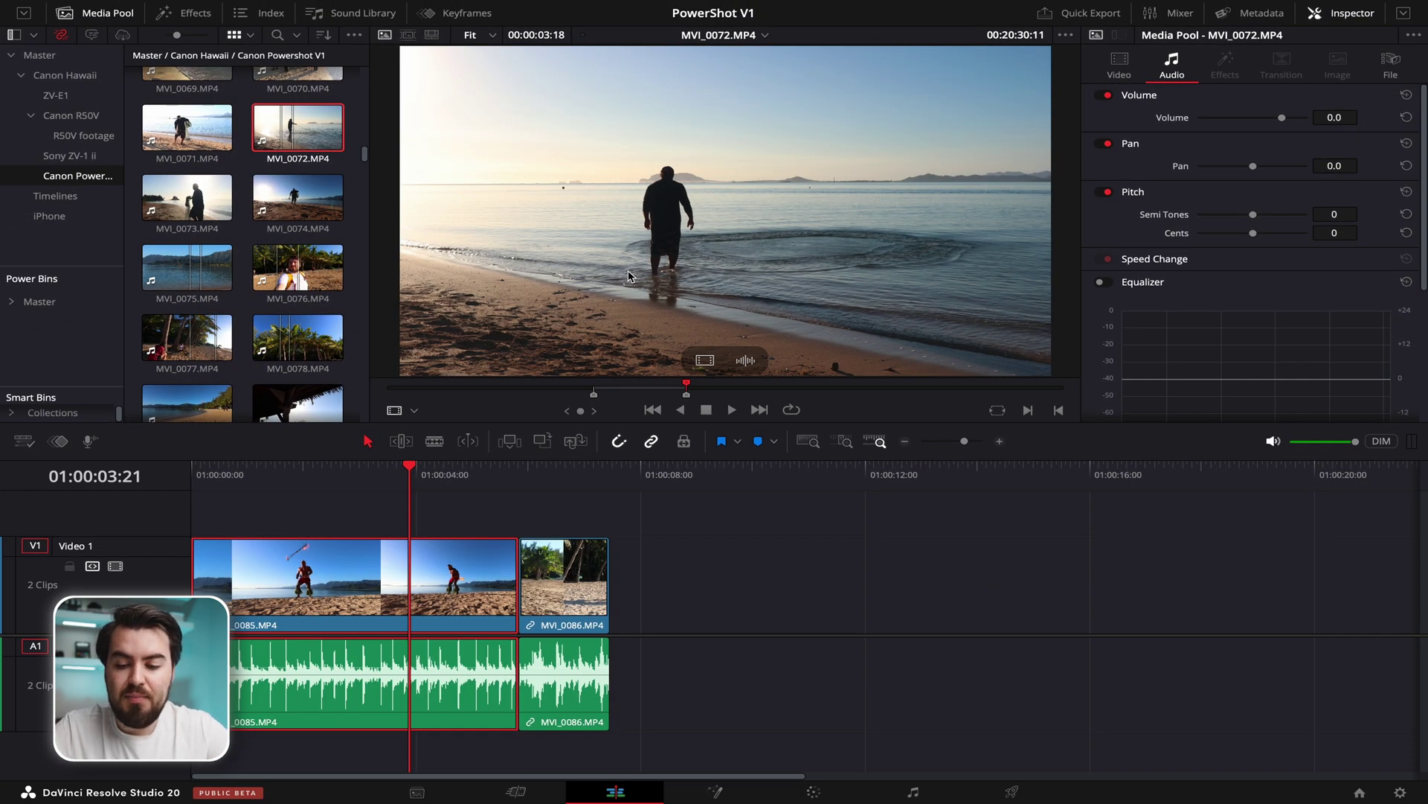
# - Insert MVI_0072 at the playhead, undo it, then append it to the timeline's end
pyautogui.press('F9')
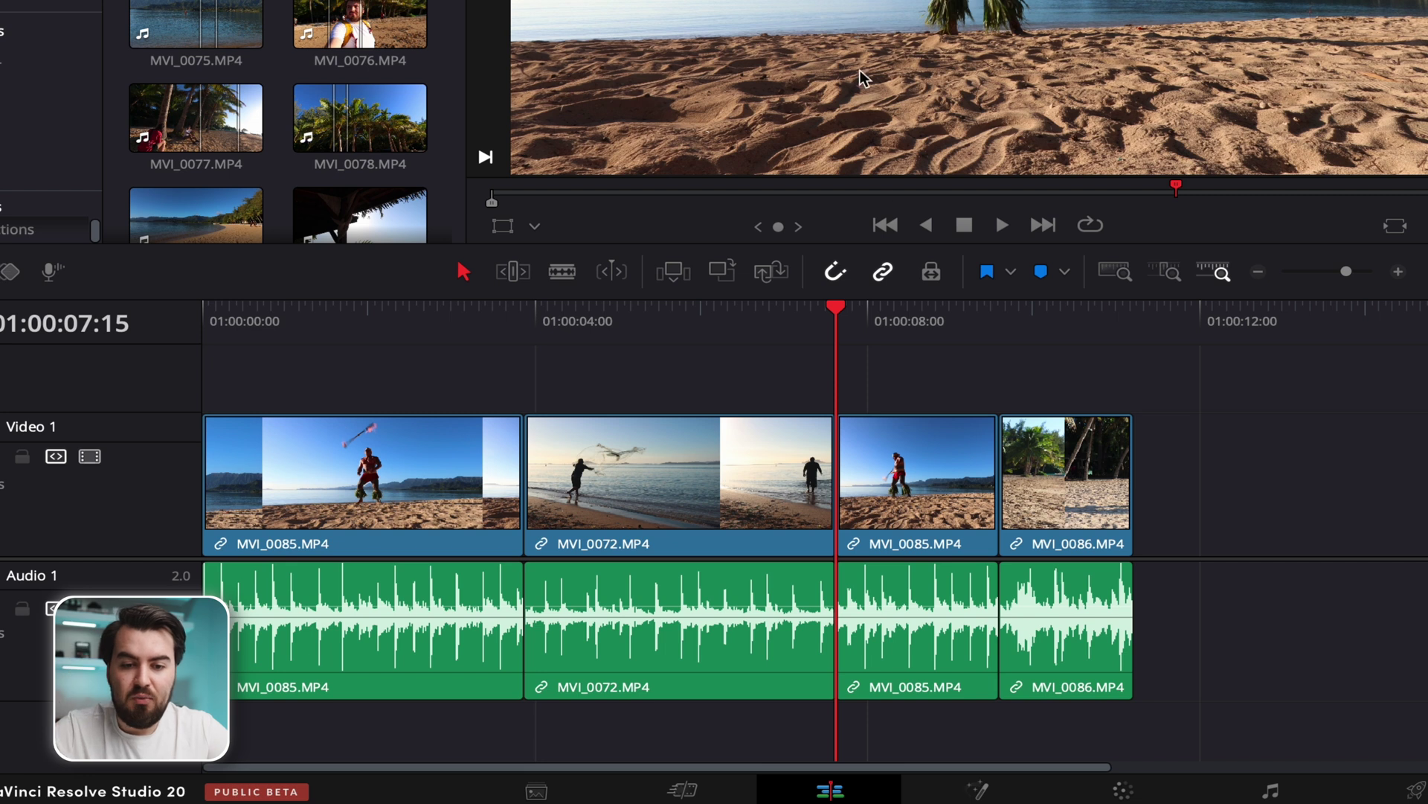
pyautogui.click(526, 334)
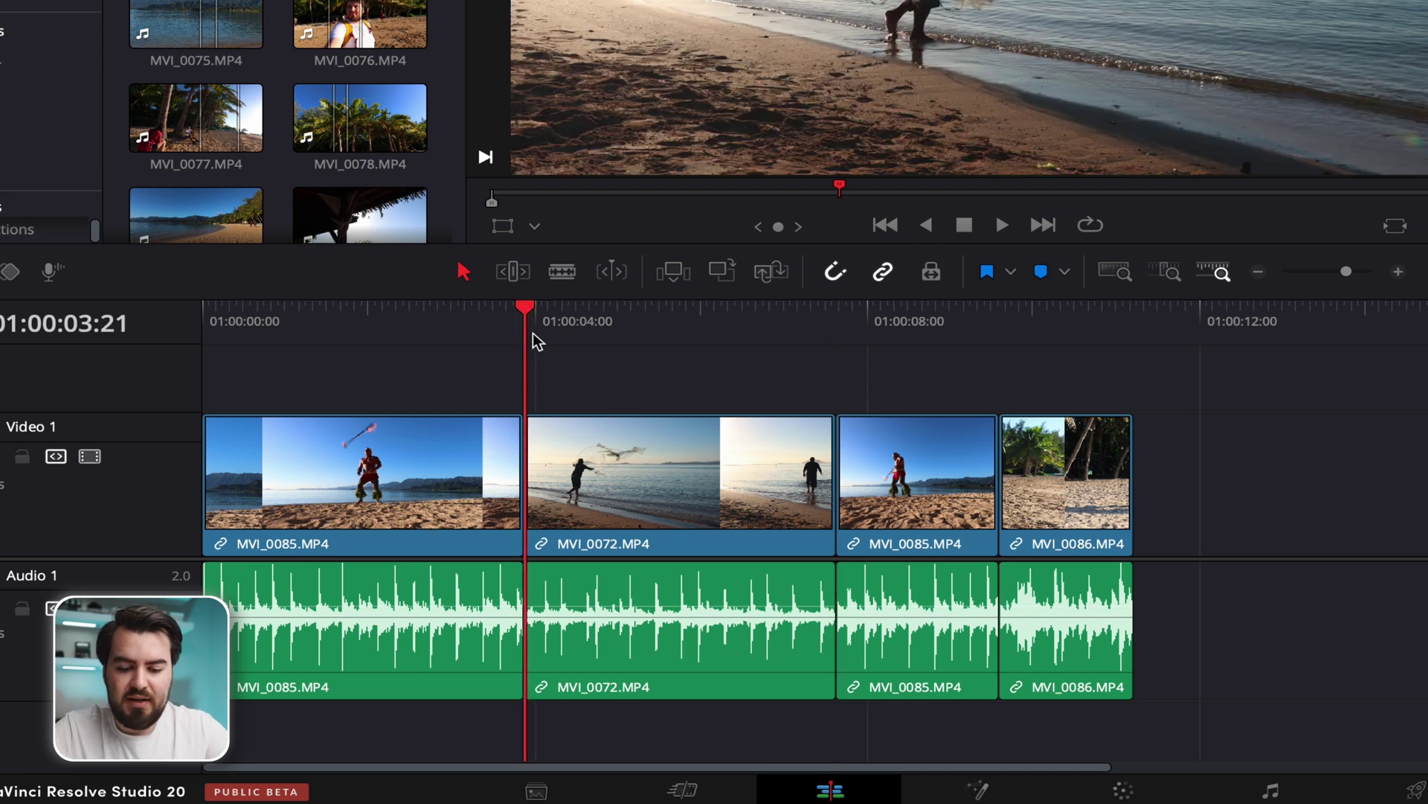
pyautogui.hotkey('ctrl', 'z')
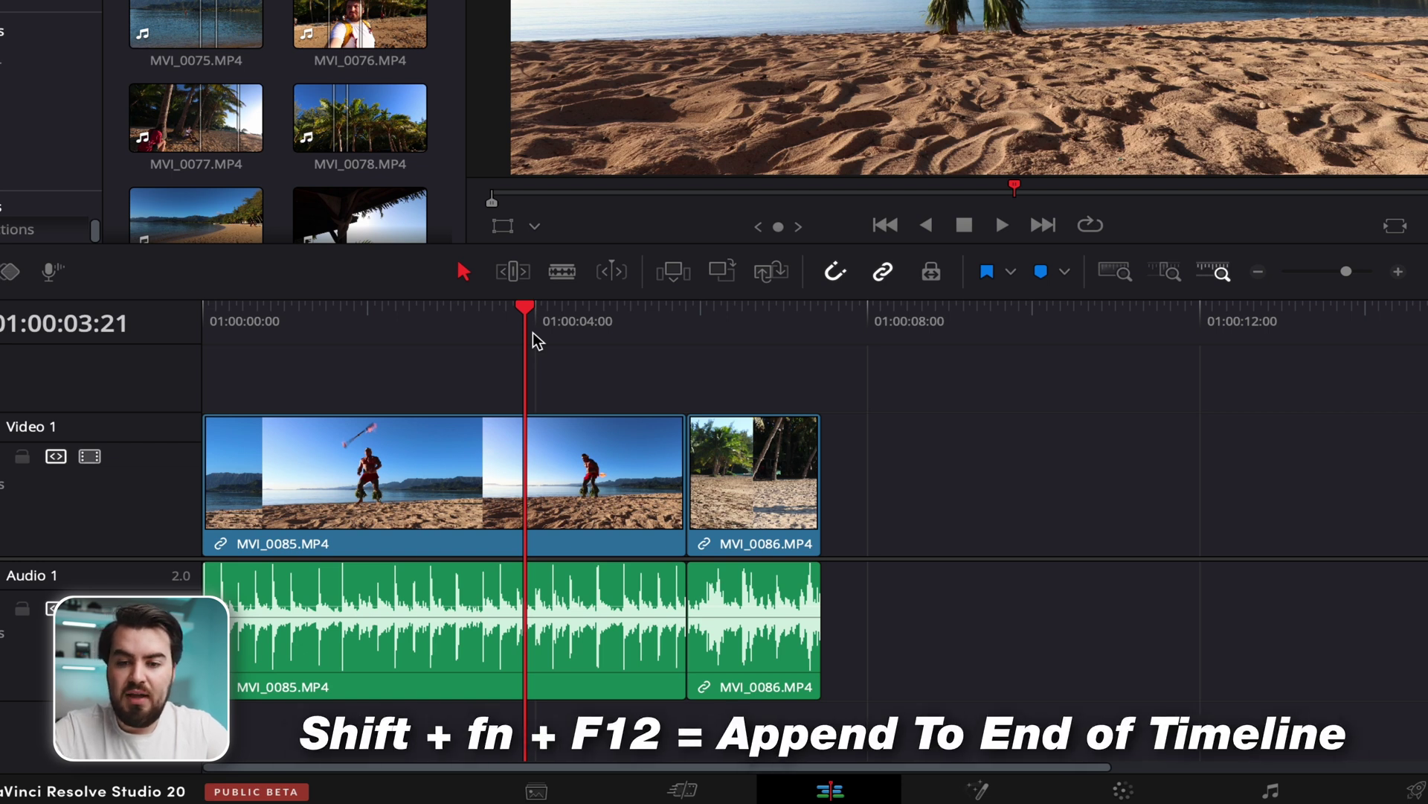
pyautogui.hotkey('shift', 'F12')
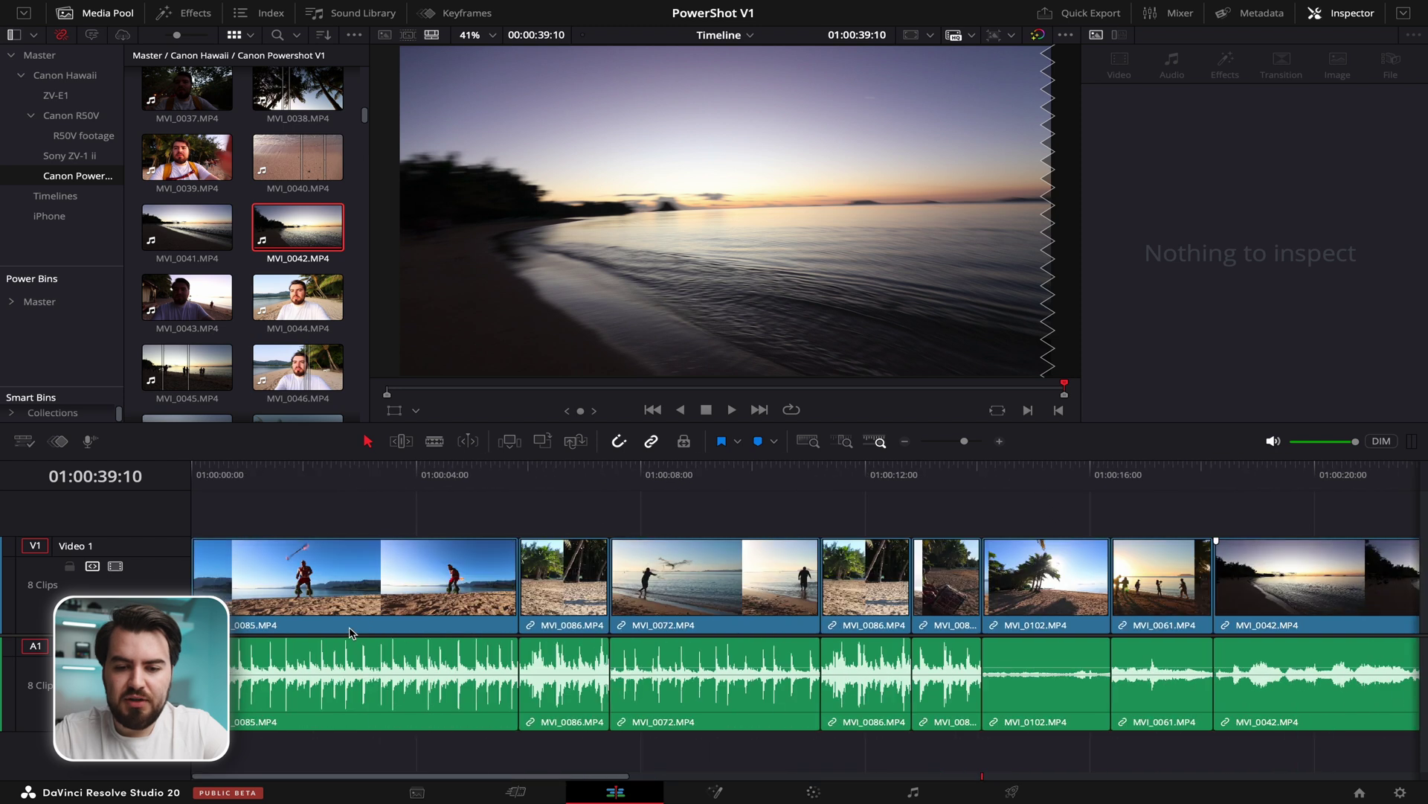
# - Zoom the timeline with the slider, Cmd+=/Cmd+- and Shift+Z, with the playhead at 01:00:16:09
pyautogui.hscroll(3, 350, 633)
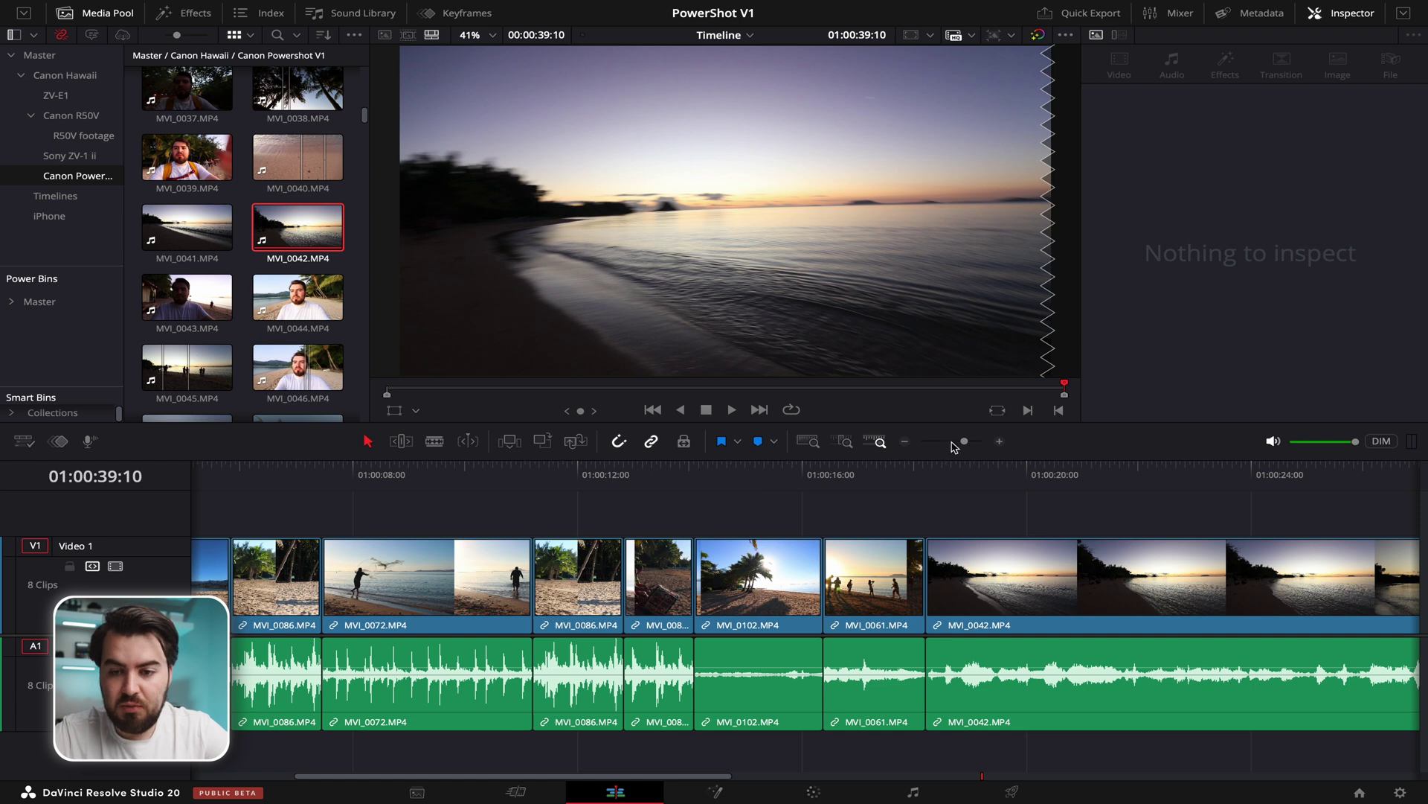
pyautogui.click(907, 443)
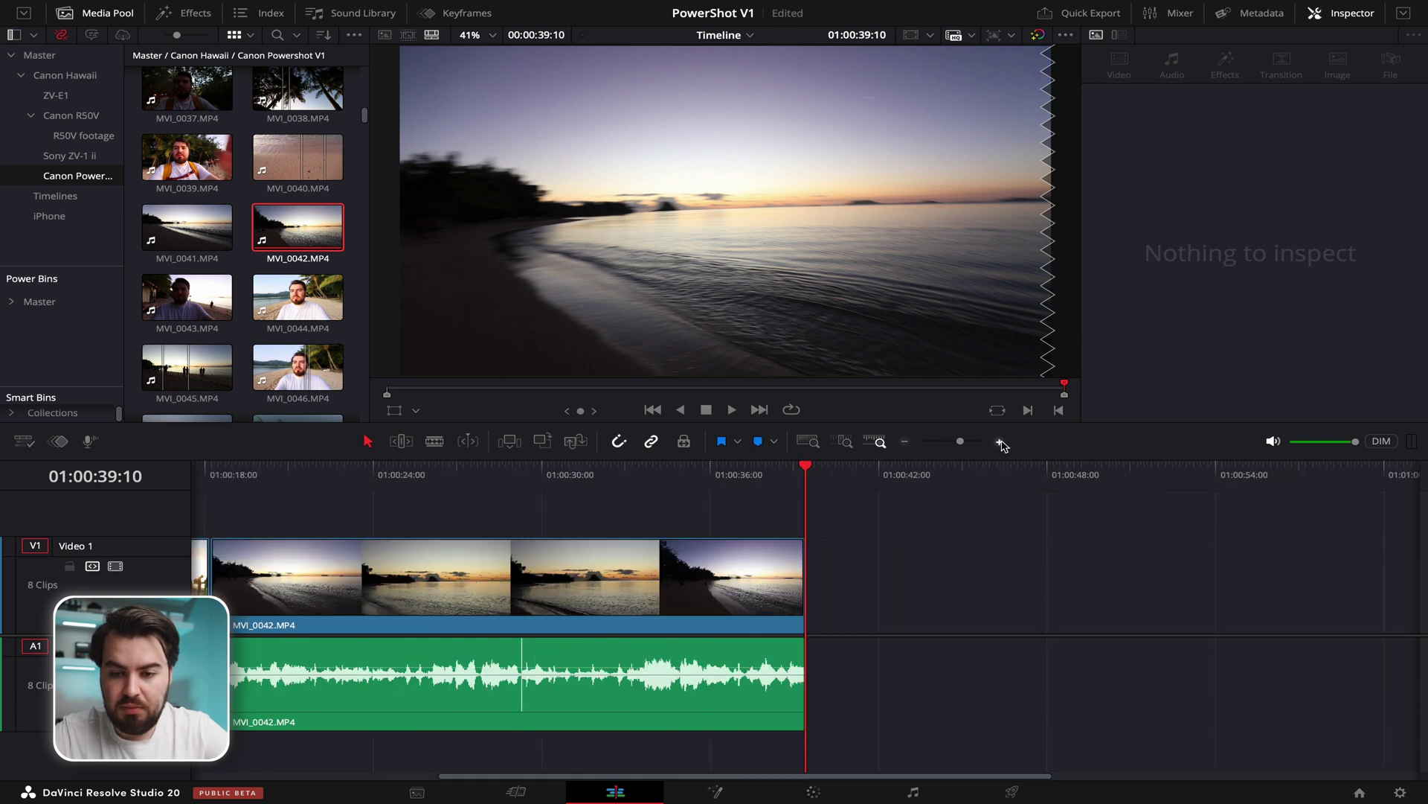
pyautogui.moveTo(961, 443); pyautogui.dragTo(957, 447)
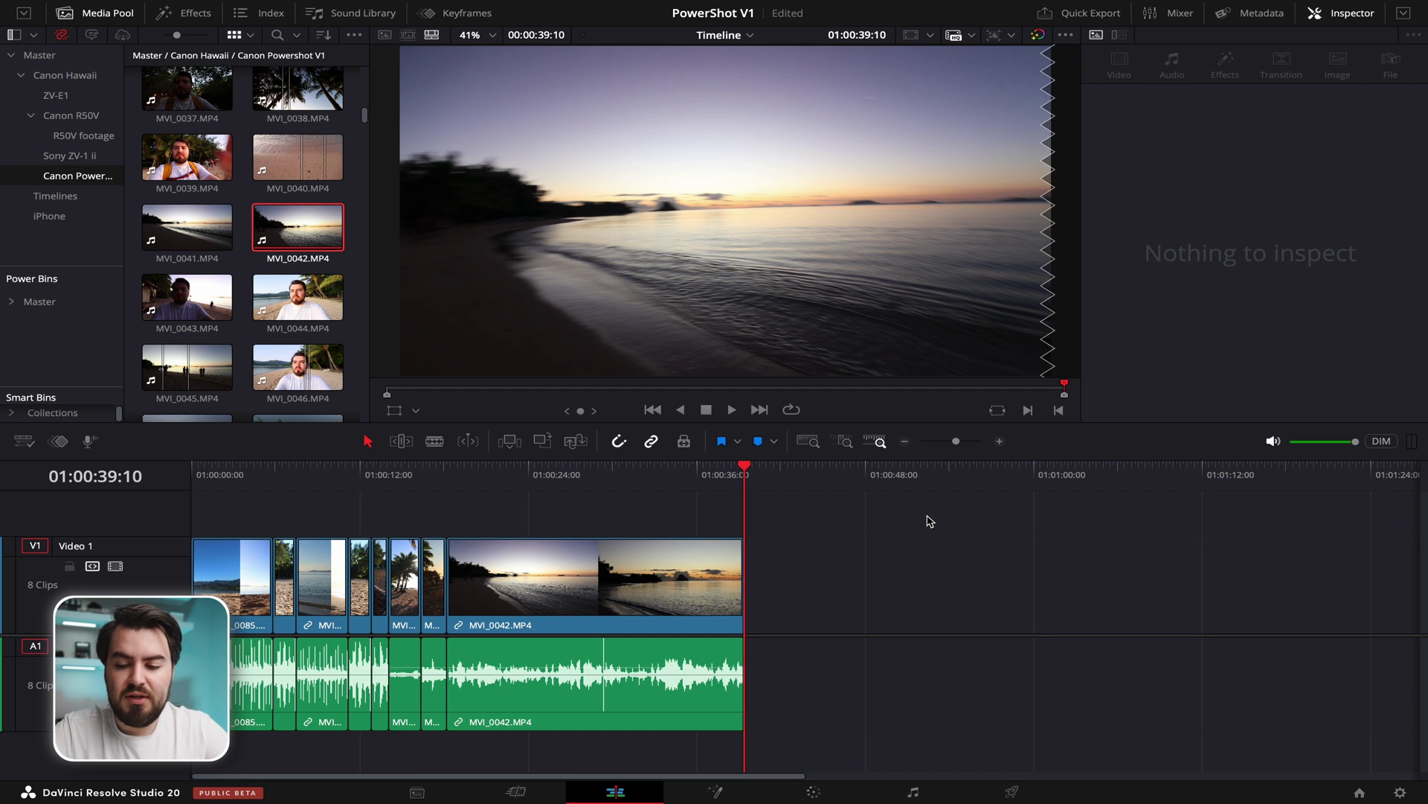
pyautogui.press('super+equal')
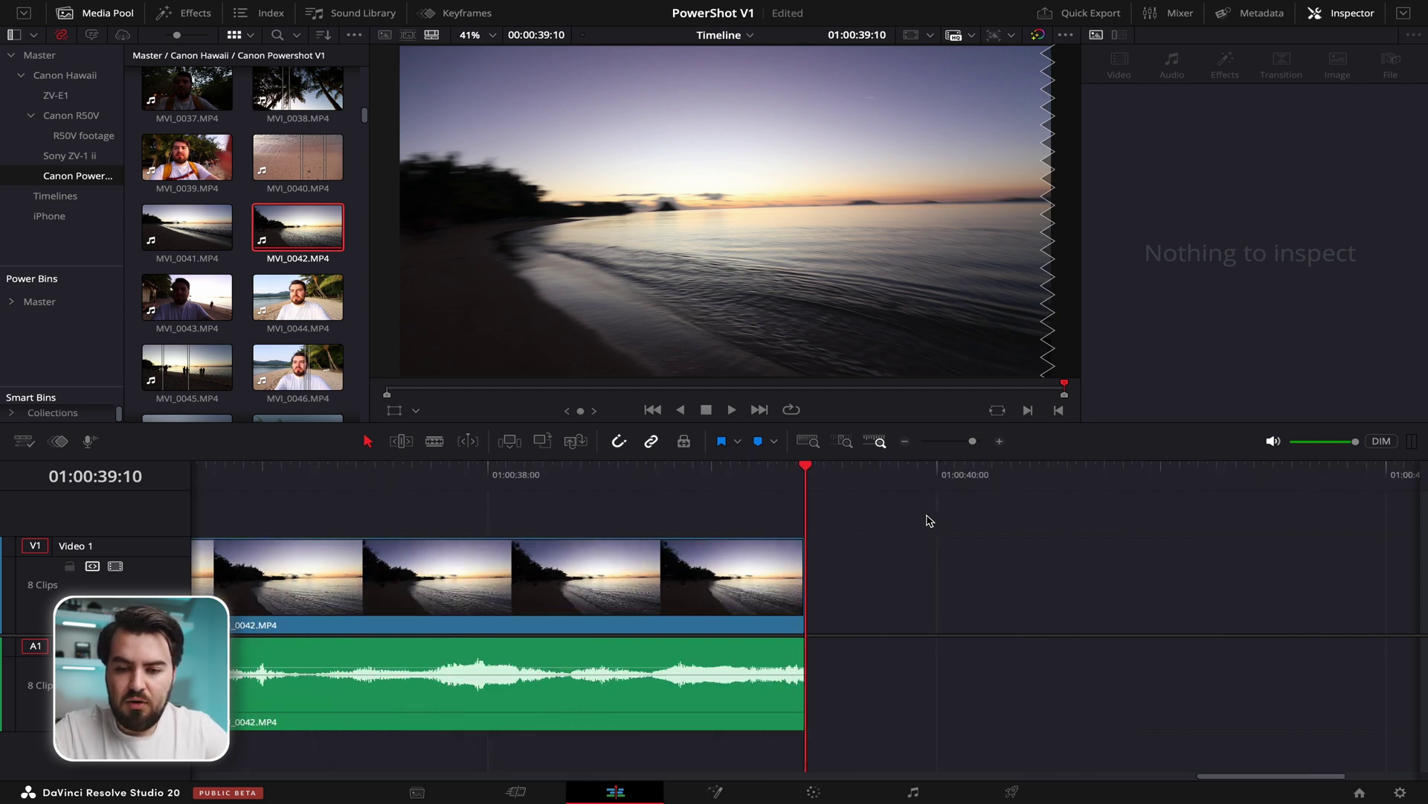
pyautogui.press('super+minus')
pyautogui.press('super+minus')
pyautogui.press('super+equal')
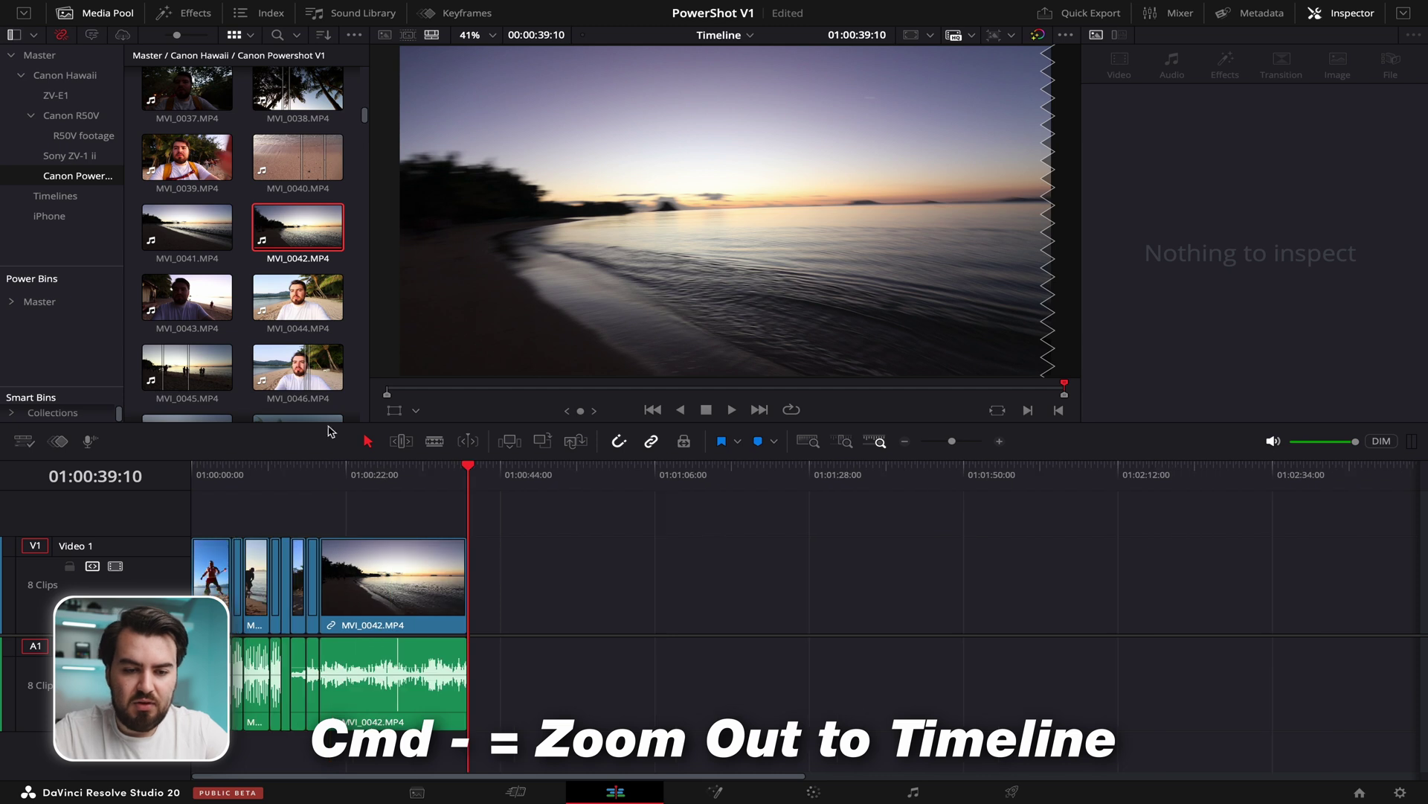
pyautogui.click(309, 474)
pyautogui.press('super+equal')
pyautogui.press('super+equal')
pyautogui.press('super+equal')
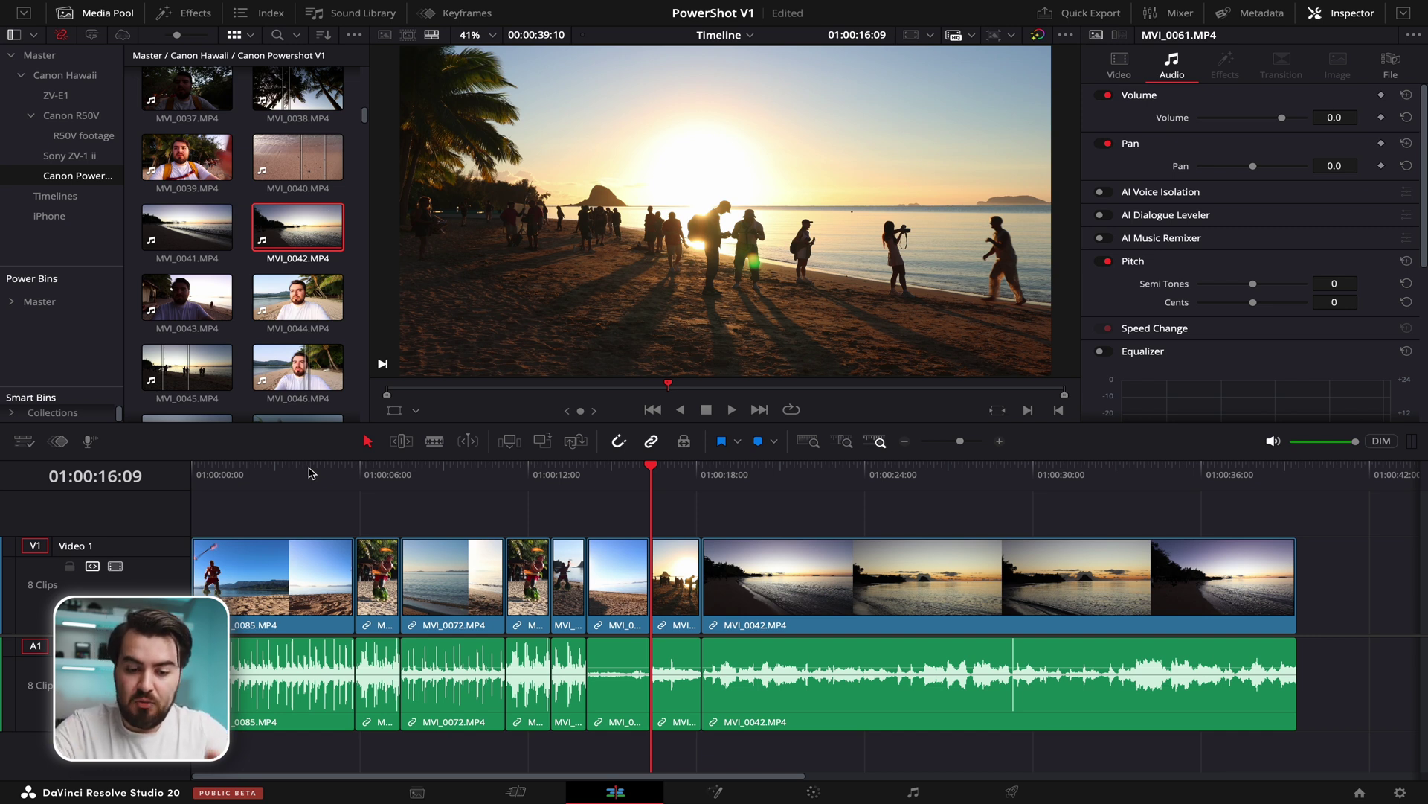
pyautogui.hotkey('shift', 'z')
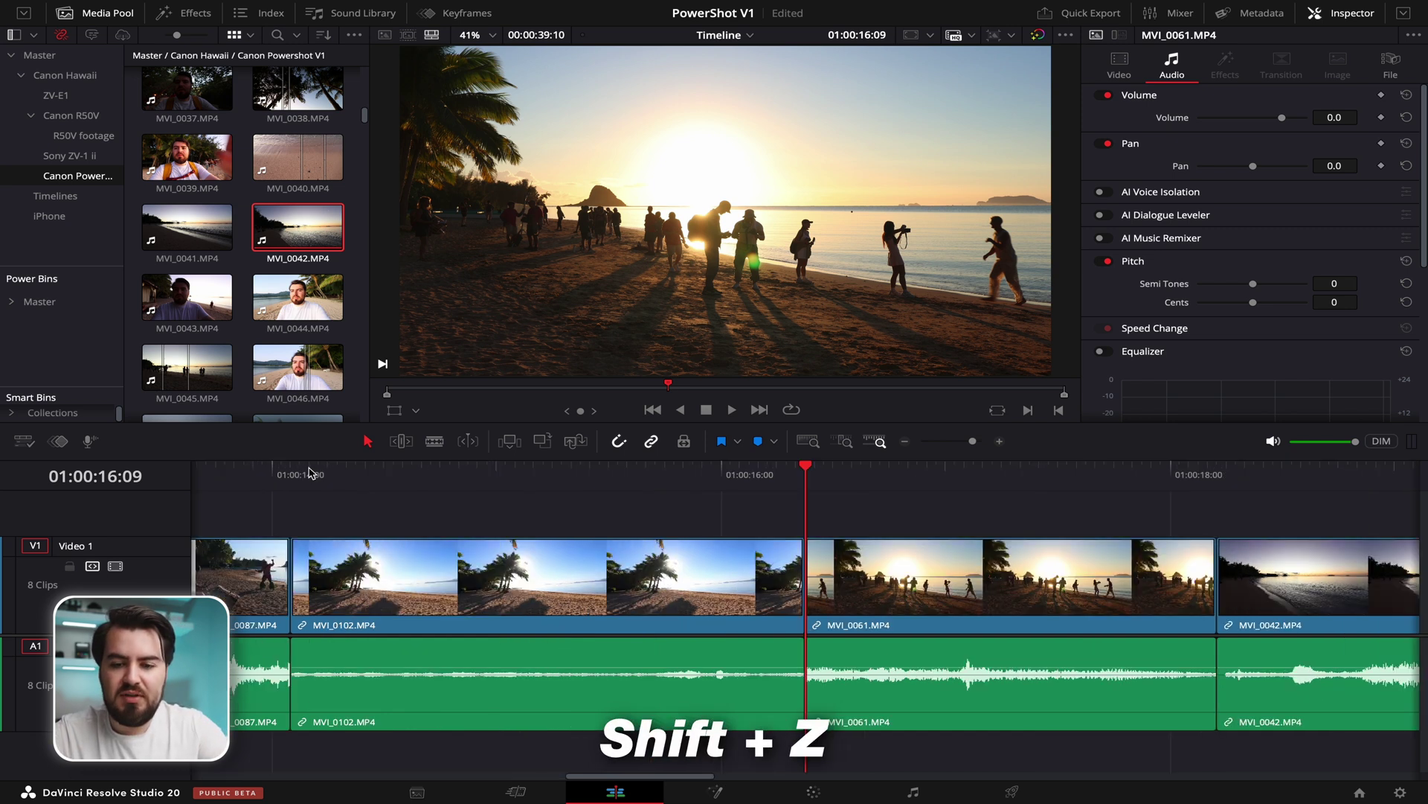
pyautogui.hotkey('shift', 'z')
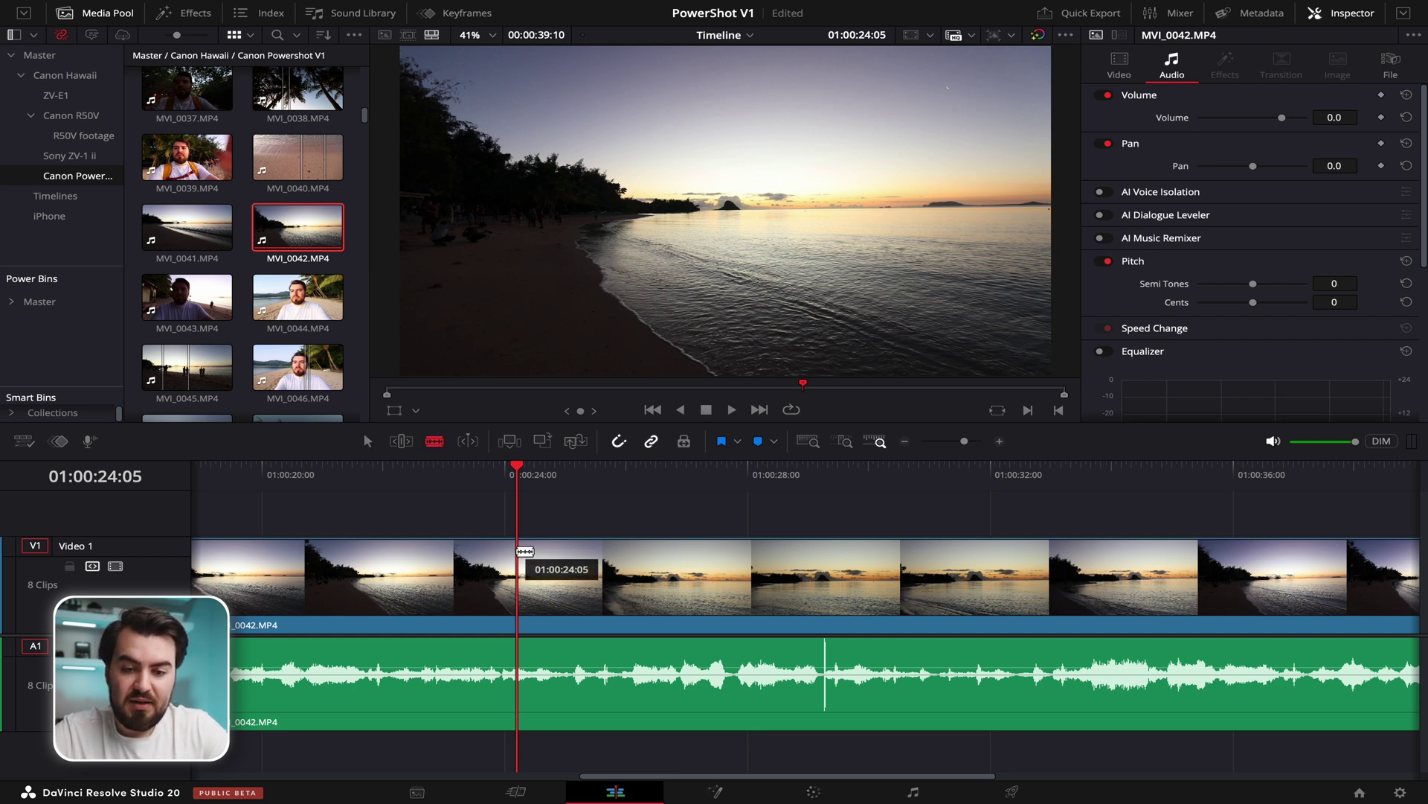
# - Test a blade cut on MVI_0042, undo it, and set the playhead to 01:00:24:08
pyautogui.moveTo(515, 467); pyautogui.dragTo(479, 484)
pyautogui.click(567, 568)
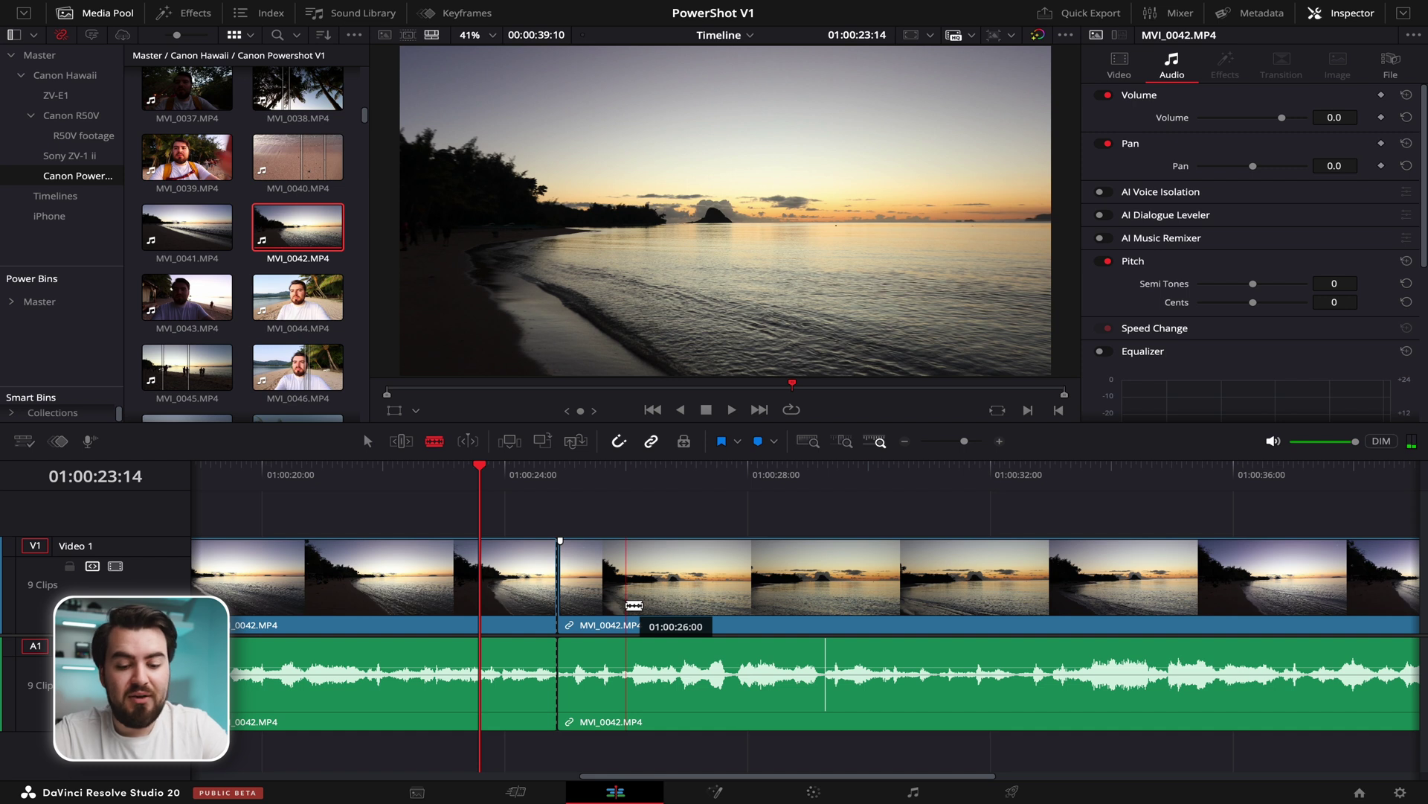
pyautogui.hotkey('ctrl', 'z')
pyautogui.click(368, 442)
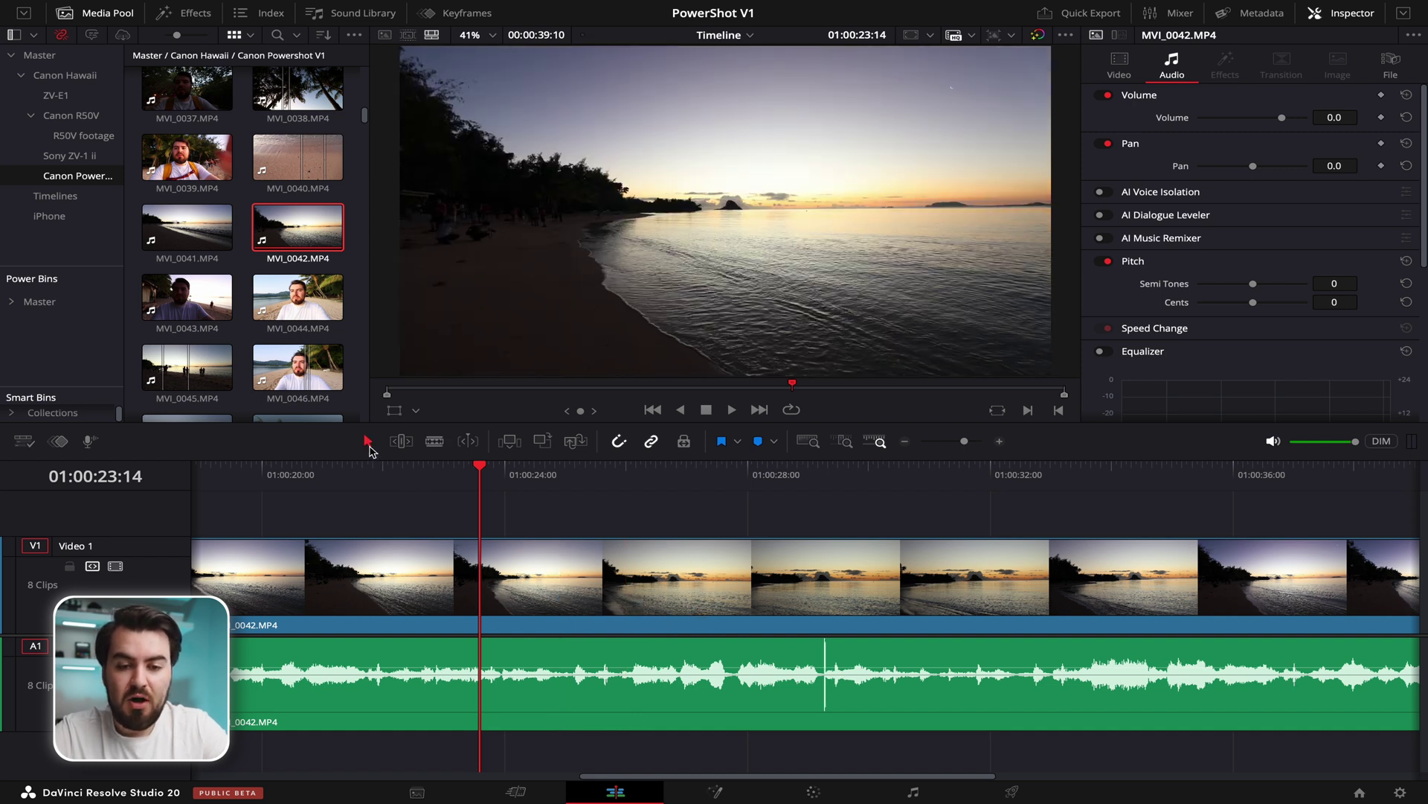
pyautogui.moveTo(479, 467); pyautogui.dragTo(526, 470)
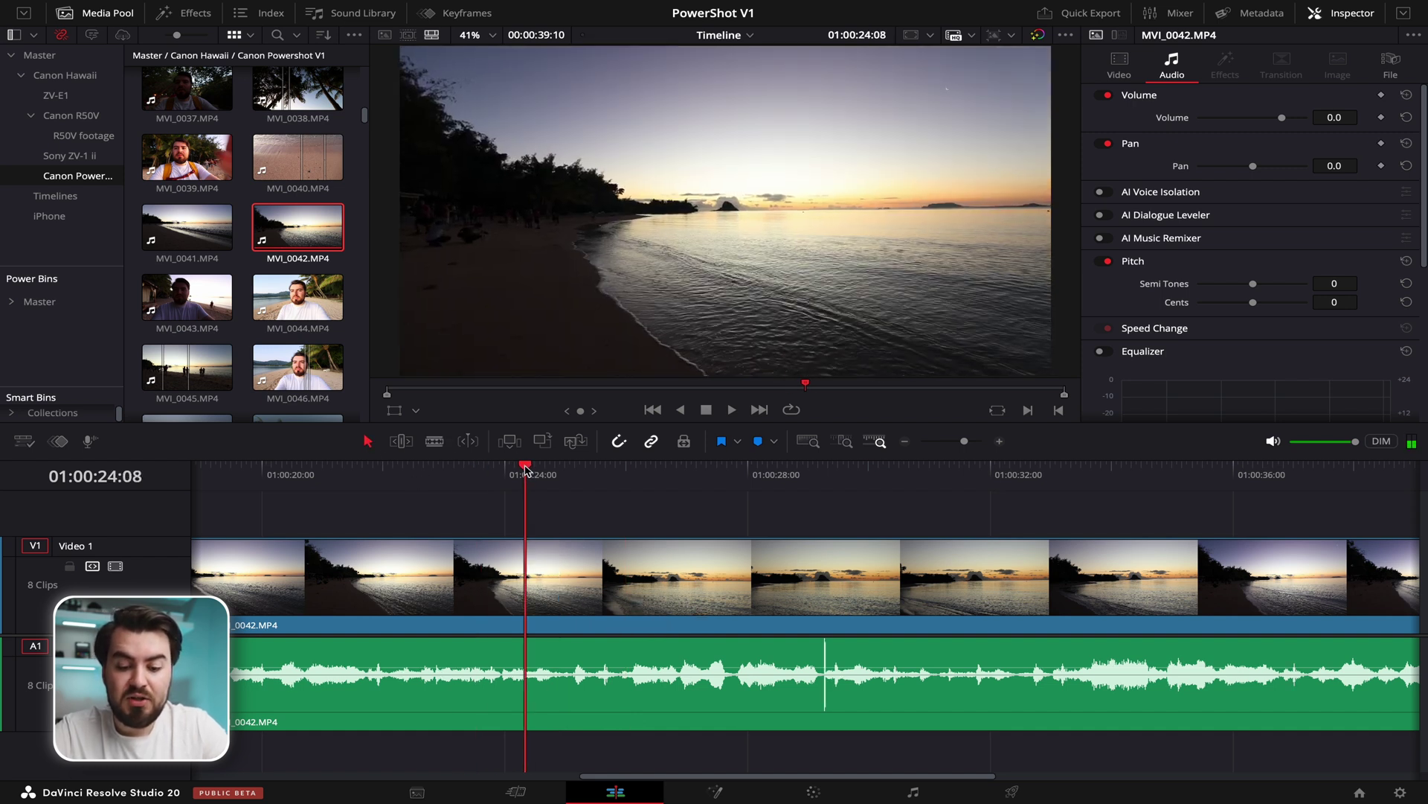
# - Split MVI_0042 with Cmd+B, redoing a trial split so it is cut at 01:00:28:22
pyautogui.press('b')
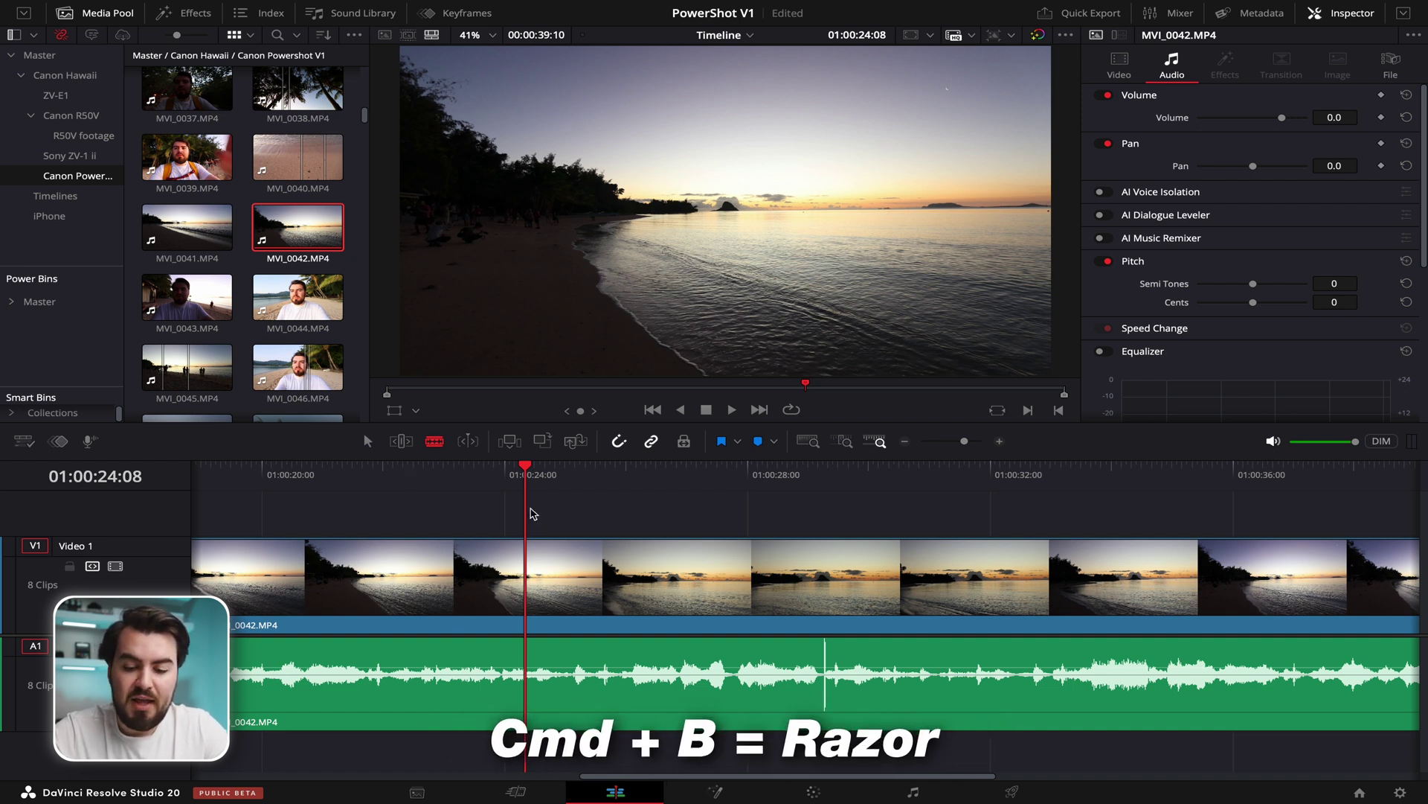
pyautogui.press('super+b')
pyautogui.moveTo(528, 474); pyautogui.dragTo(805, 498)
pyautogui.press('super+z')
pyautogui.press('a')
pyautogui.press('super+b')
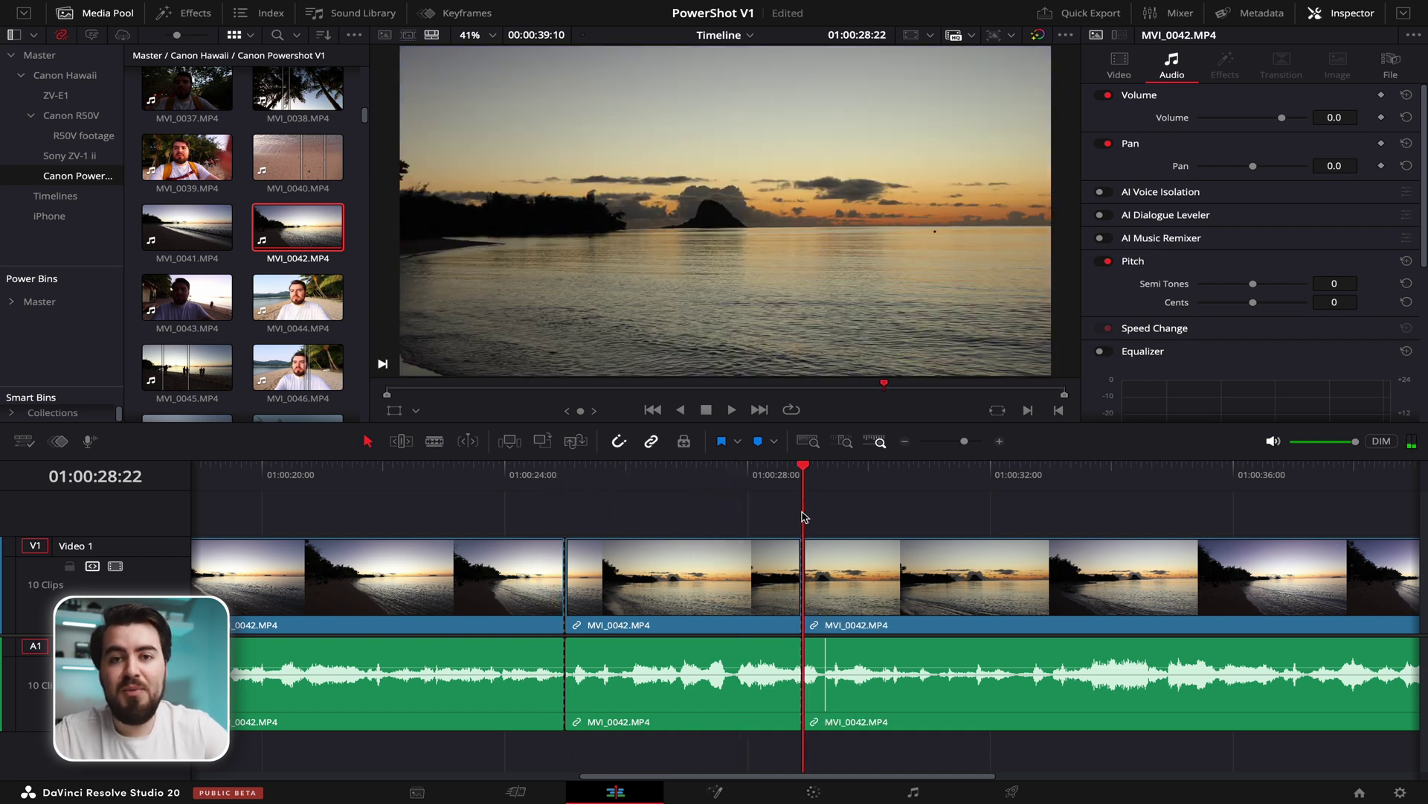
pyautogui.moveTo(803, 516); pyautogui.dragTo(573, 498)
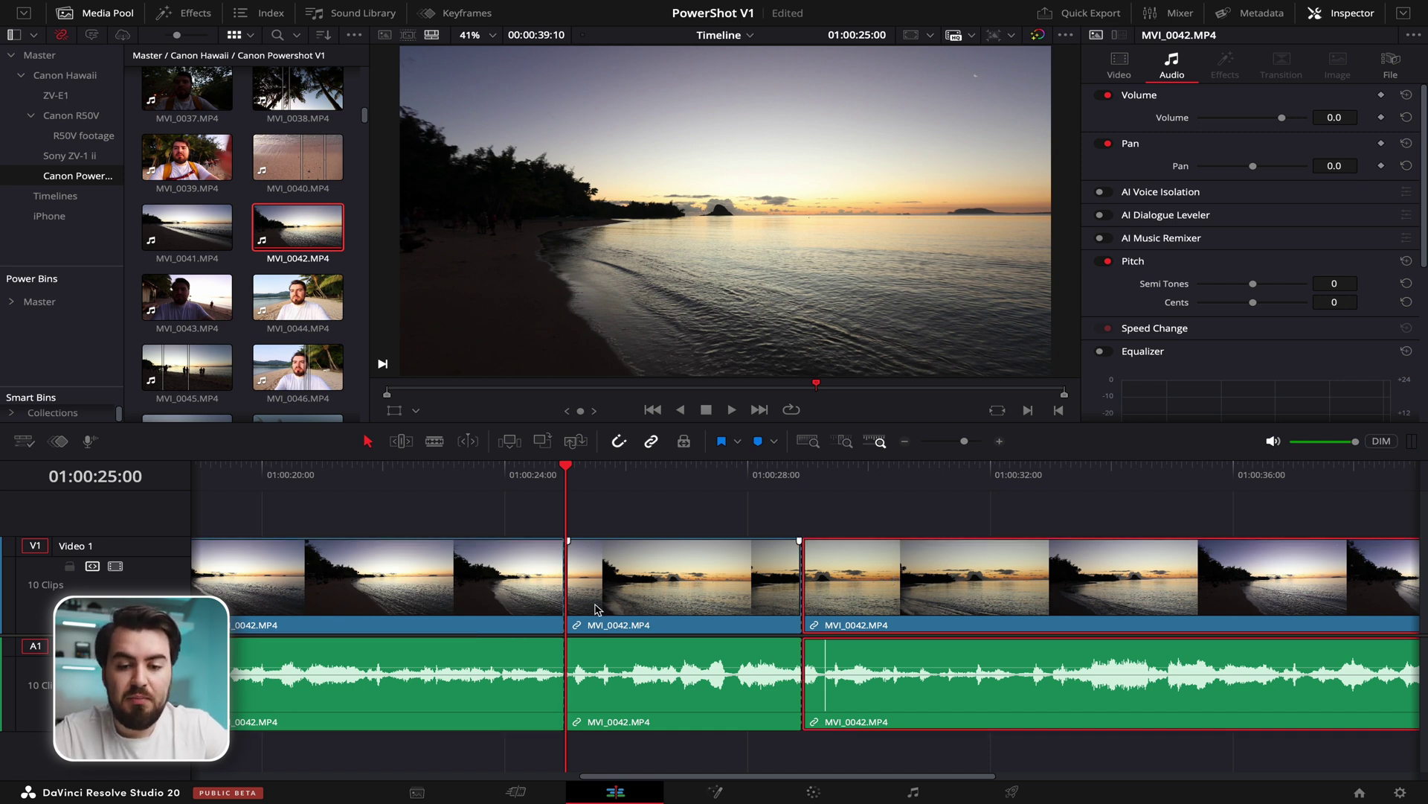
# - Undo a trial ripple delete to rejoin MVI_0042, then trim its start to the playhead
pyautogui.press('BackSpace')
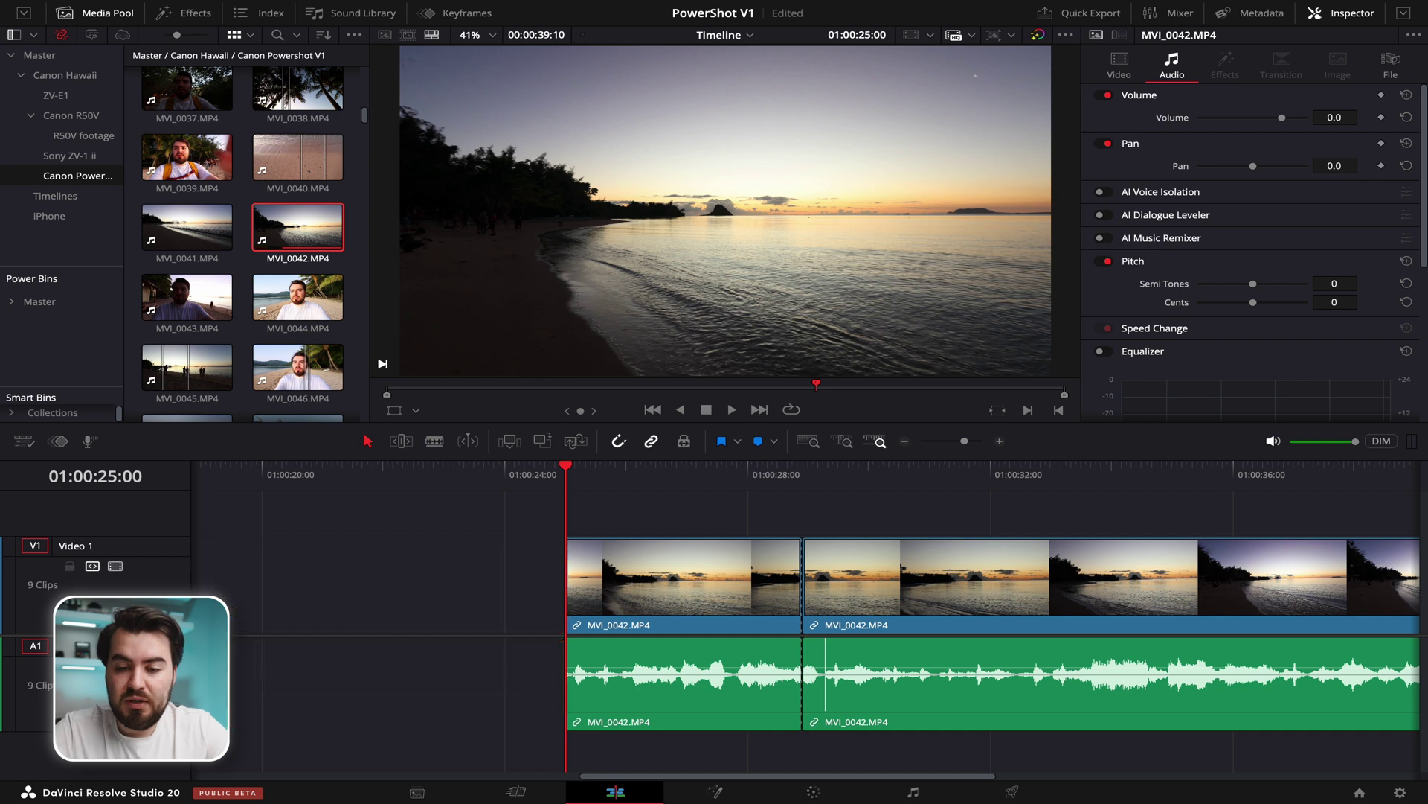
pyautogui.click(464, 592)
pyautogui.press('BackSpace')
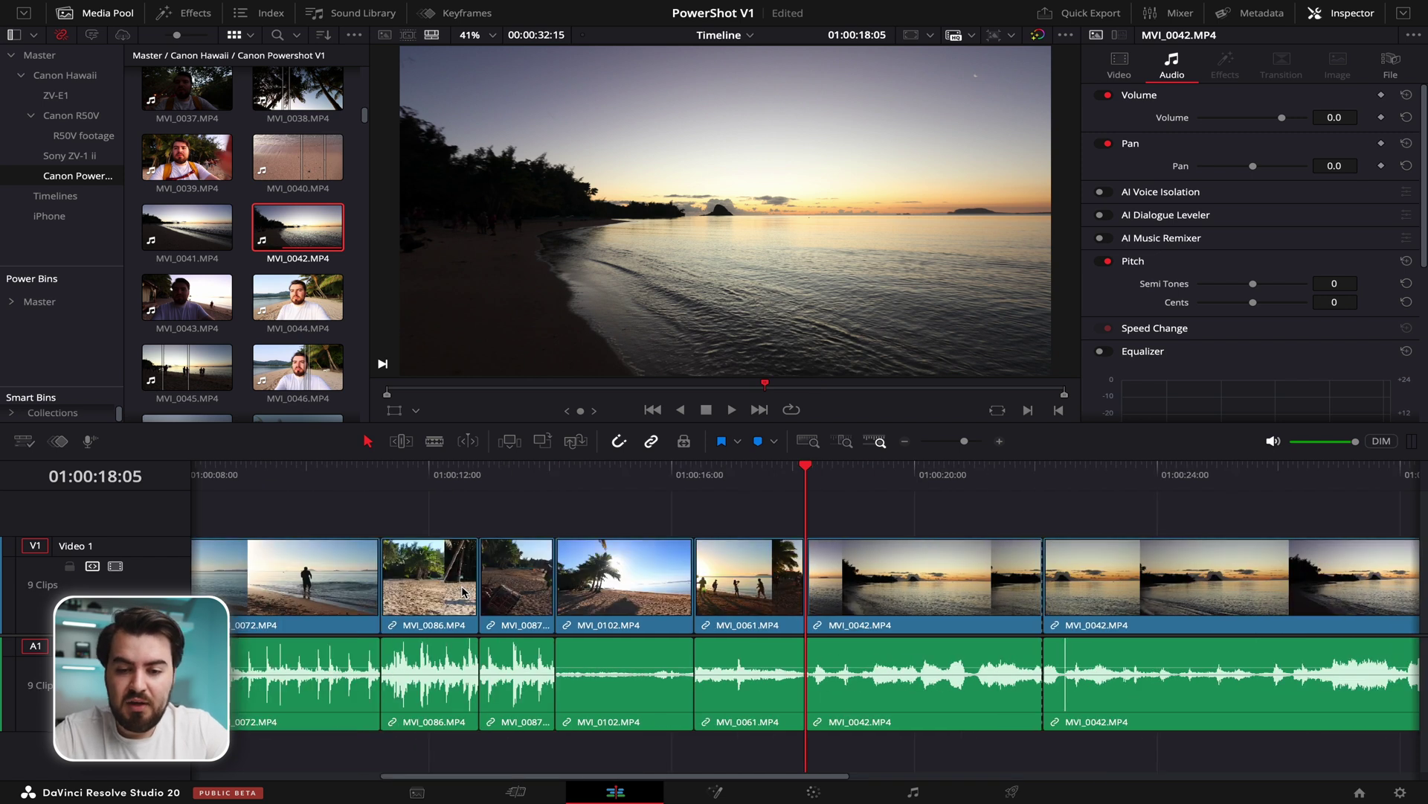
pyautogui.hotkey('ctrl', 'z')
pyautogui.hotkey('ctrl', 'z')
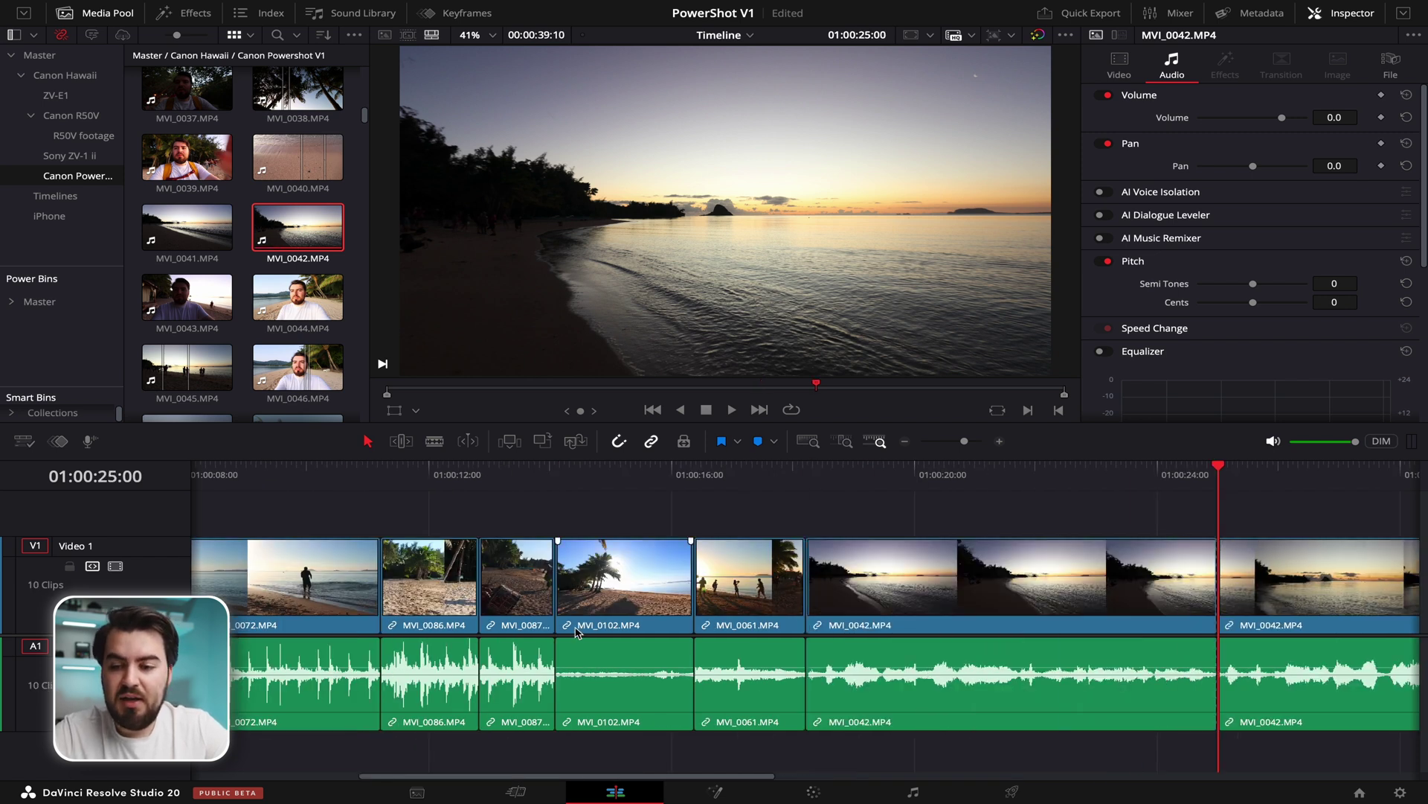
pyautogui.hotkey('ctrl', 'z')
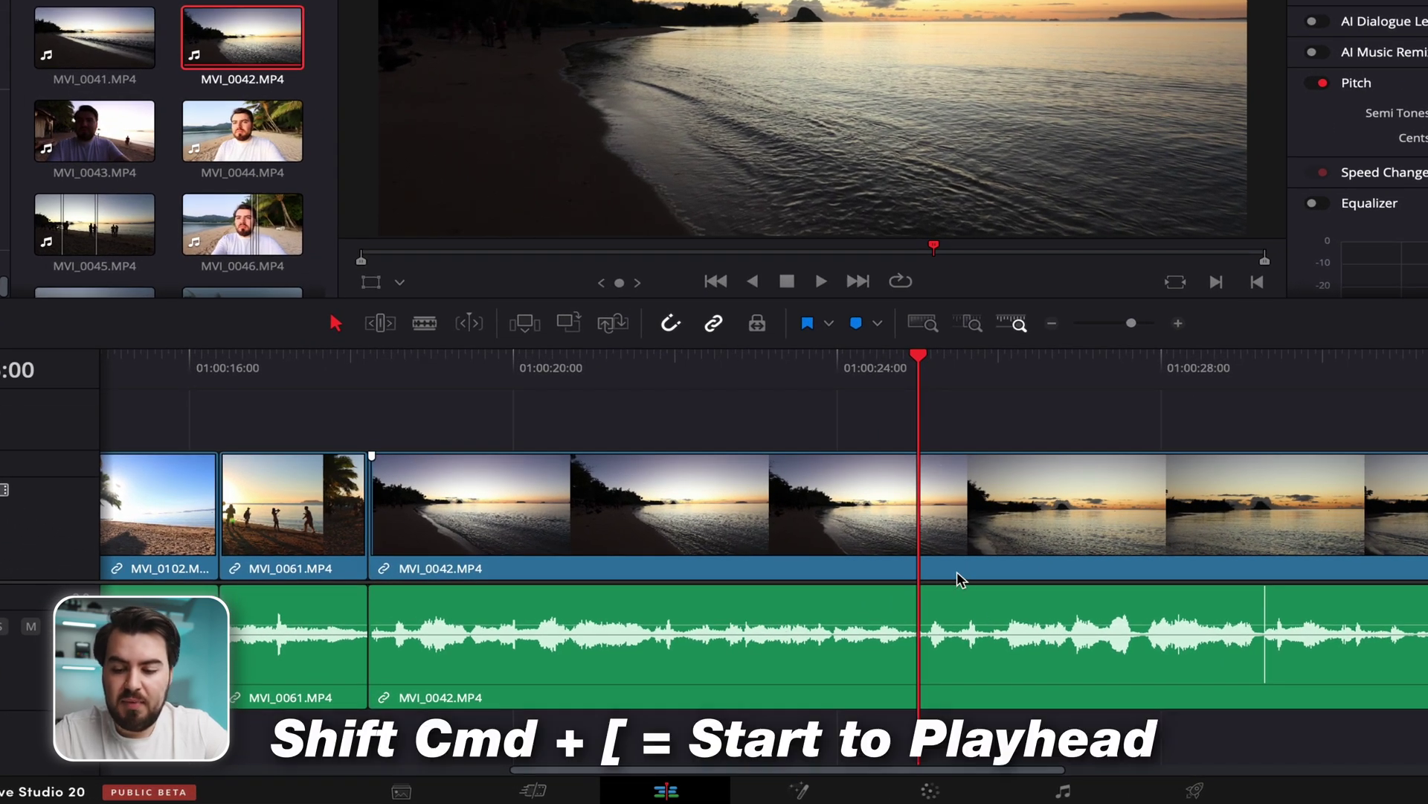
pyautogui.press('shift+super+bracketleft')
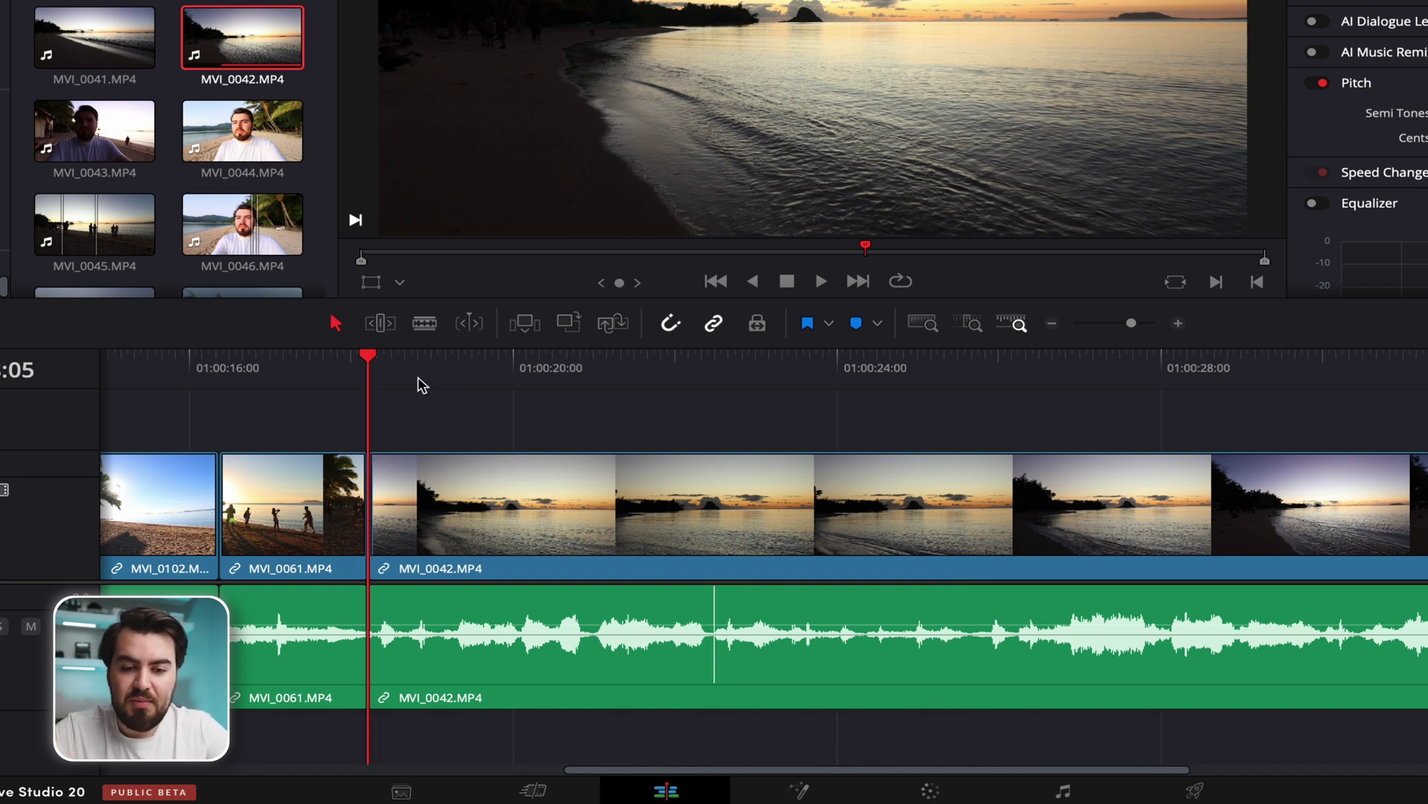
pyautogui.moveTo(388, 381); pyautogui.dragTo(618, 385)
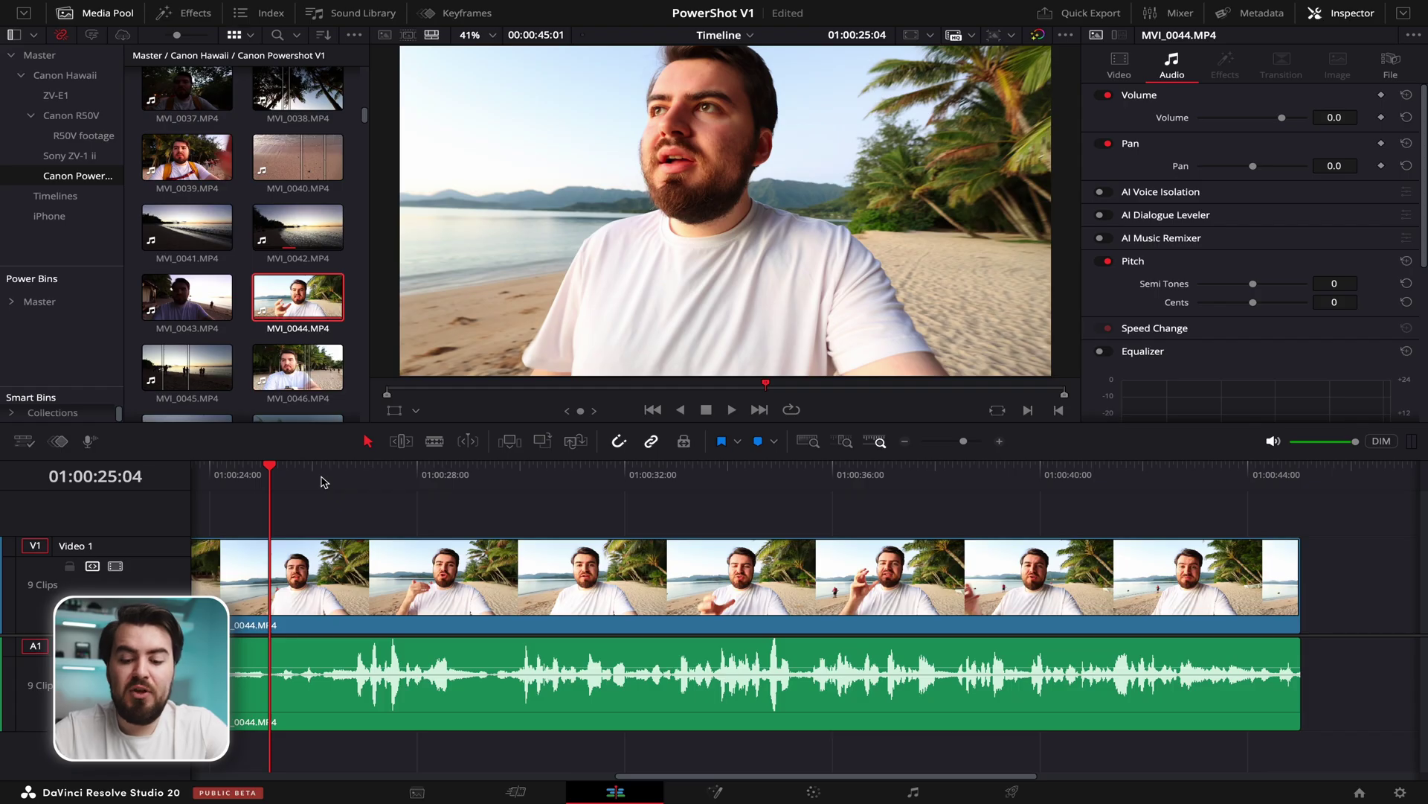
pyautogui.press('space')
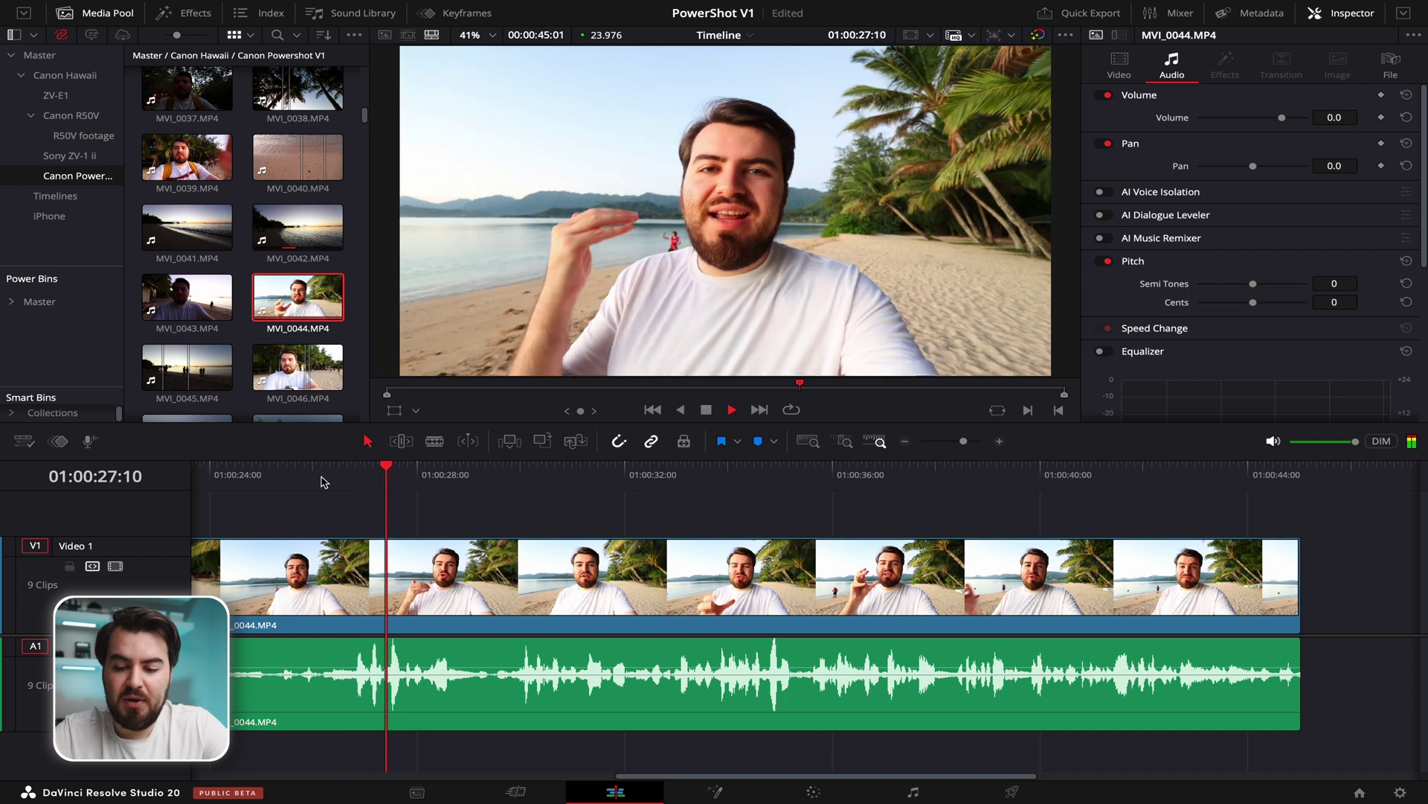
pyautogui.press('l')
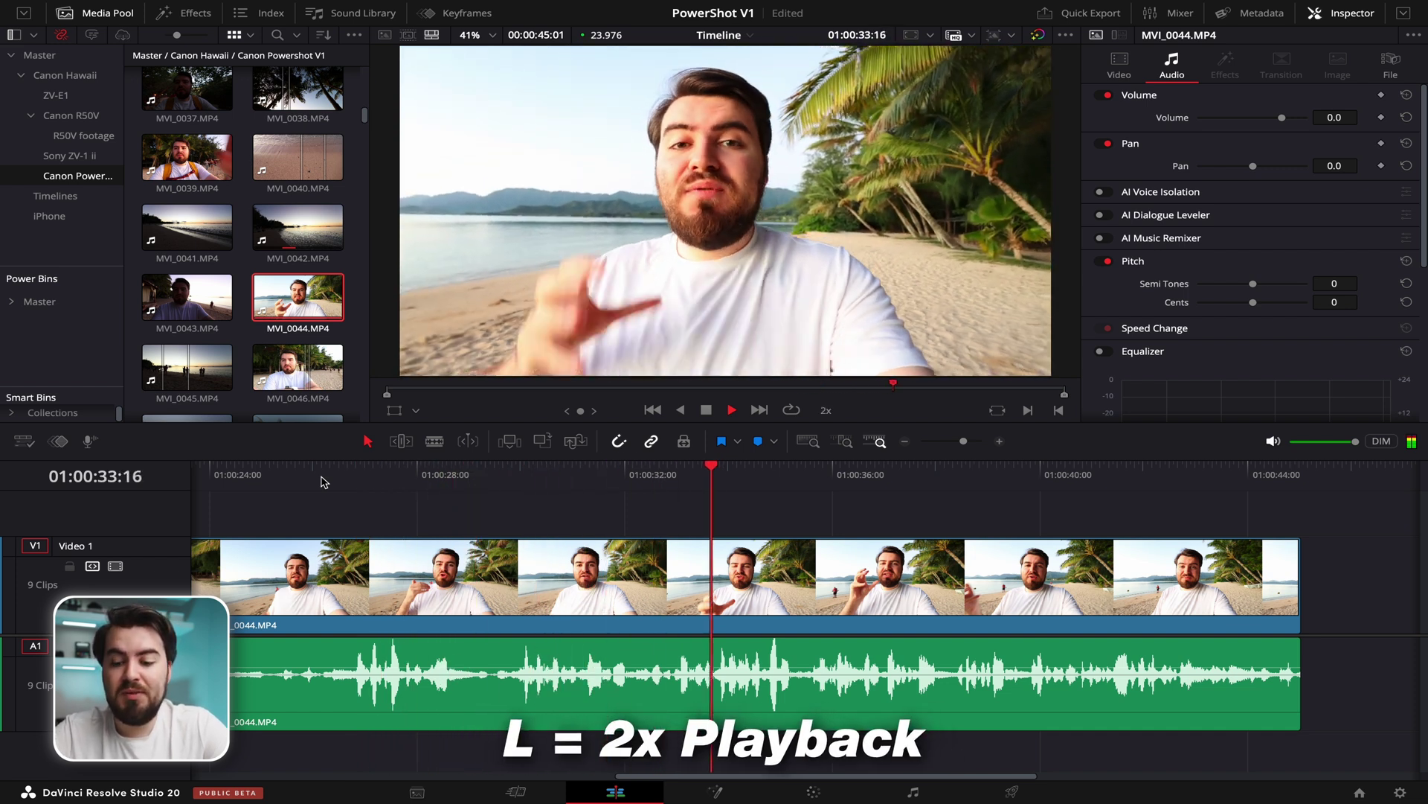
pyautogui.press('l')
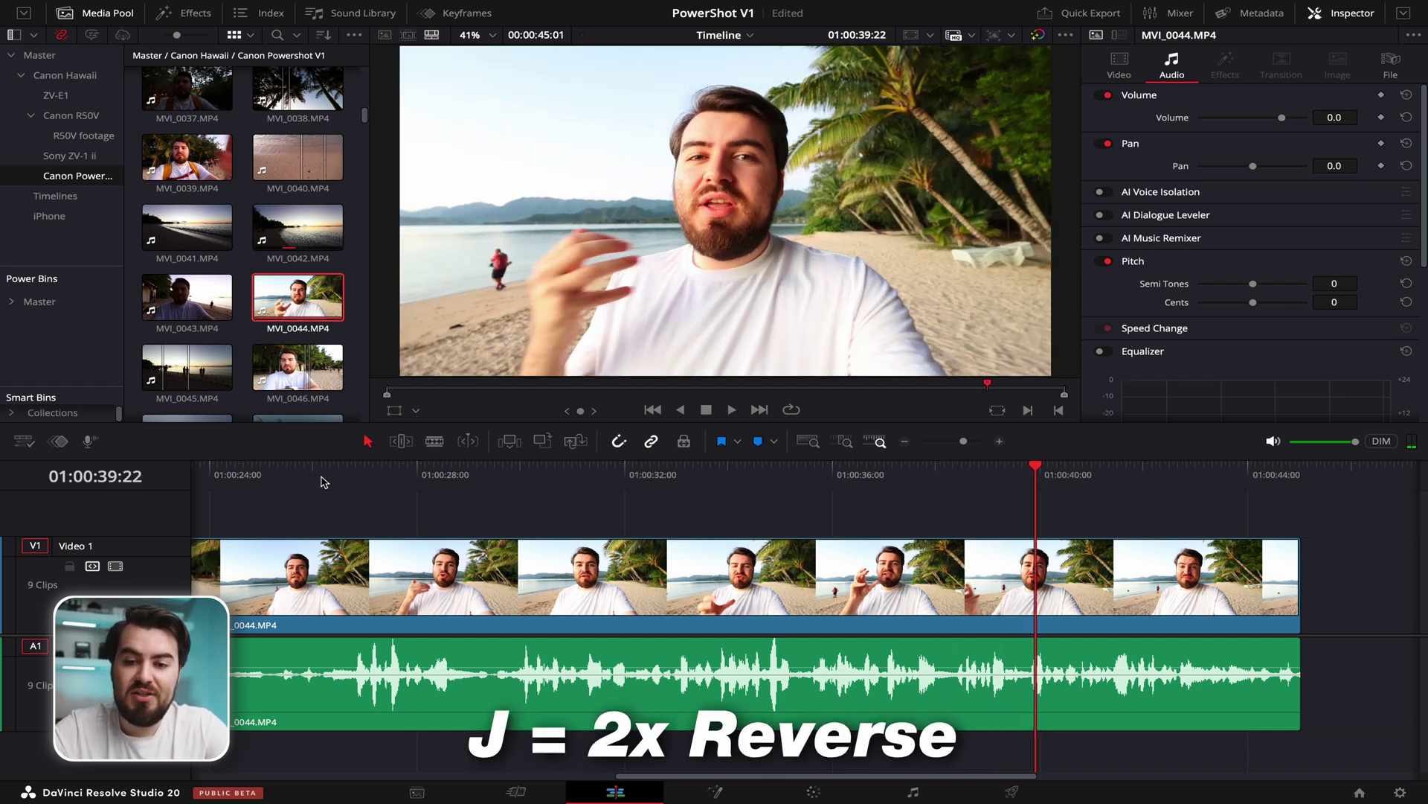
pyautogui.press('j')
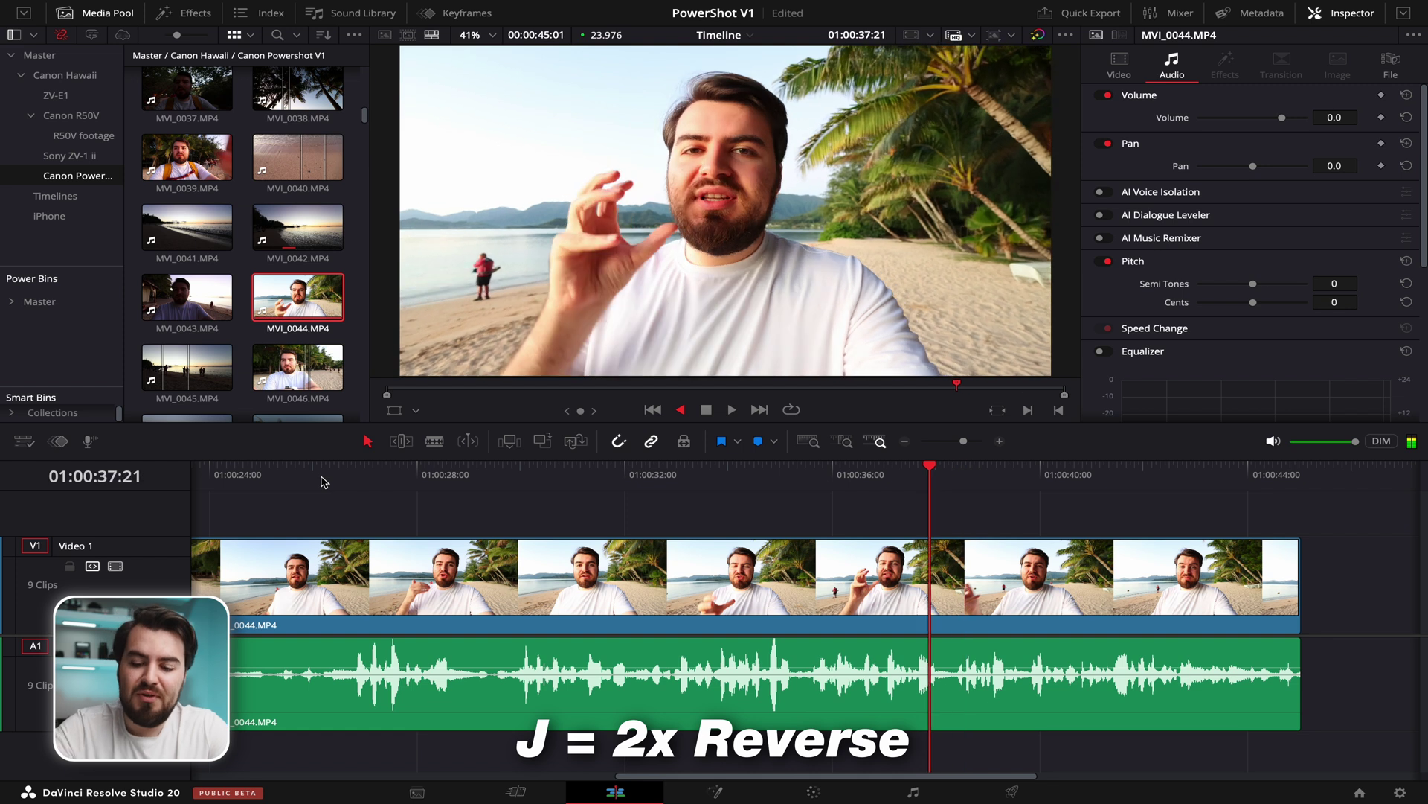
pyautogui.press('j')
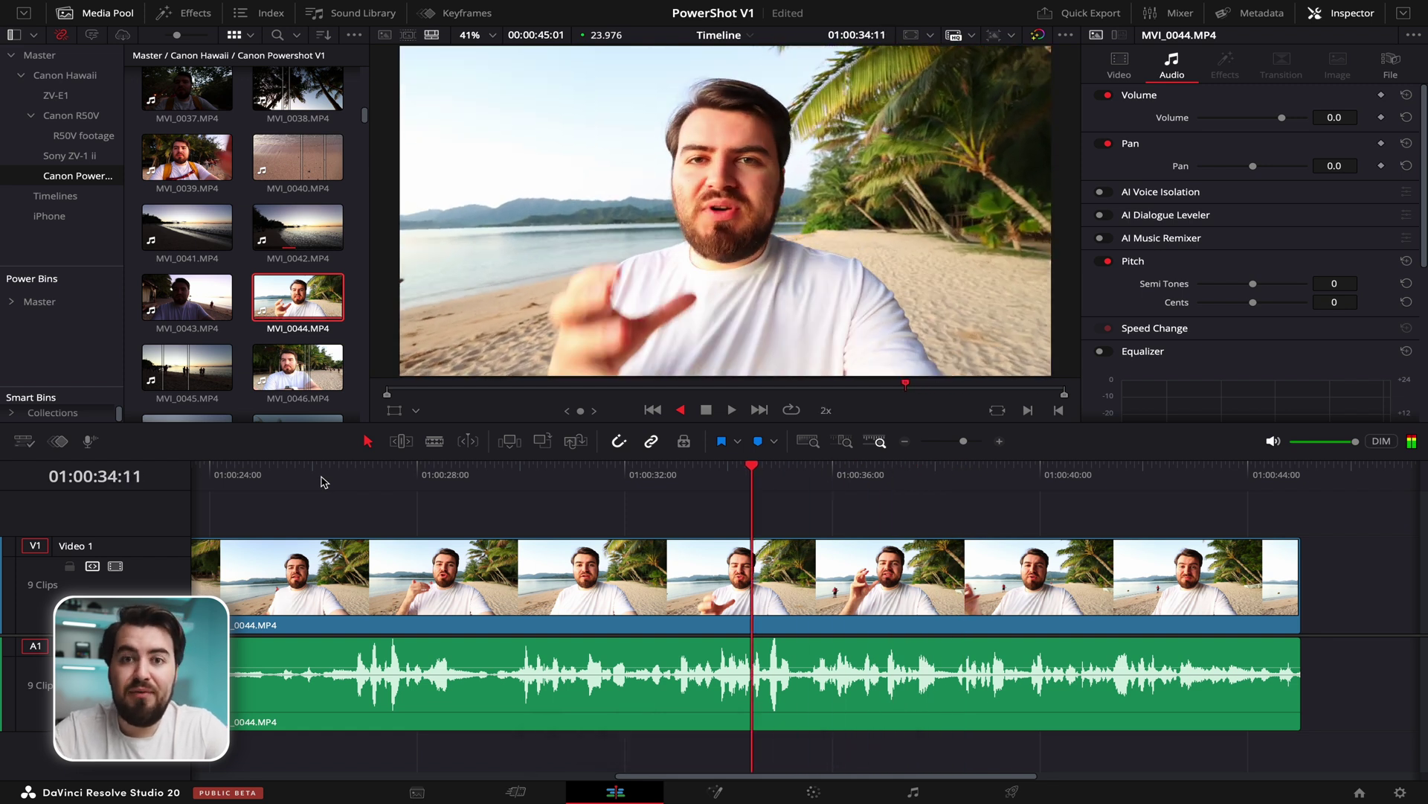
pyautogui.press('k')
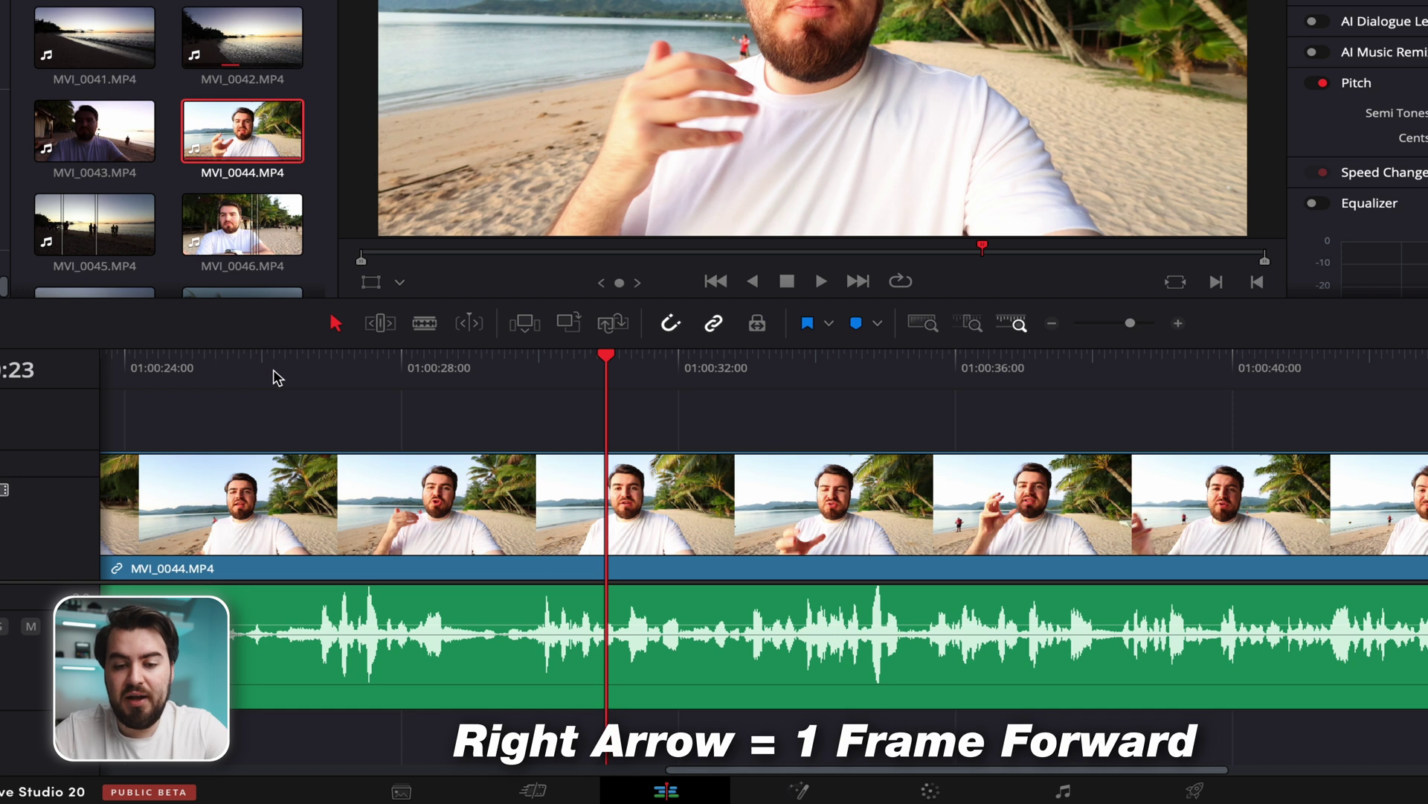
# - Step the playhead a few seconds past 01:00:32 and split MVI_0044 there
pyautogui.press('Right')
pyautogui.press('Right')
pyautogui.press('Right')
pyautogui.press('Right')
pyautogui.press('Right')
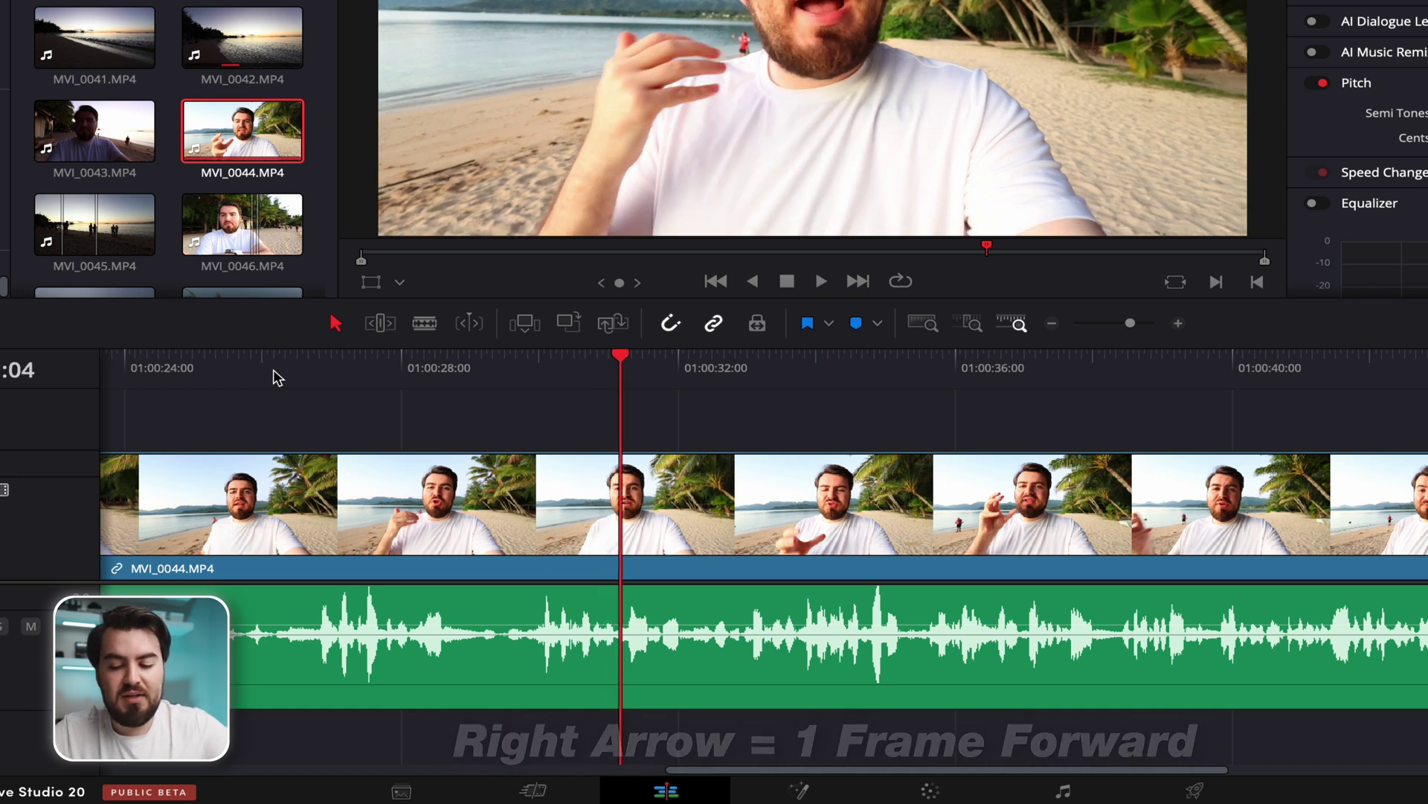
pyautogui.hotkey('shift', 'Right')
pyautogui.hotkey('shift', 'Right')
pyautogui.hotkey('shift', 'Right')
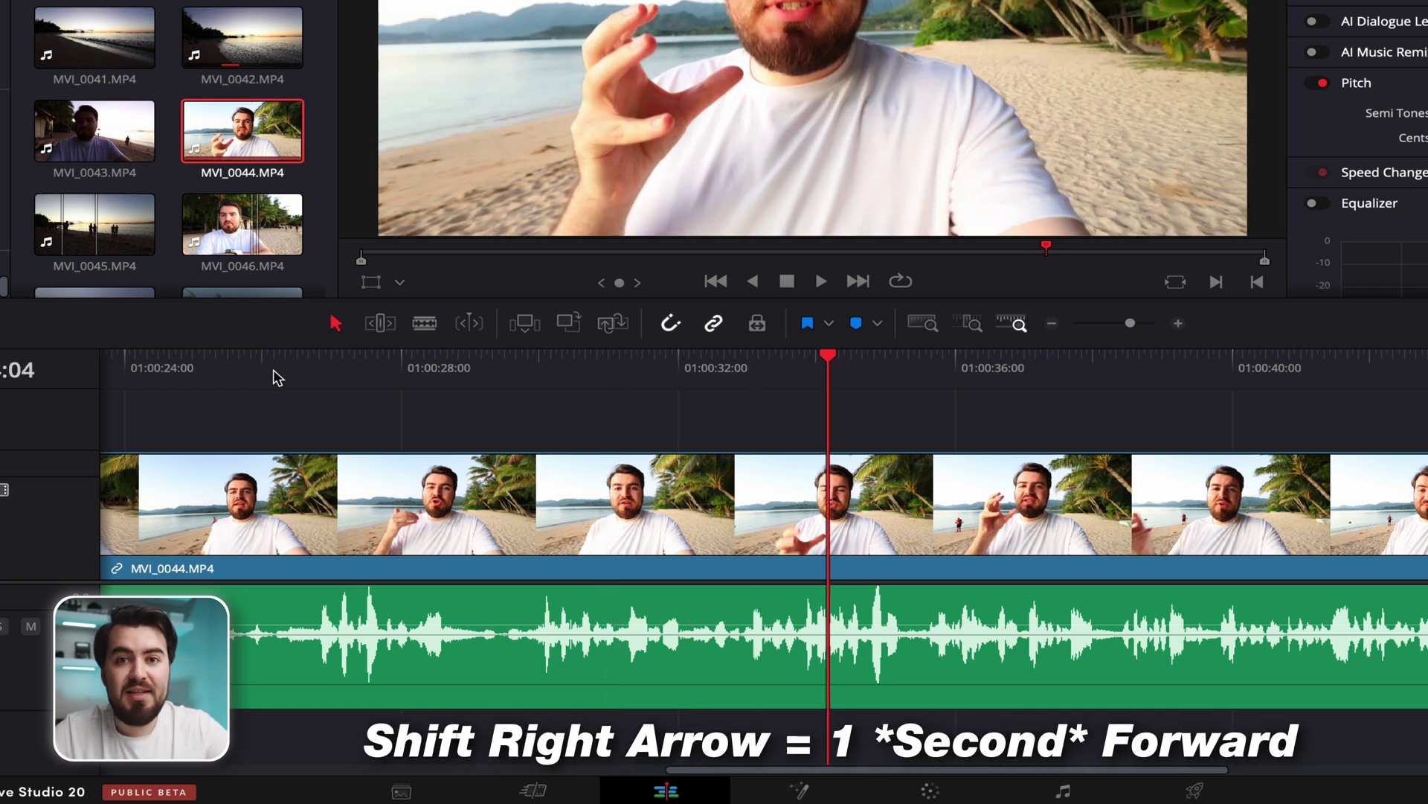
pyautogui.hotkey('shift', 'Right')
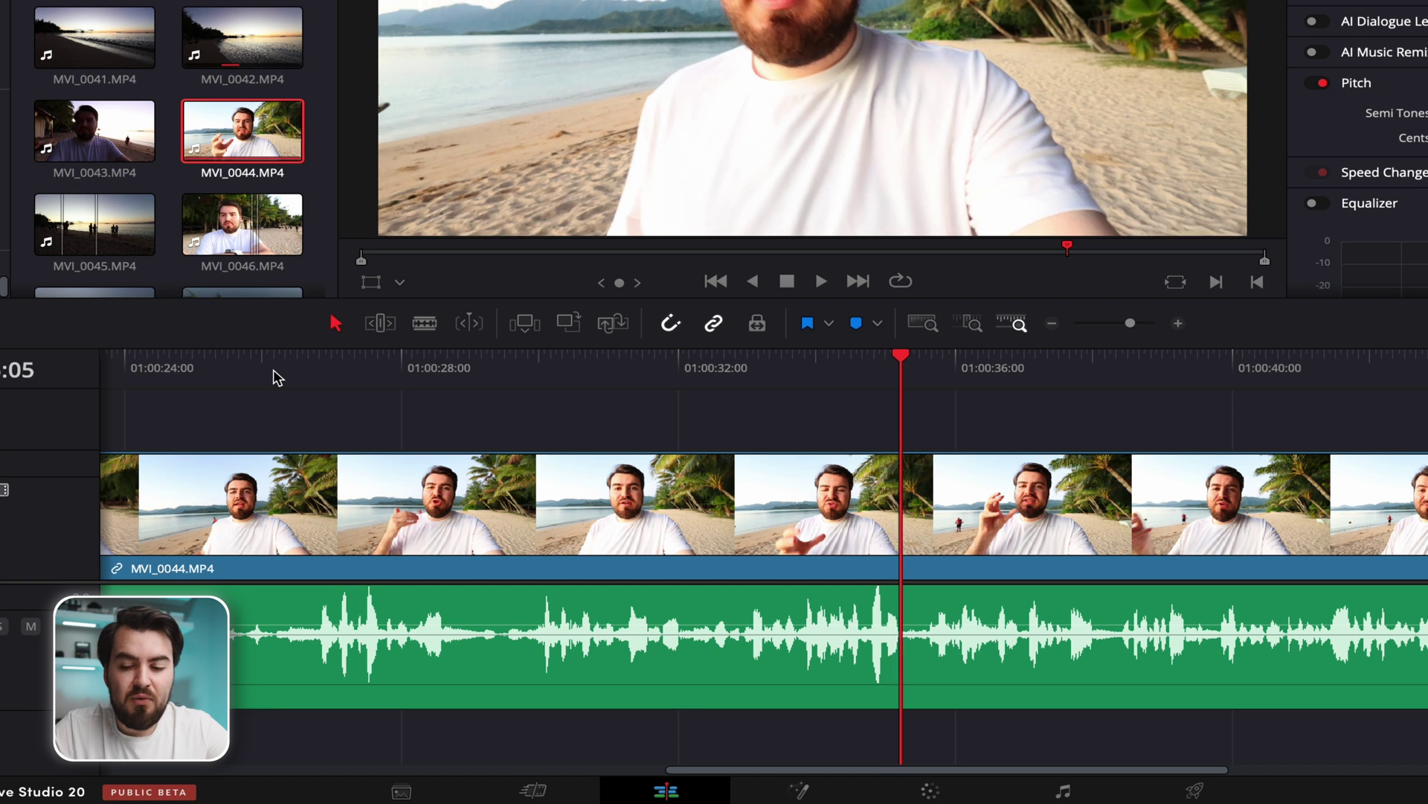
pyautogui.press('Right')
pyautogui.press('Right')
pyautogui.press('Right')
pyautogui.press('Right')
pyautogui.press('Right')
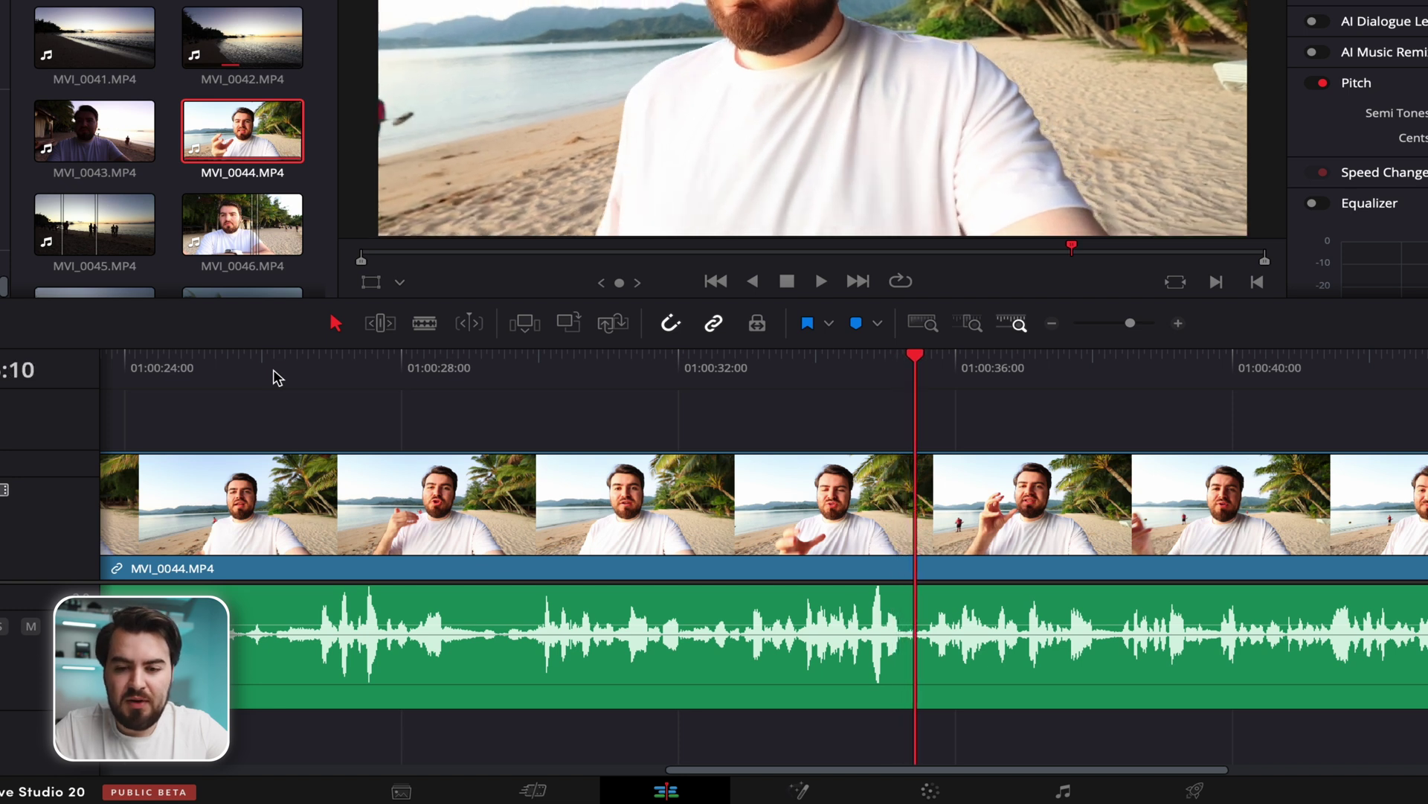
pyautogui.hotkey('ctrl', '\\')
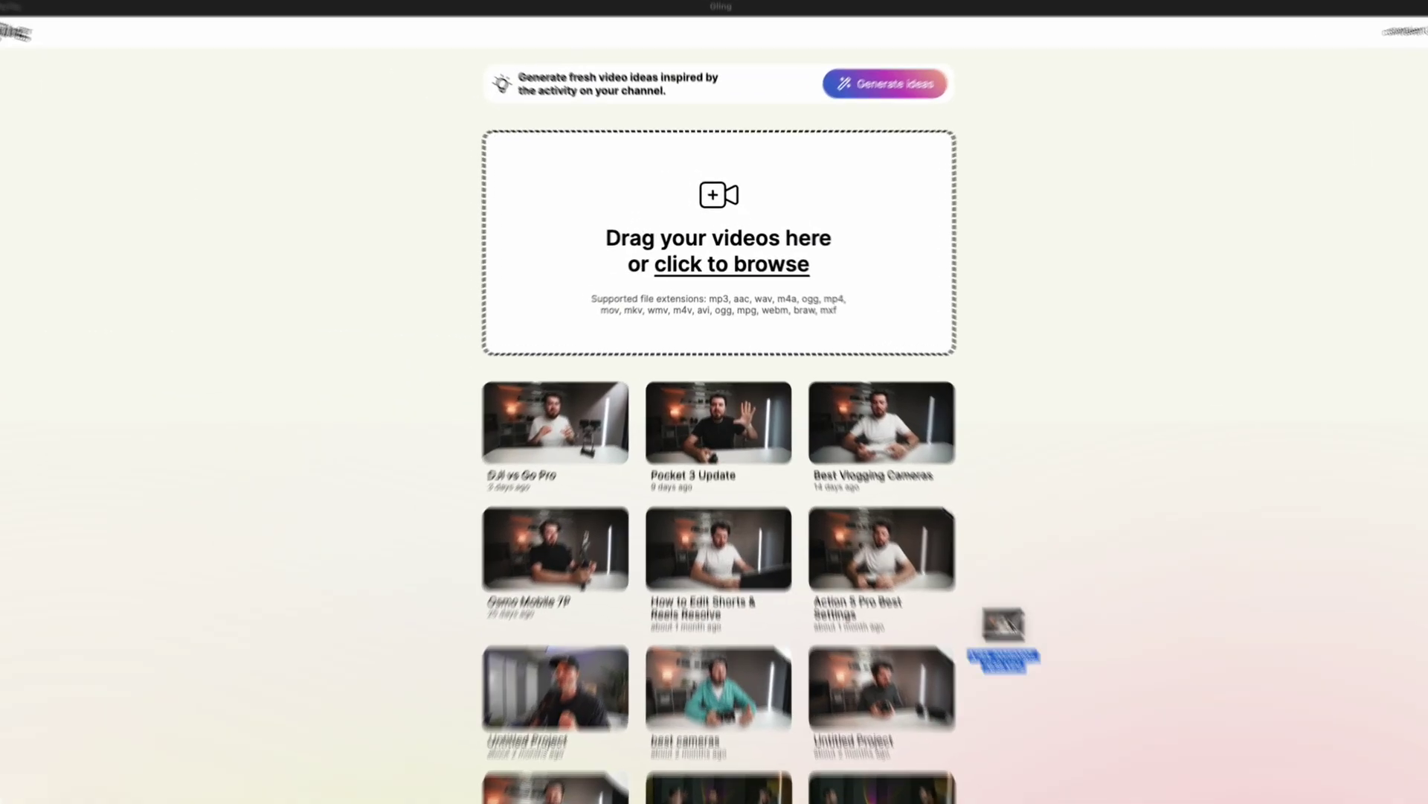
# - Drop the talking-head video into Gling and turn on Cut silences
pyautogui.moveTo(1005, 629); pyautogui.dragTo(789, 312)
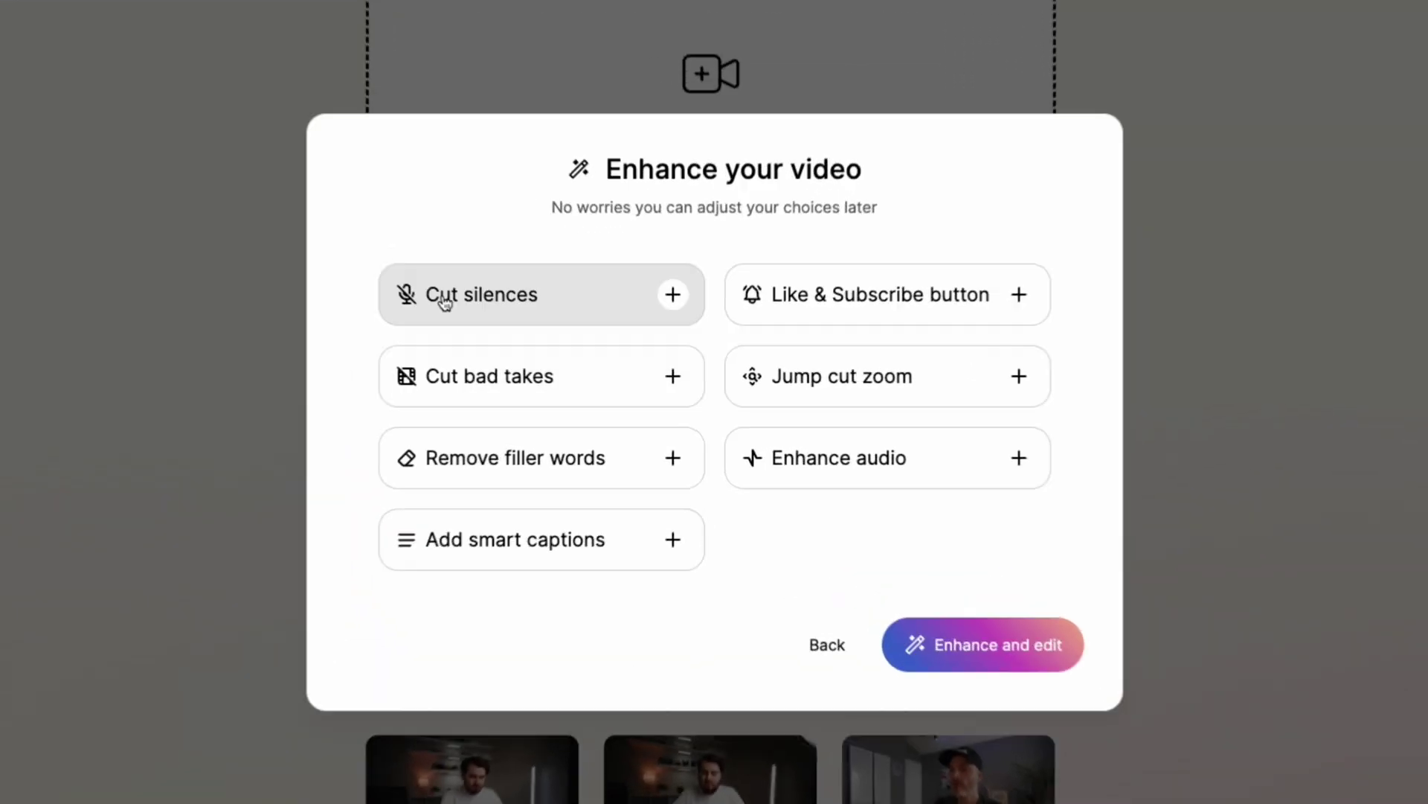
pyautogui.click(465, 408)
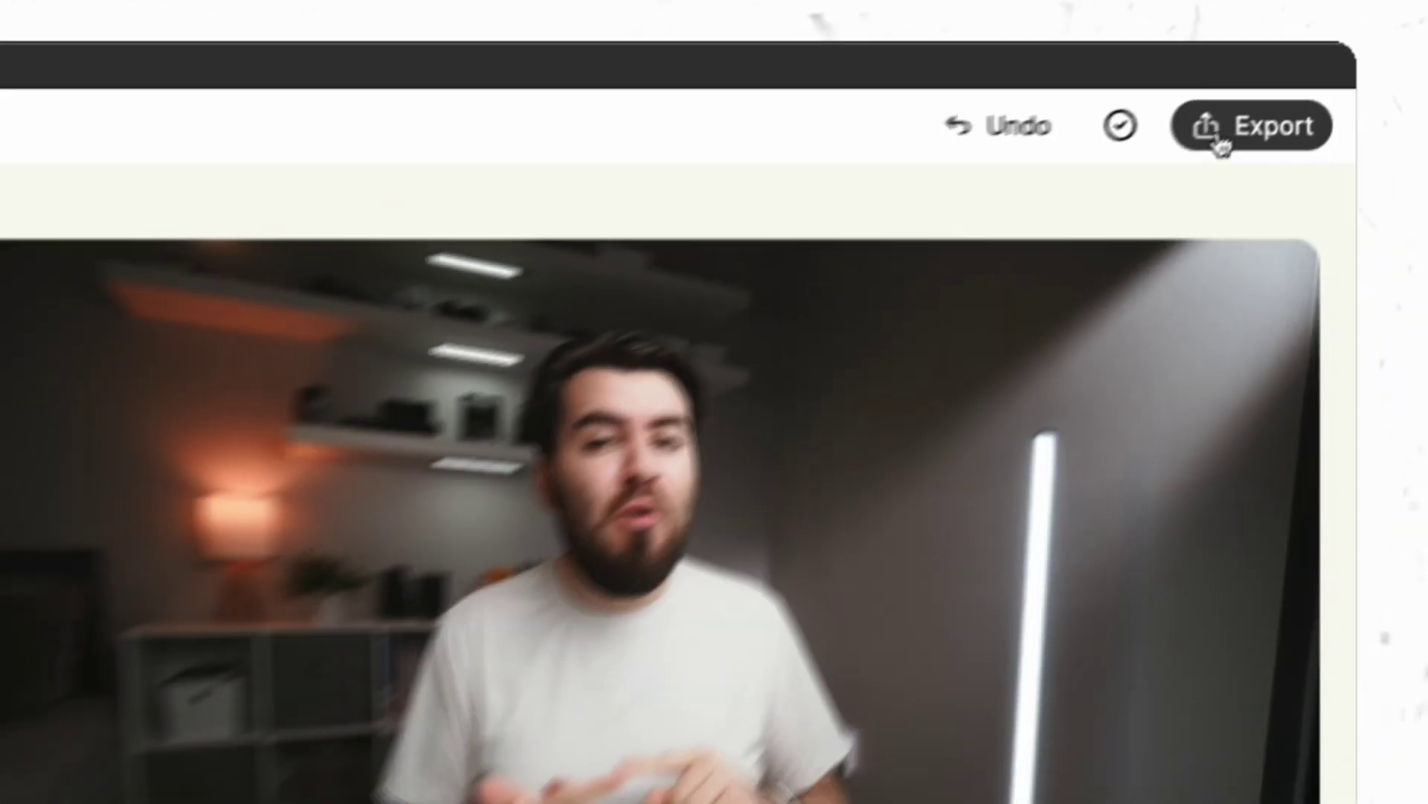
# - Open Gling's export format list, then extend a clip's edit point by ten frames
pyautogui.click(1342, 53)
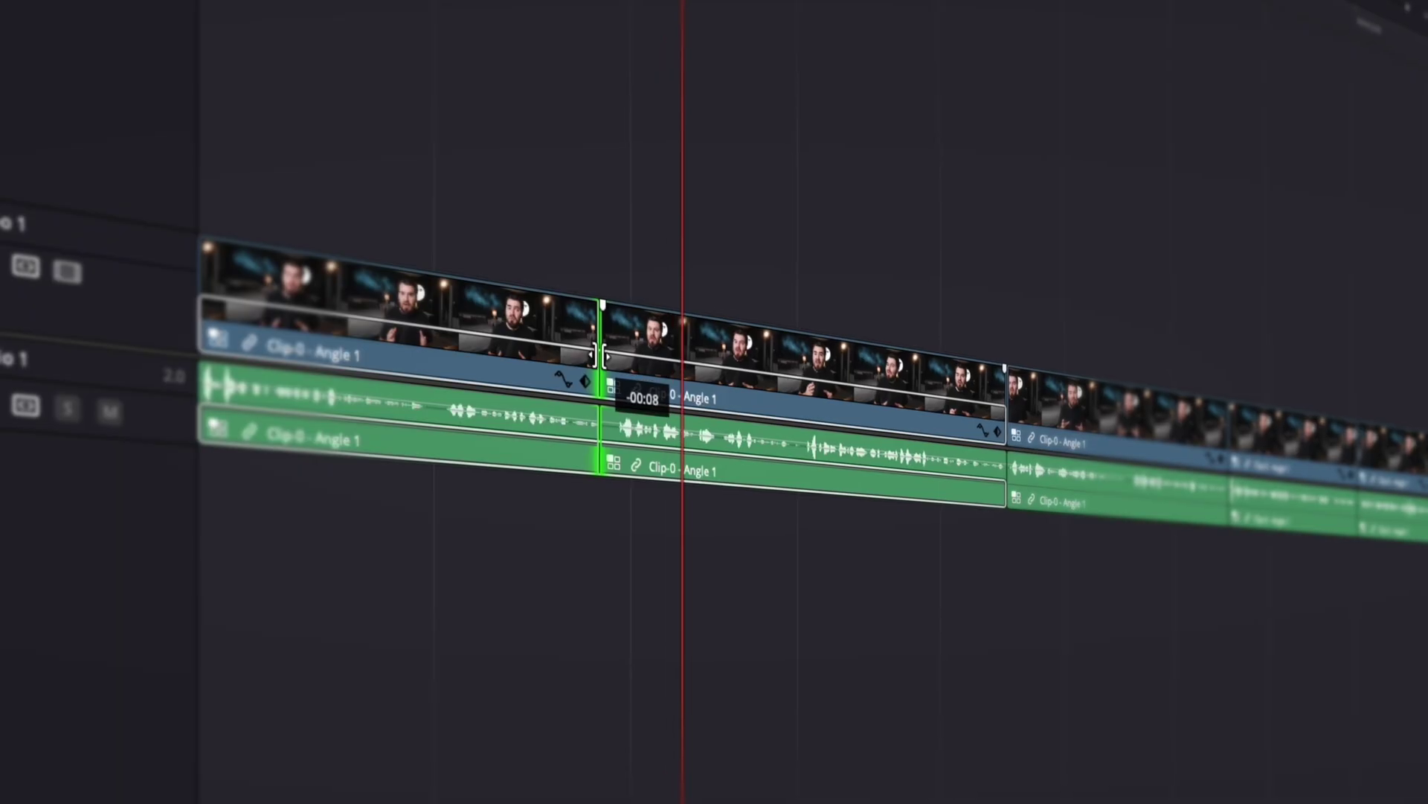
pyautogui.moveTo(606, 359); pyautogui.dragTo(641, 360)
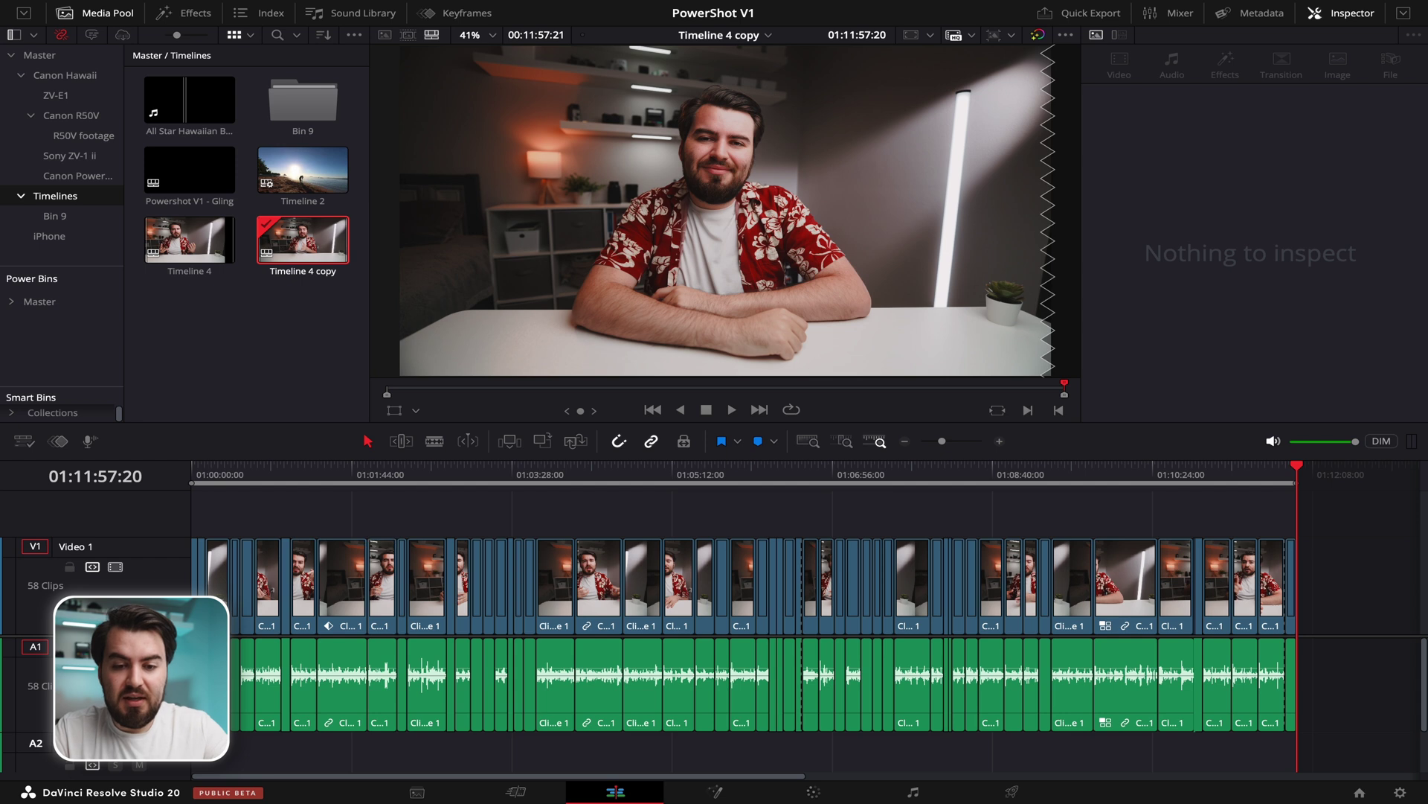
# - Move the playhead near the start and marquee-select the first six V1 clips with their audio
pyautogui.click(428, 480)
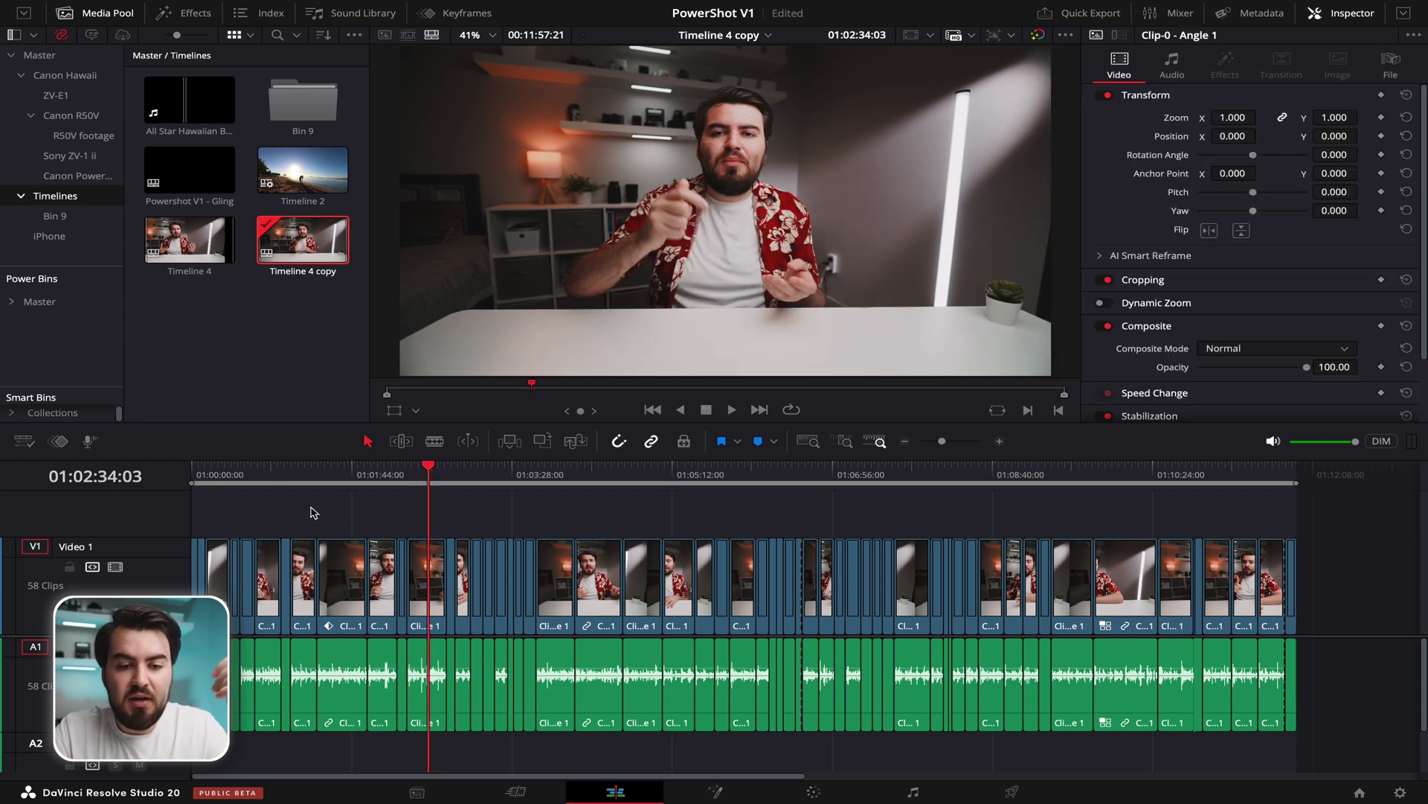
pyautogui.click(240, 479)
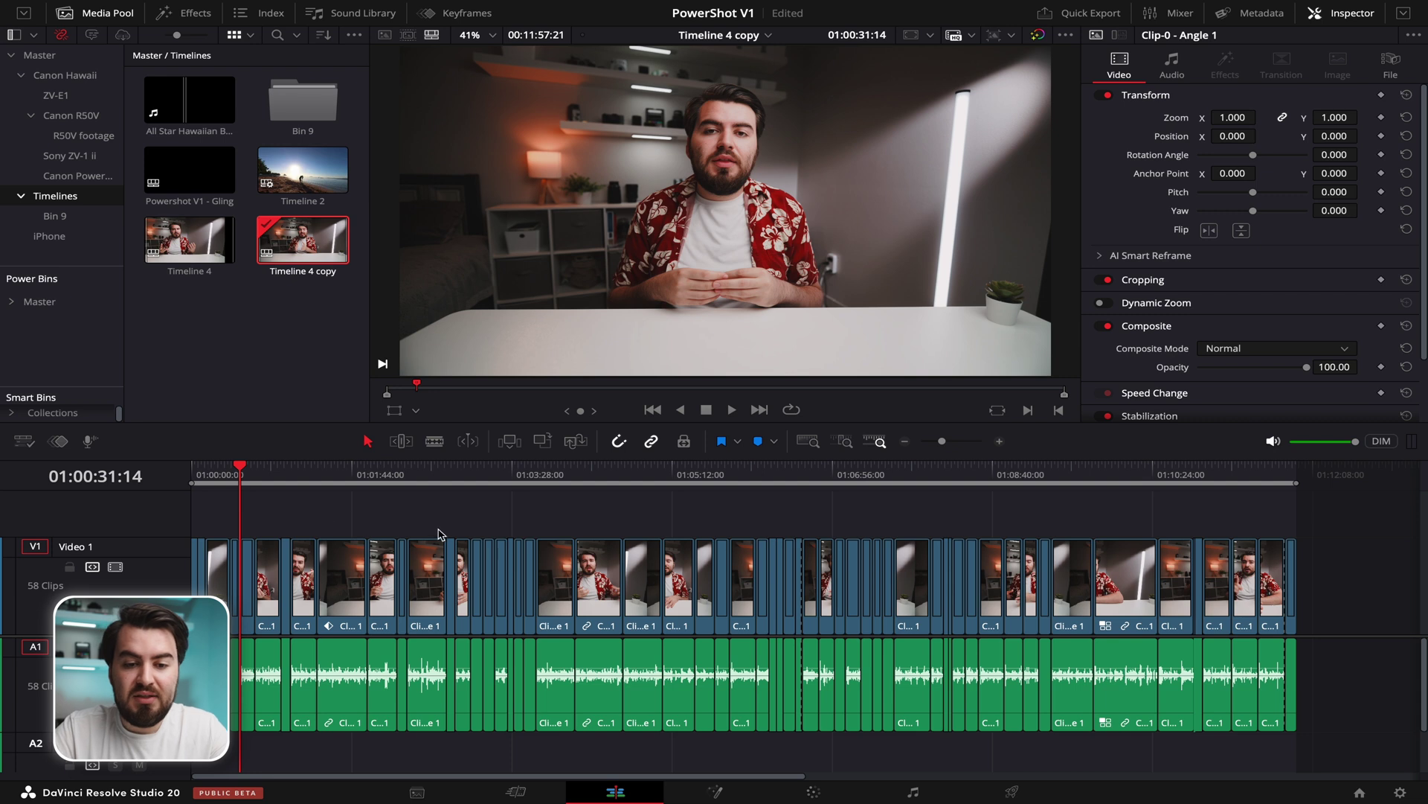
pyautogui.moveTo(439, 533); pyautogui.dragTo(244, 612)
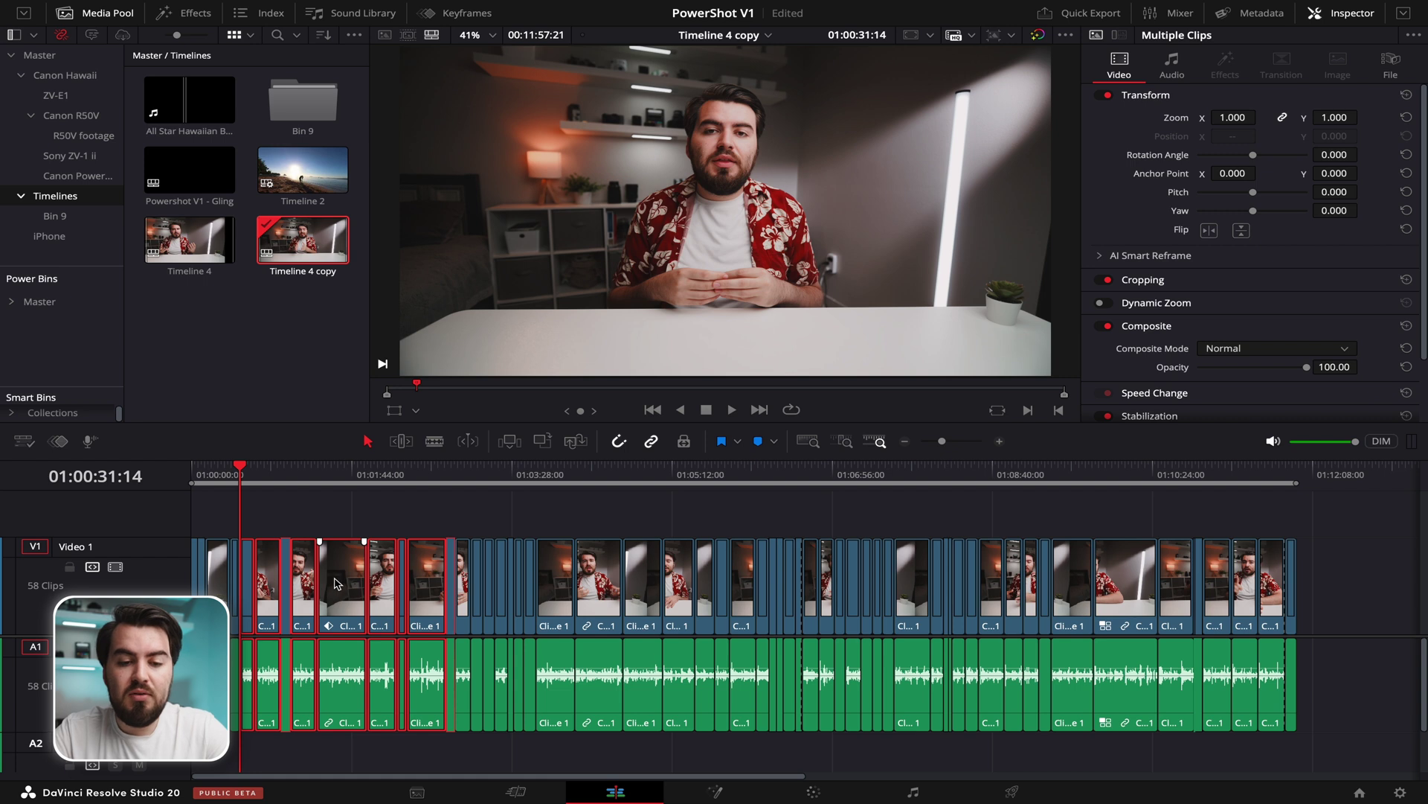
pyautogui.click(267, 528)
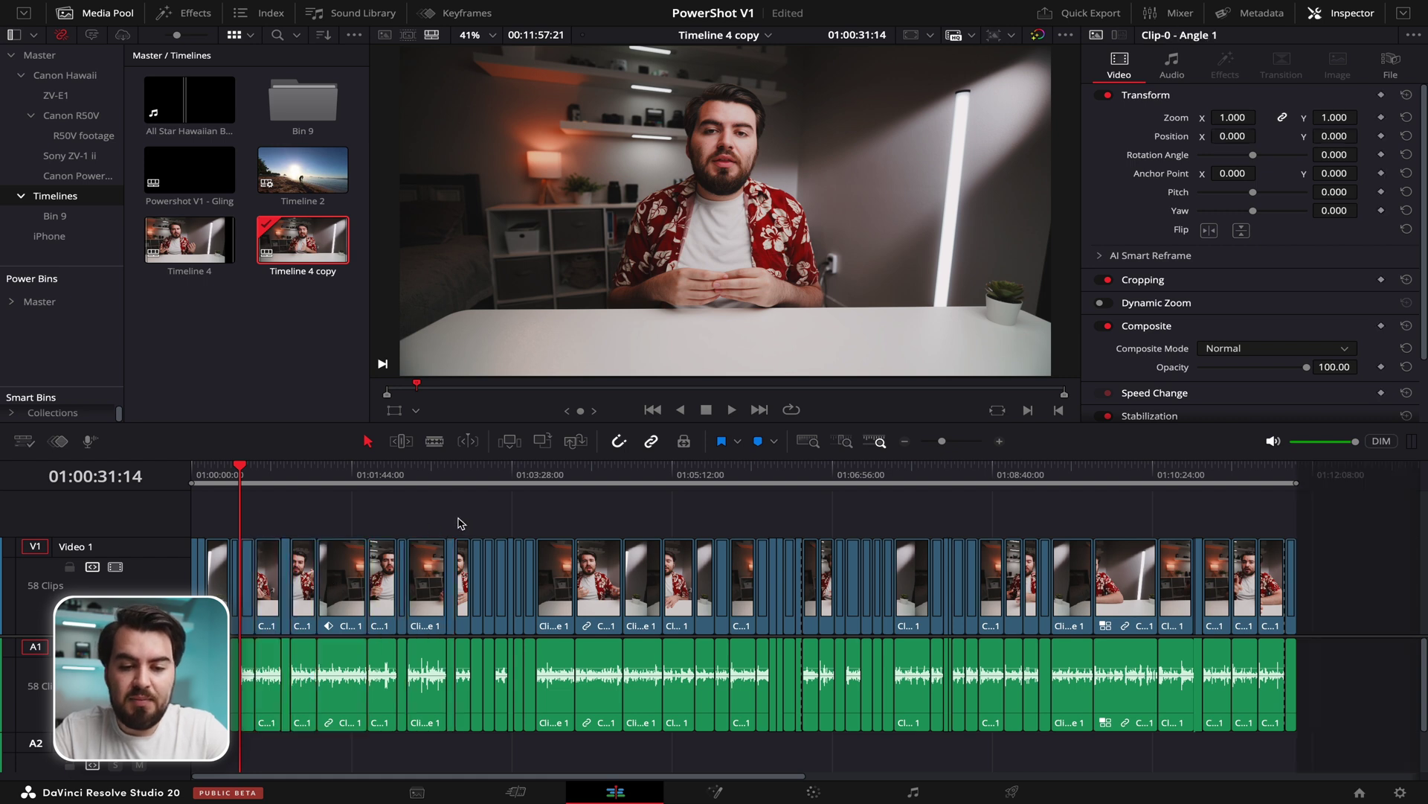
pyautogui.moveTo(457, 519); pyautogui.dragTo(237, 597)
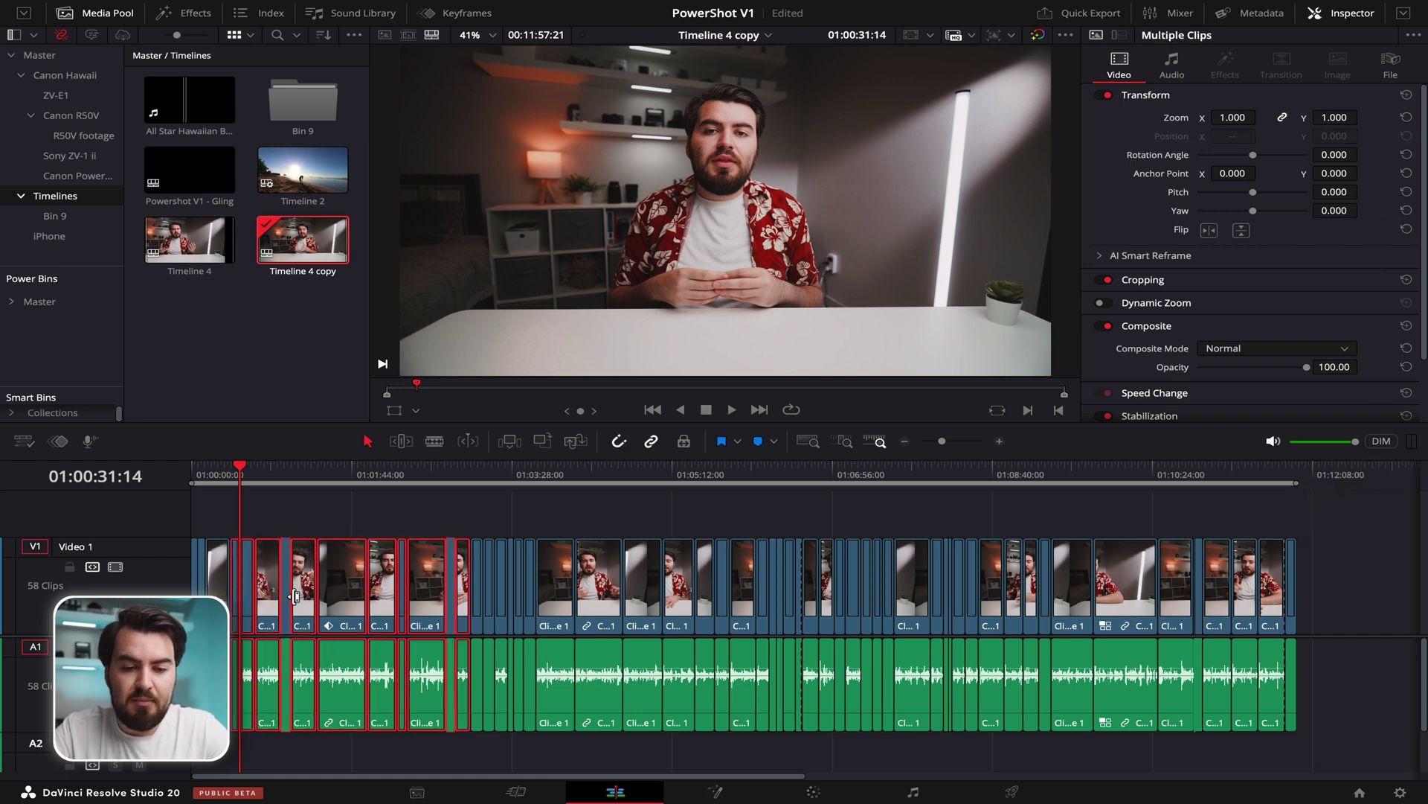
# - Colour the selected opening clips orange via the Clip Color menu
pyautogui.rightClick(334, 604)
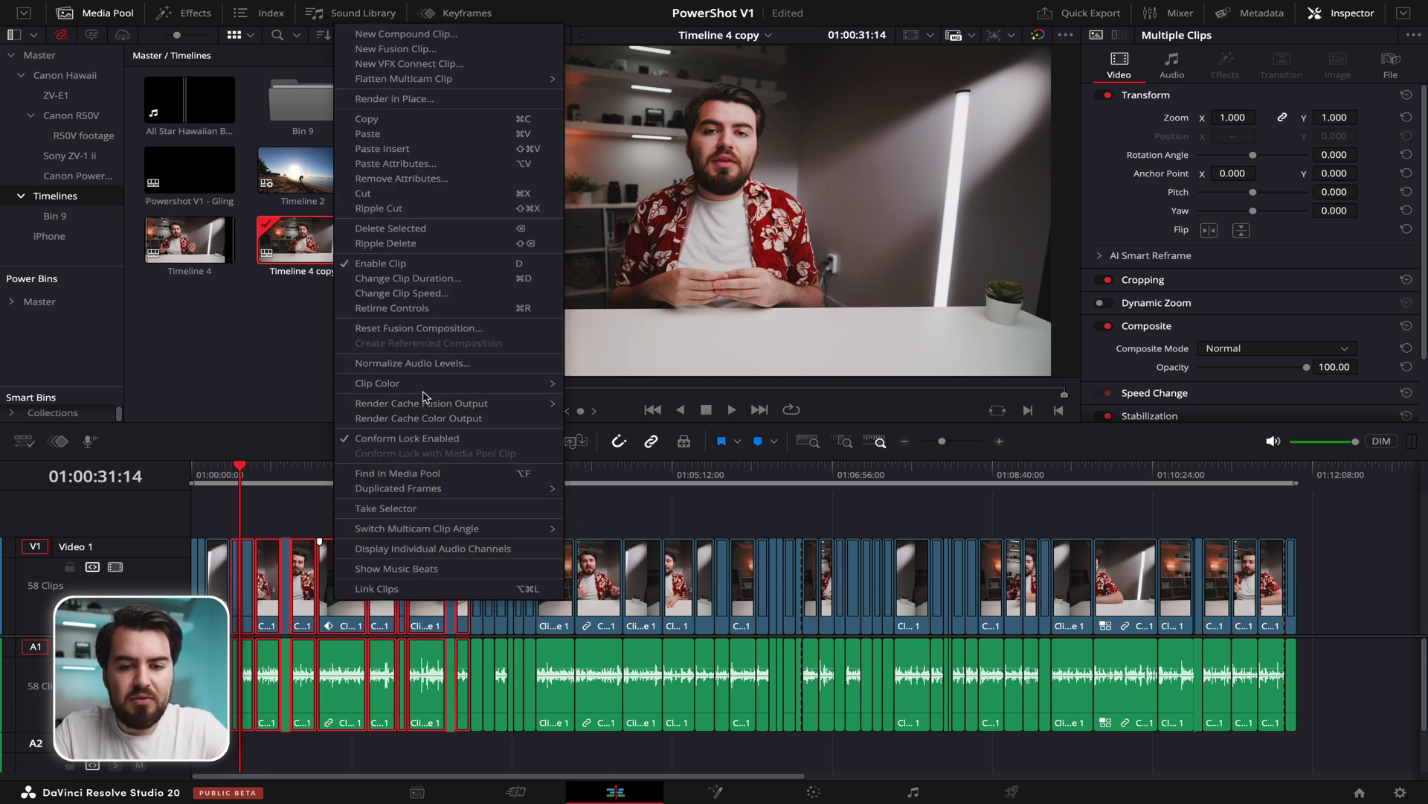
pyautogui.moveTo(422, 393)
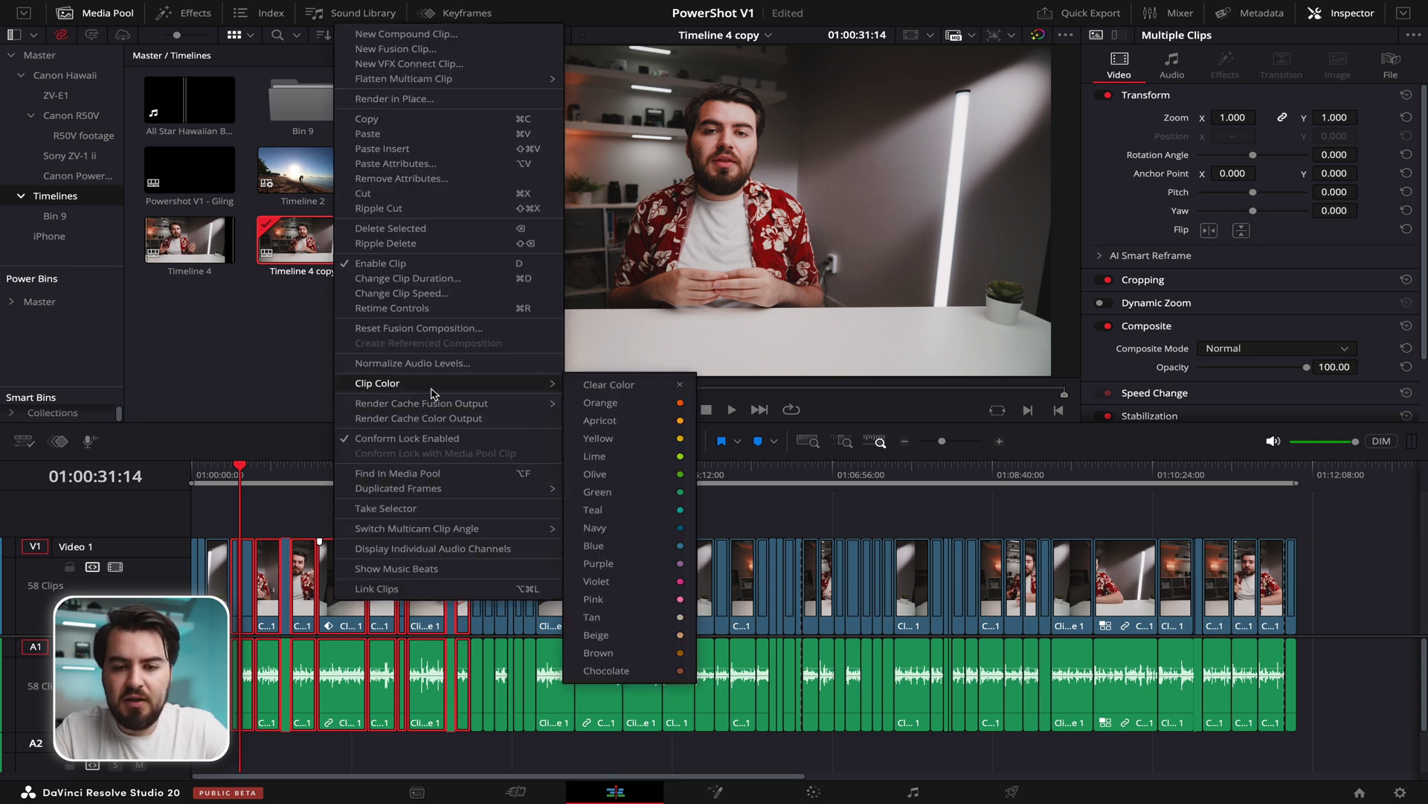
pyautogui.click(652, 411)
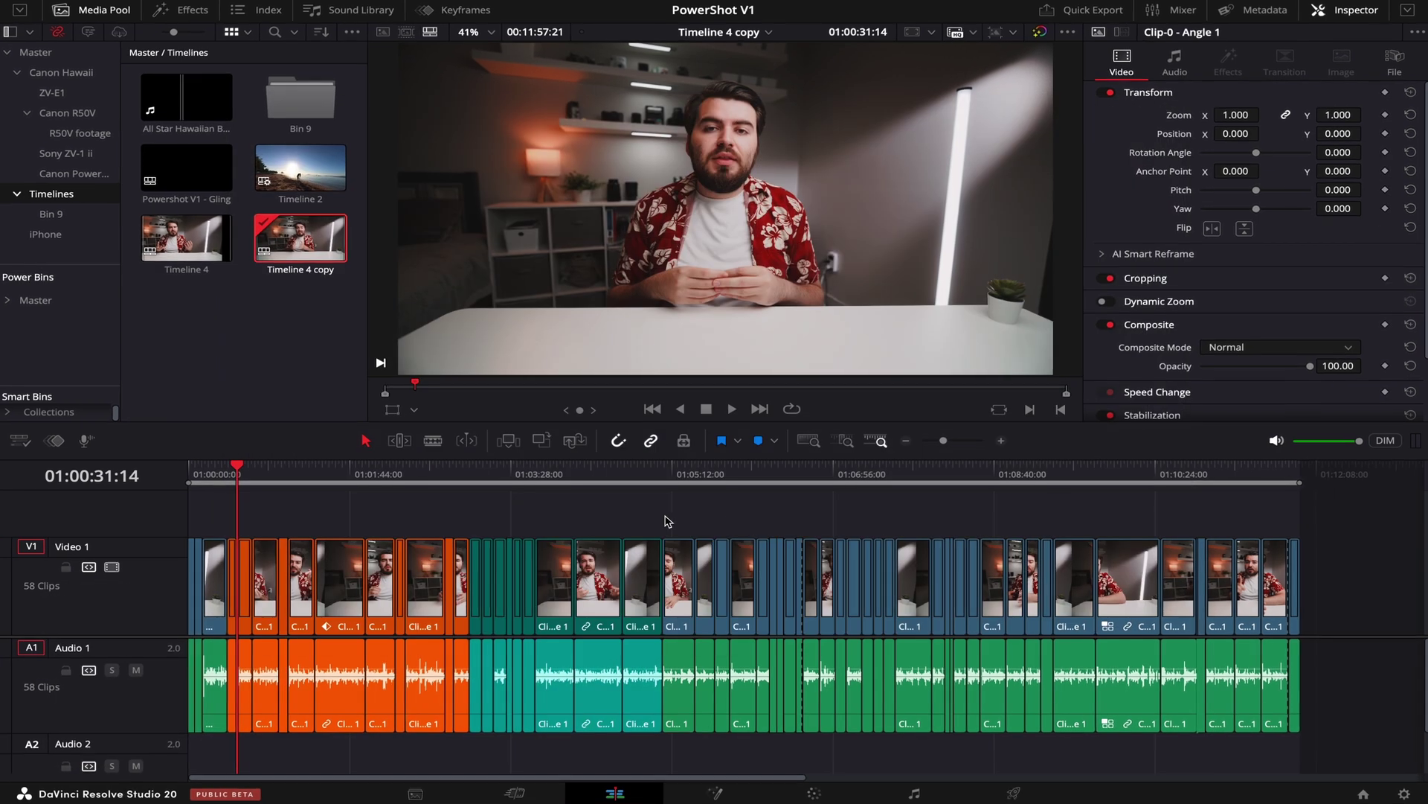
# - Marquee-select the clip group following the orange section and colour it teal
pyautogui.moveTo(663, 520); pyautogui.dragTo(985, 627)
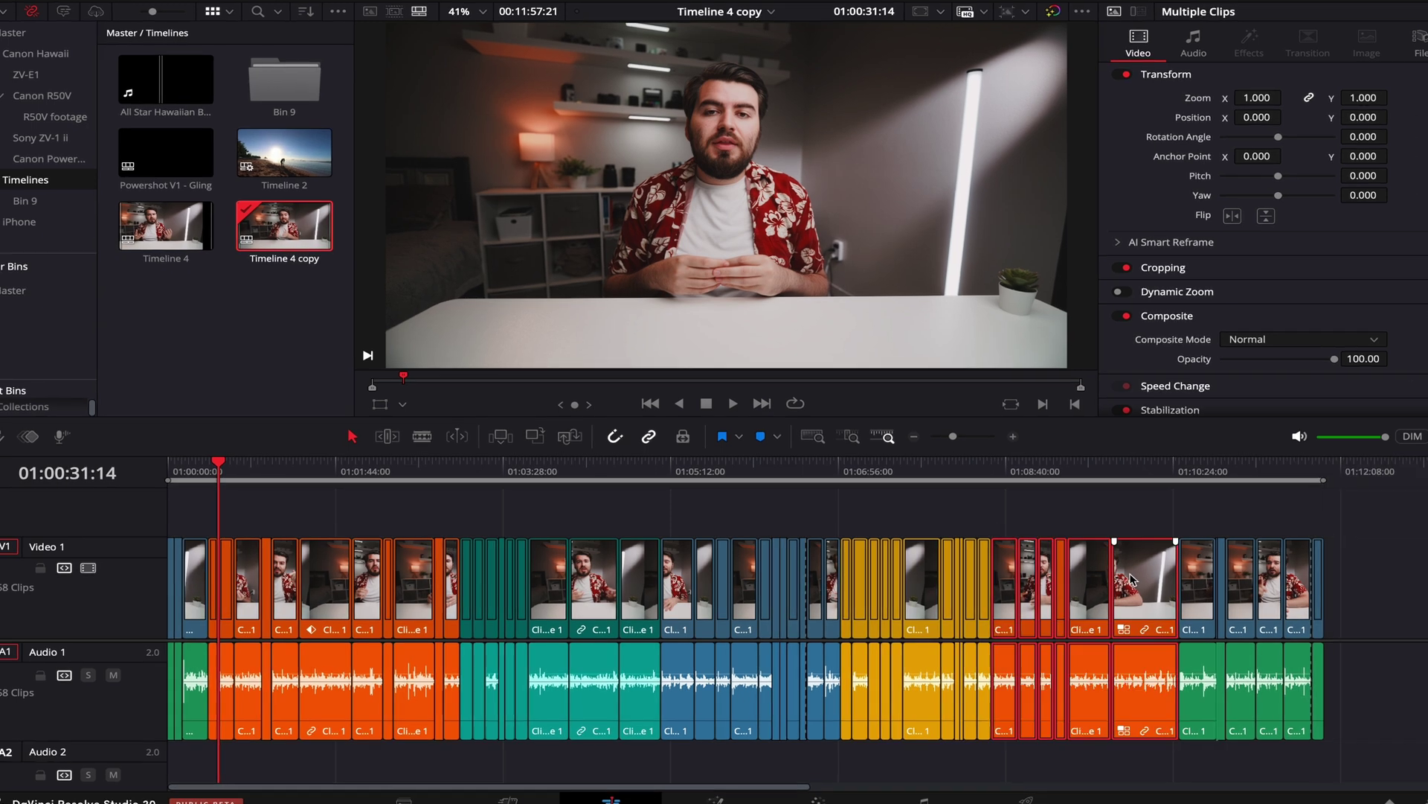
pyautogui.moveTo(1181, 514); pyautogui.dragTo(1023, 554)
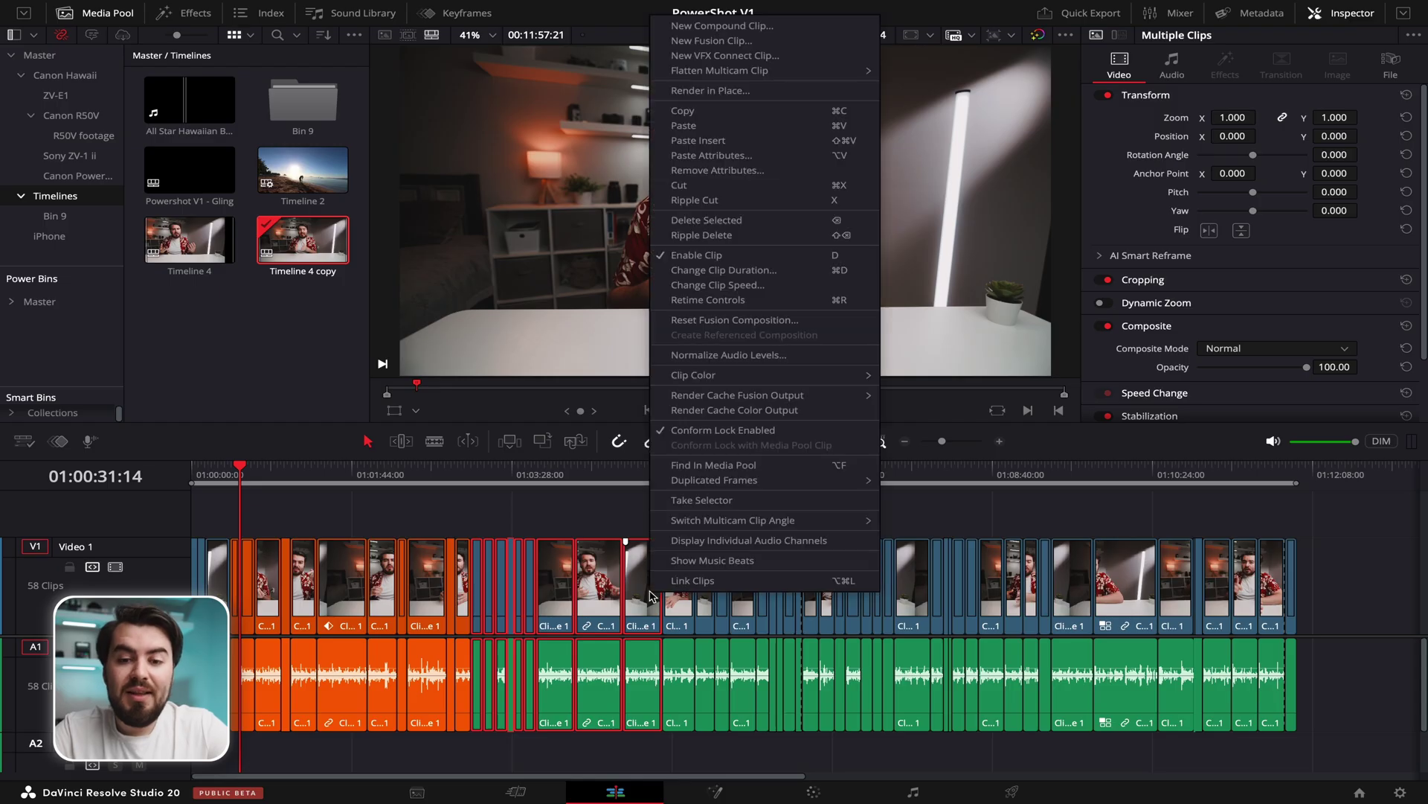
pyautogui.moveTo(715, 375)
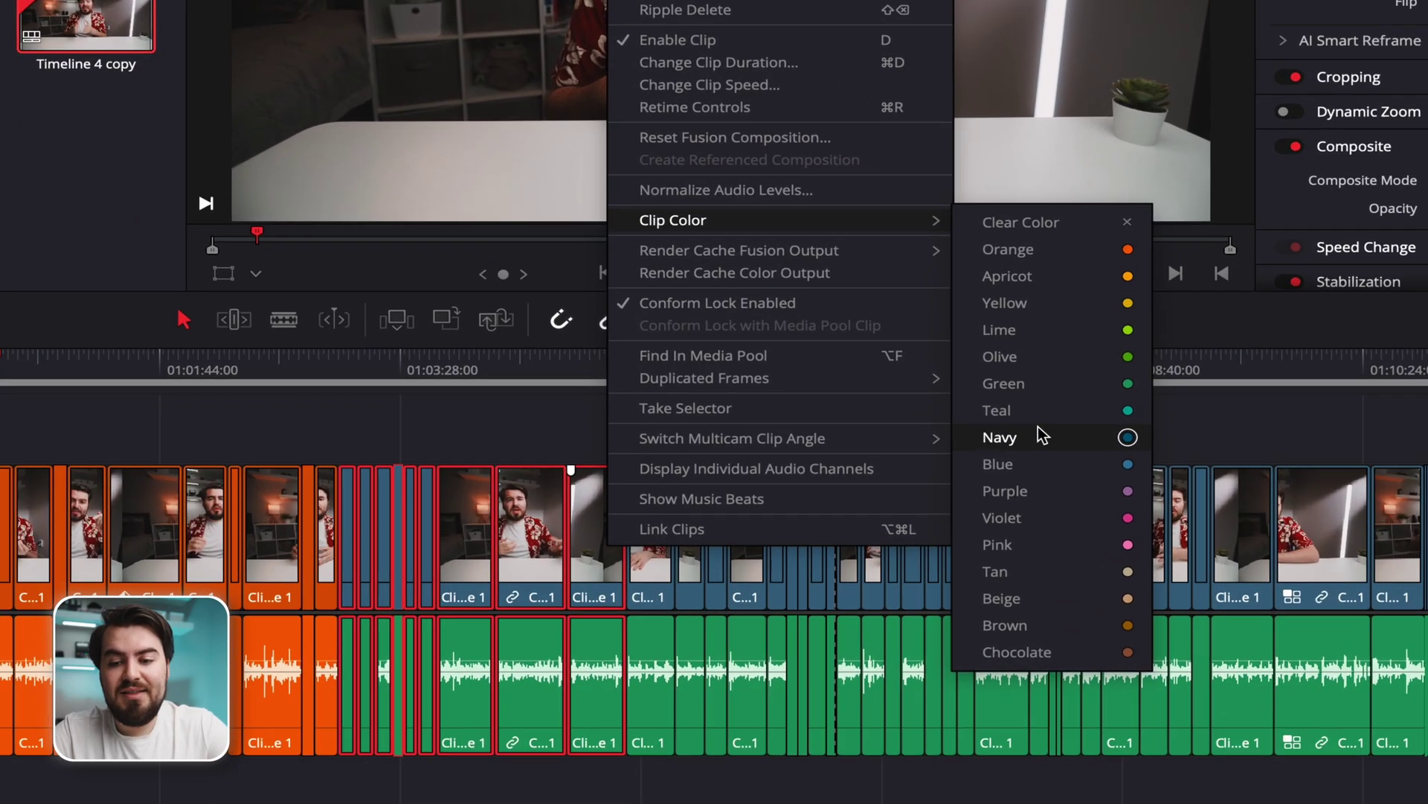
pyautogui.click(1040, 415)
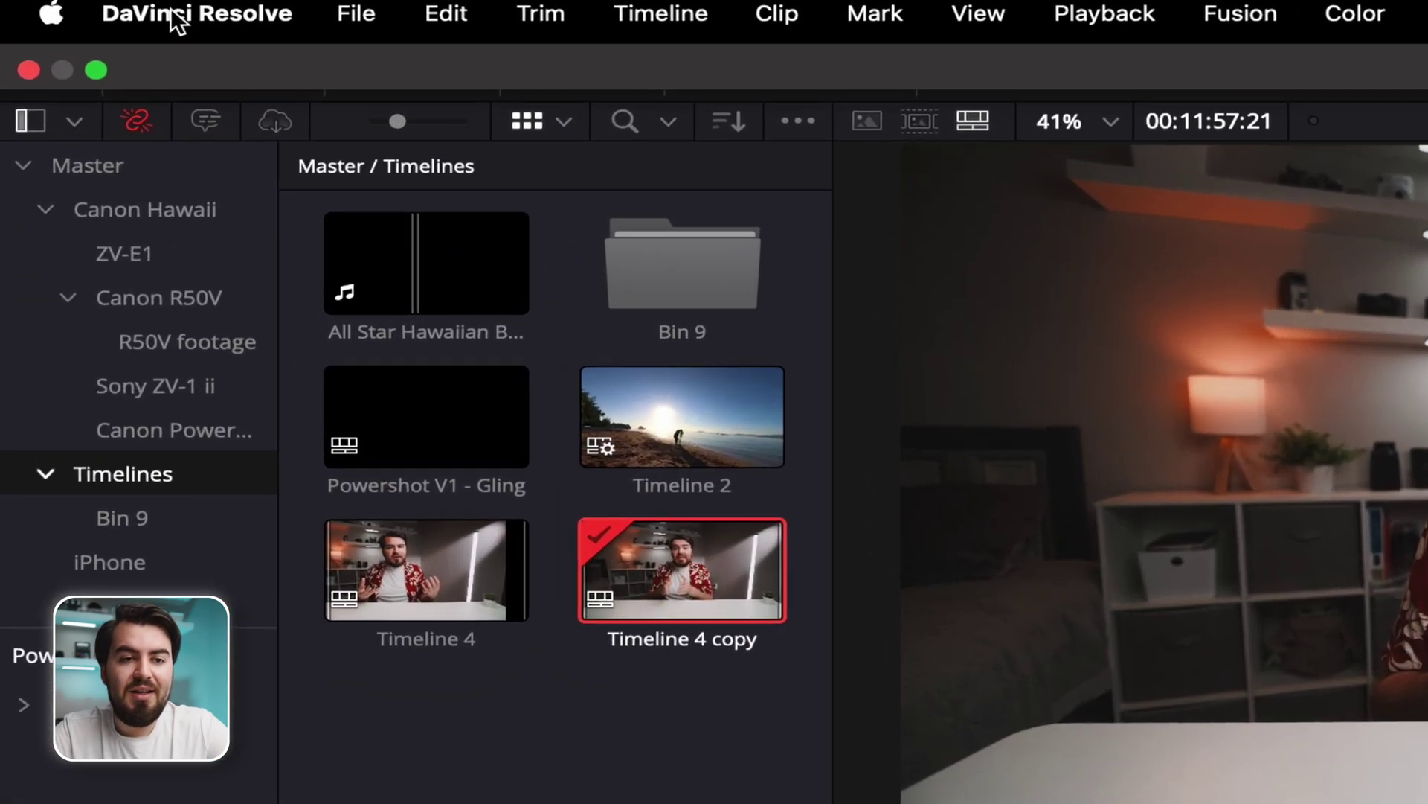
# - Open Keyboard Customization and search 'clip c' to list the clip colour commands
pyautogui.click(177, 15)
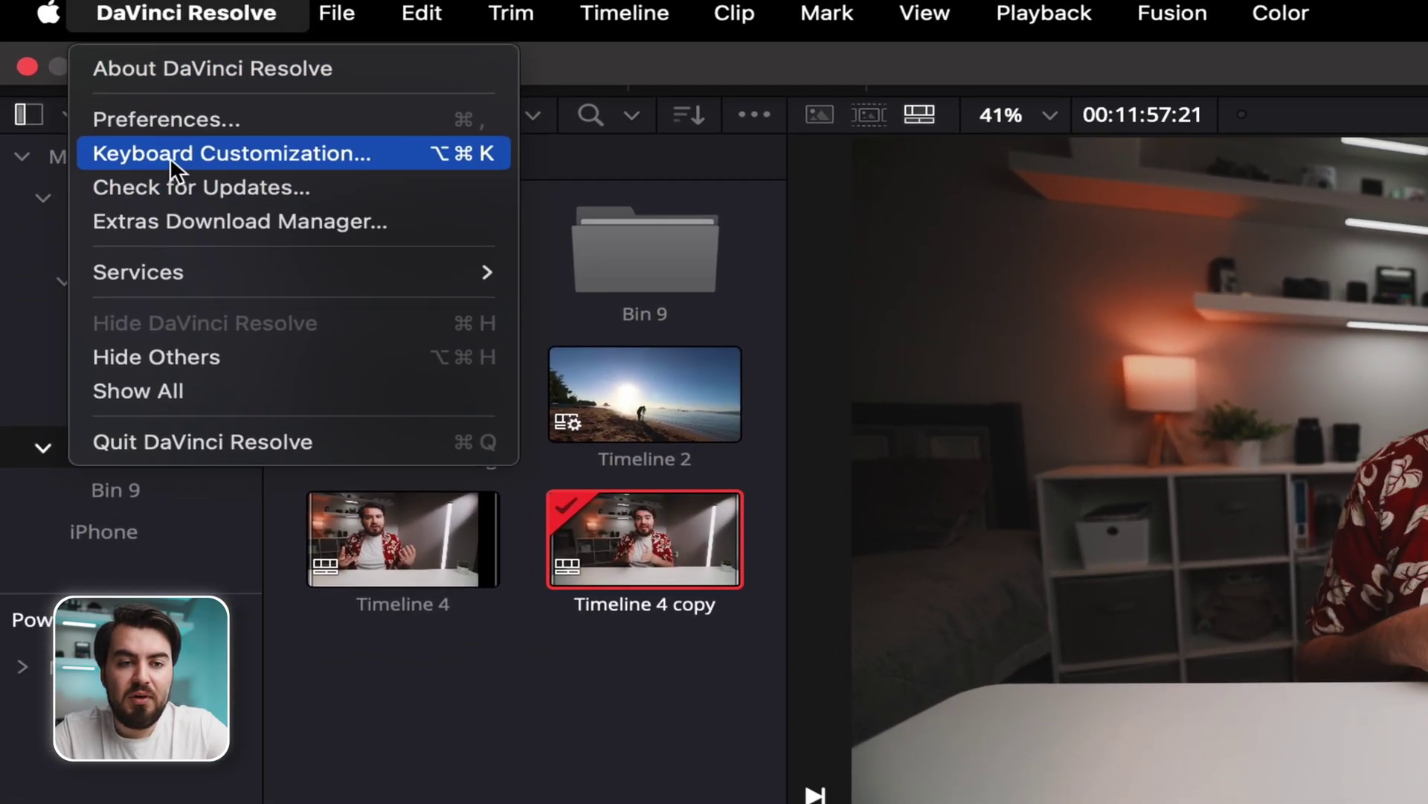
pyautogui.click(198, 163)
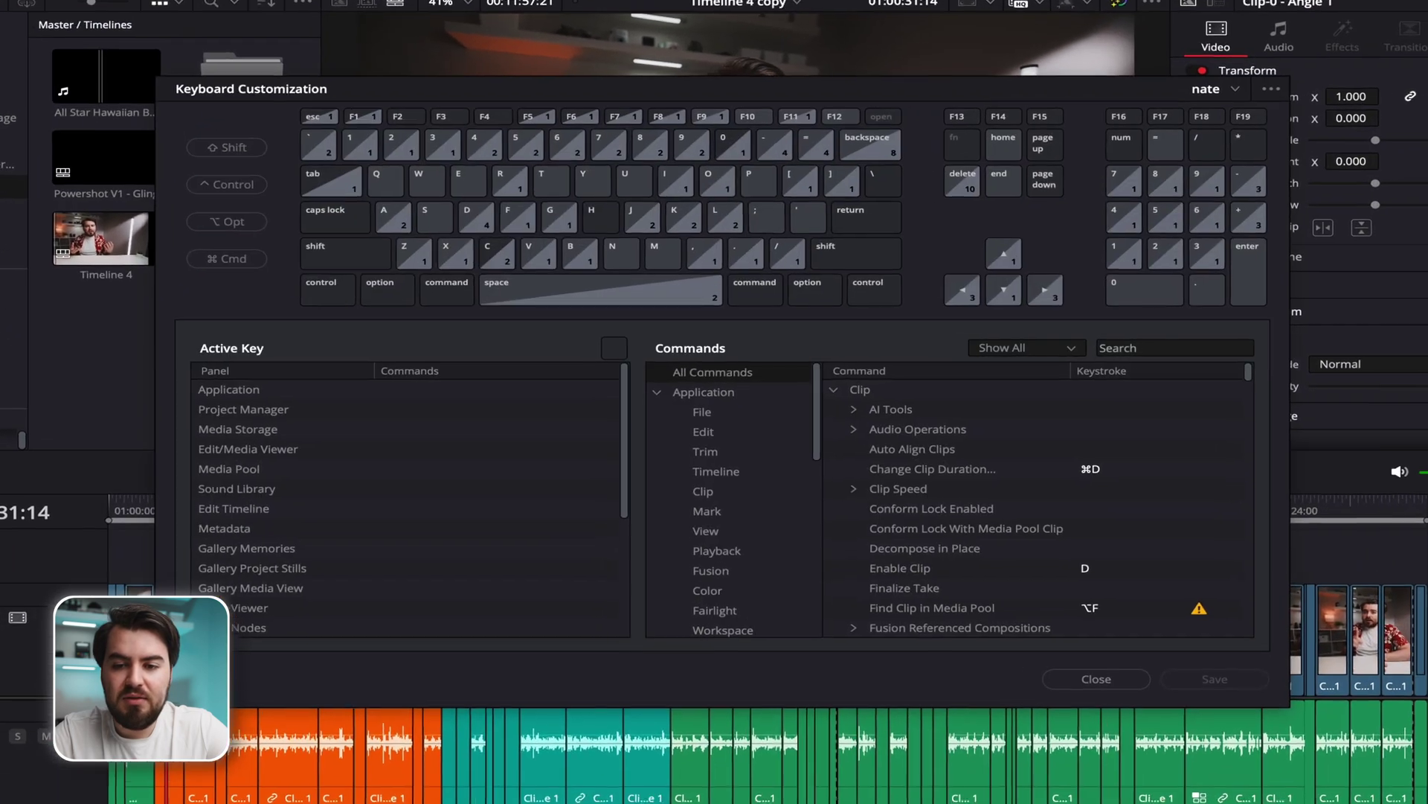
pyautogui.click(1142, 348)
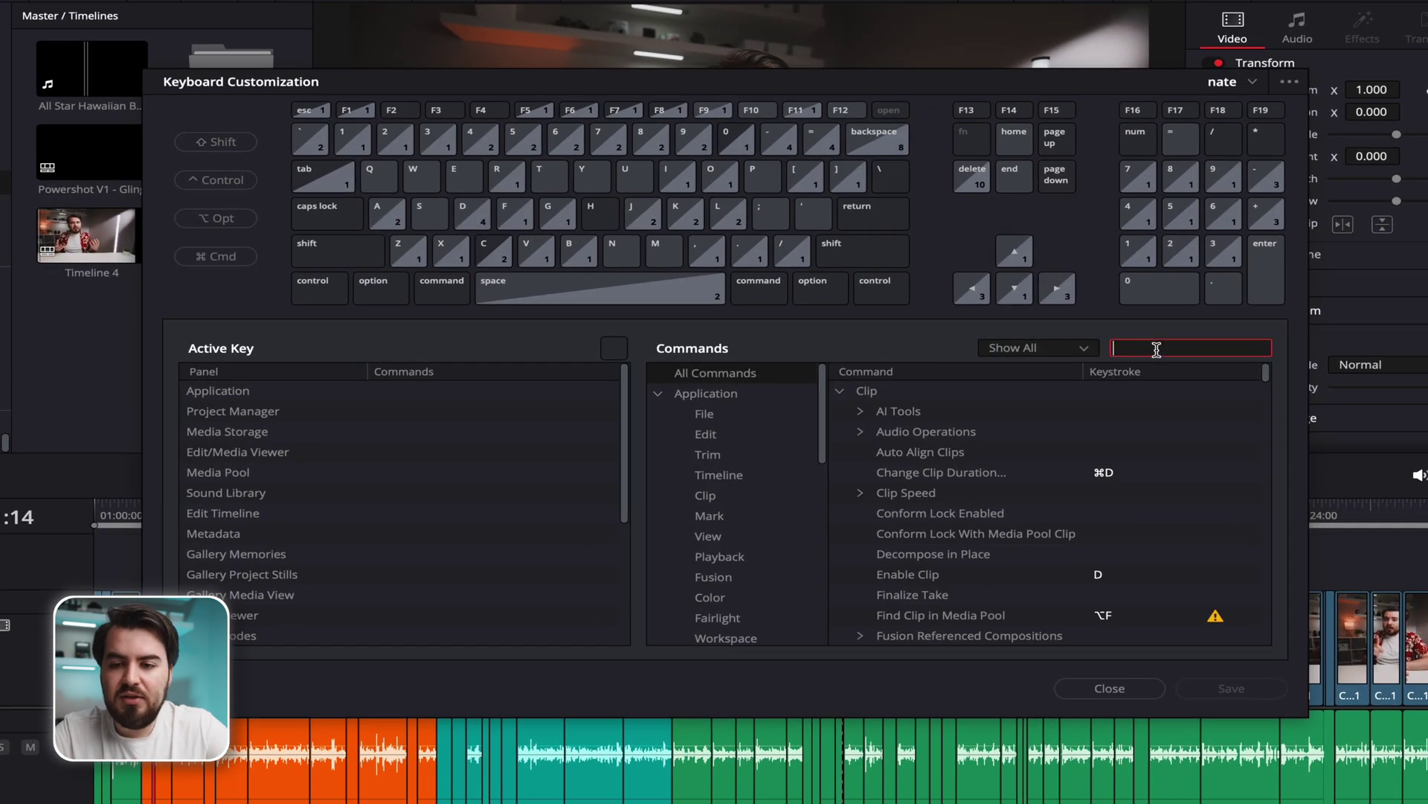
pyautogui.write('clip color')
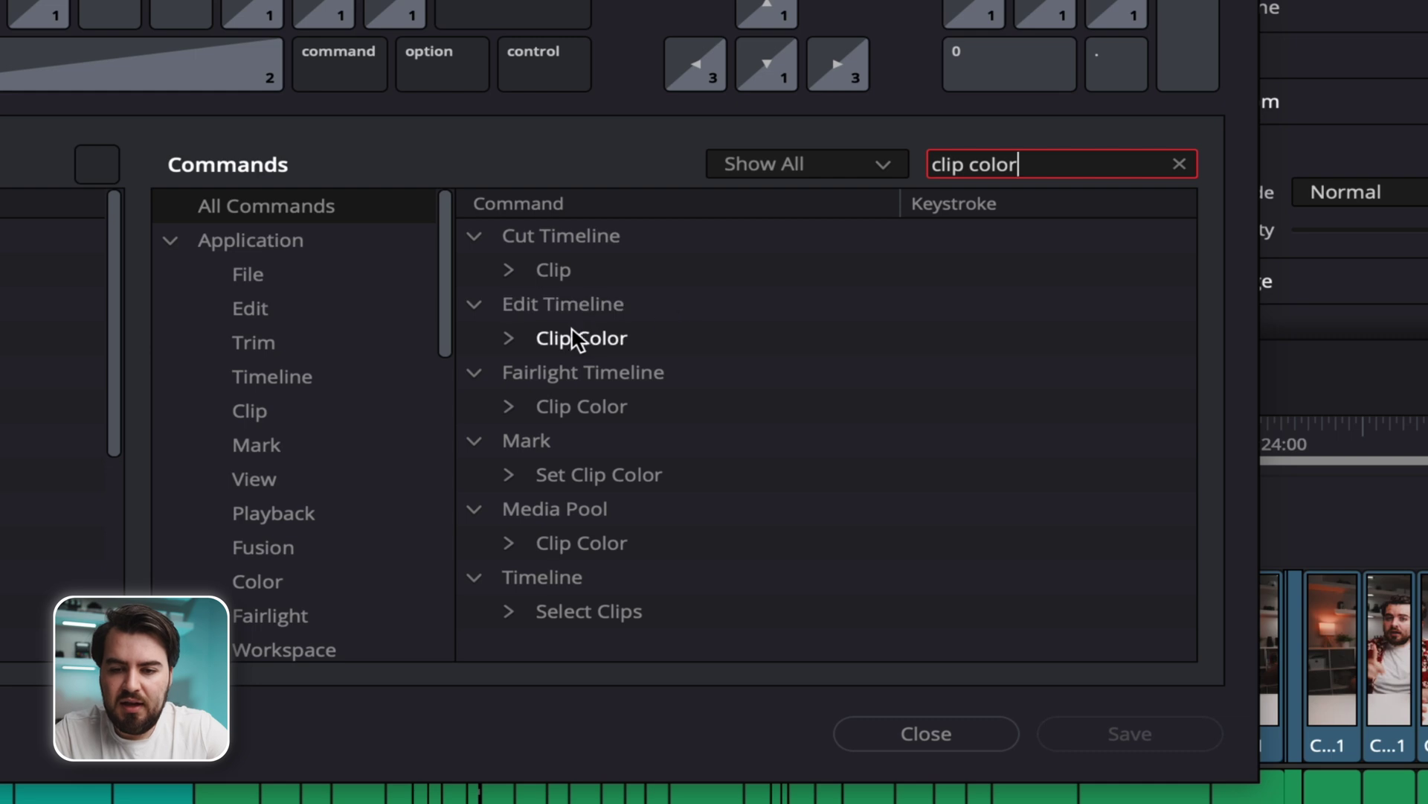
pyautogui.click(512, 341)
pyautogui.scroll(-1, 802, 478)
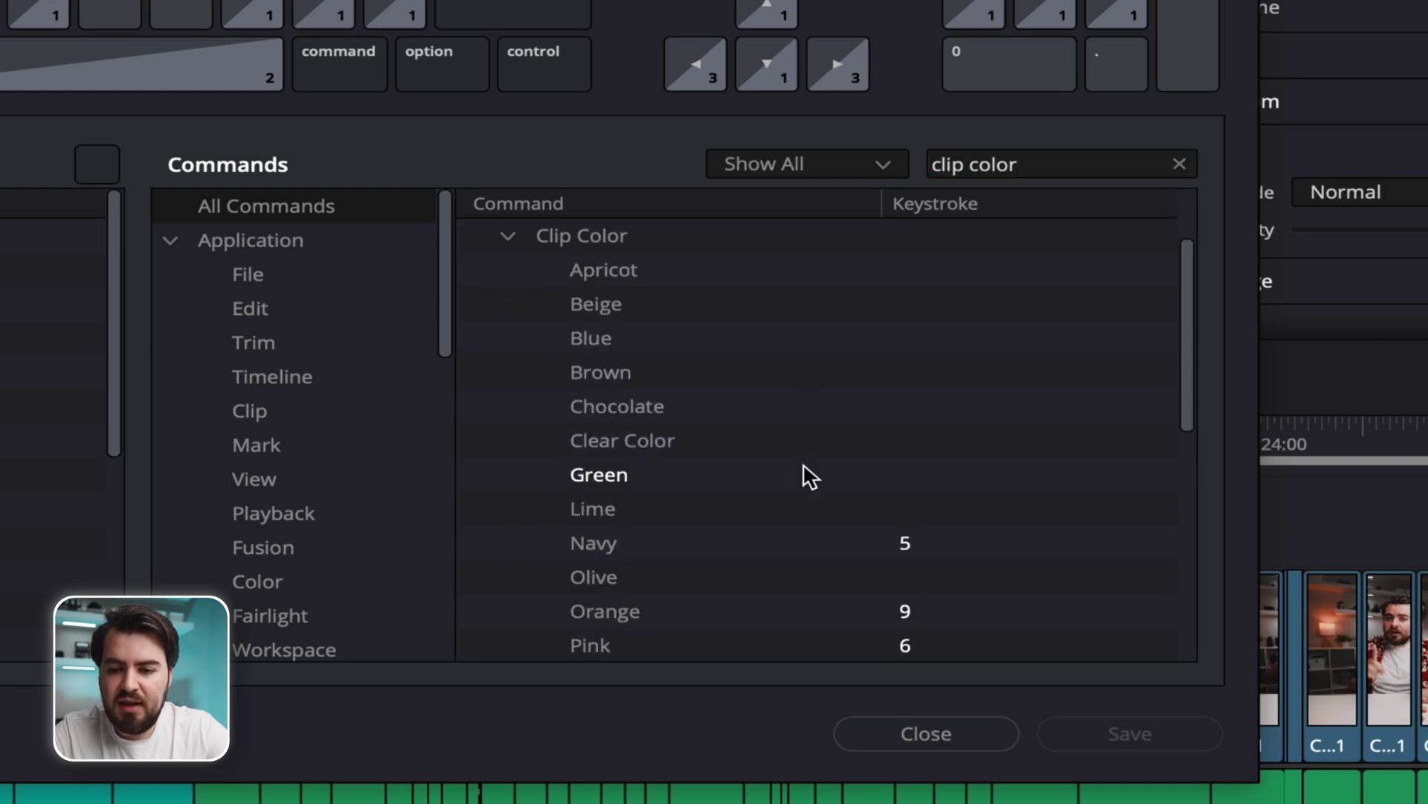
pyautogui.scroll(-1, 805, 510)
pyautogui.click(796, 487)
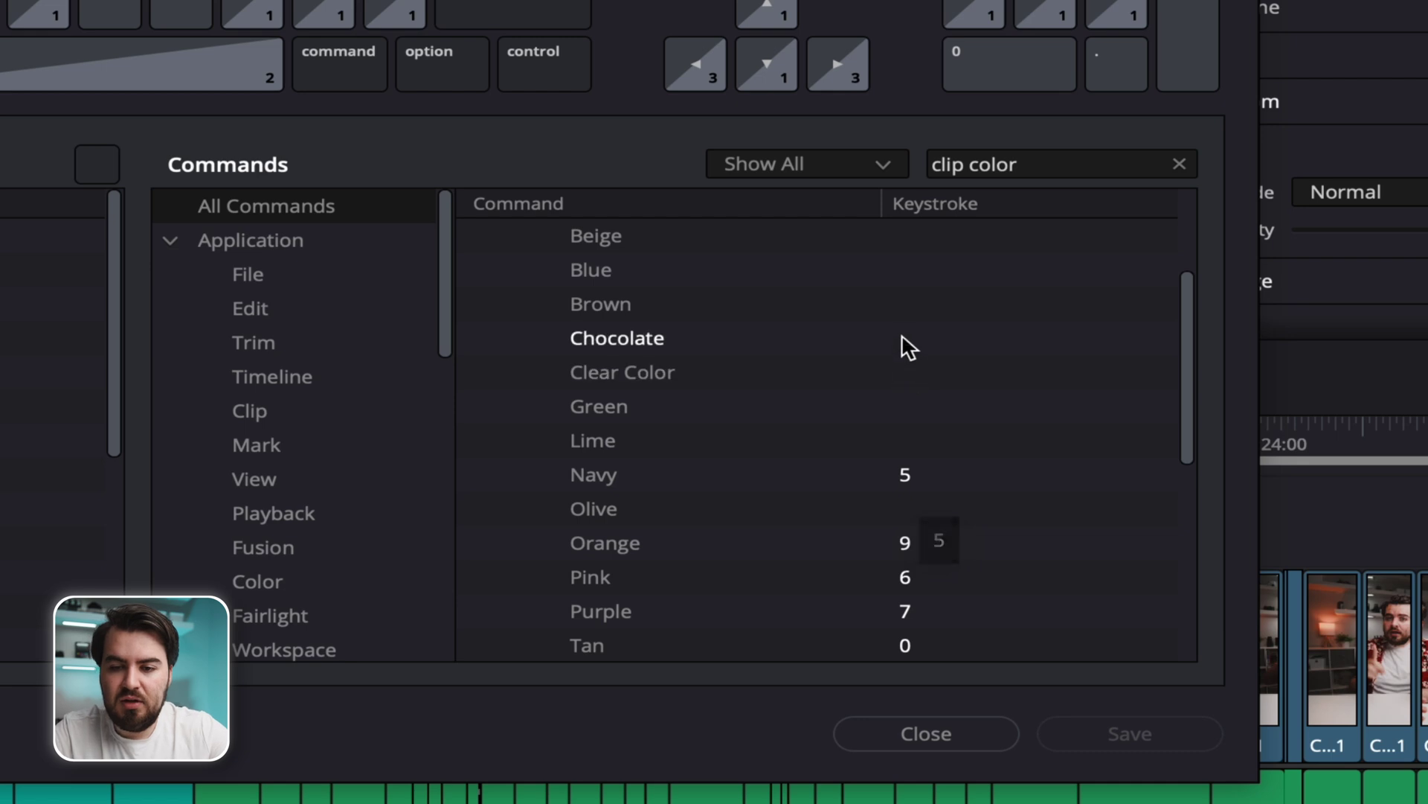
# - Assign L to the Blue clip colour command and save
pyautogui.click(905, 275)
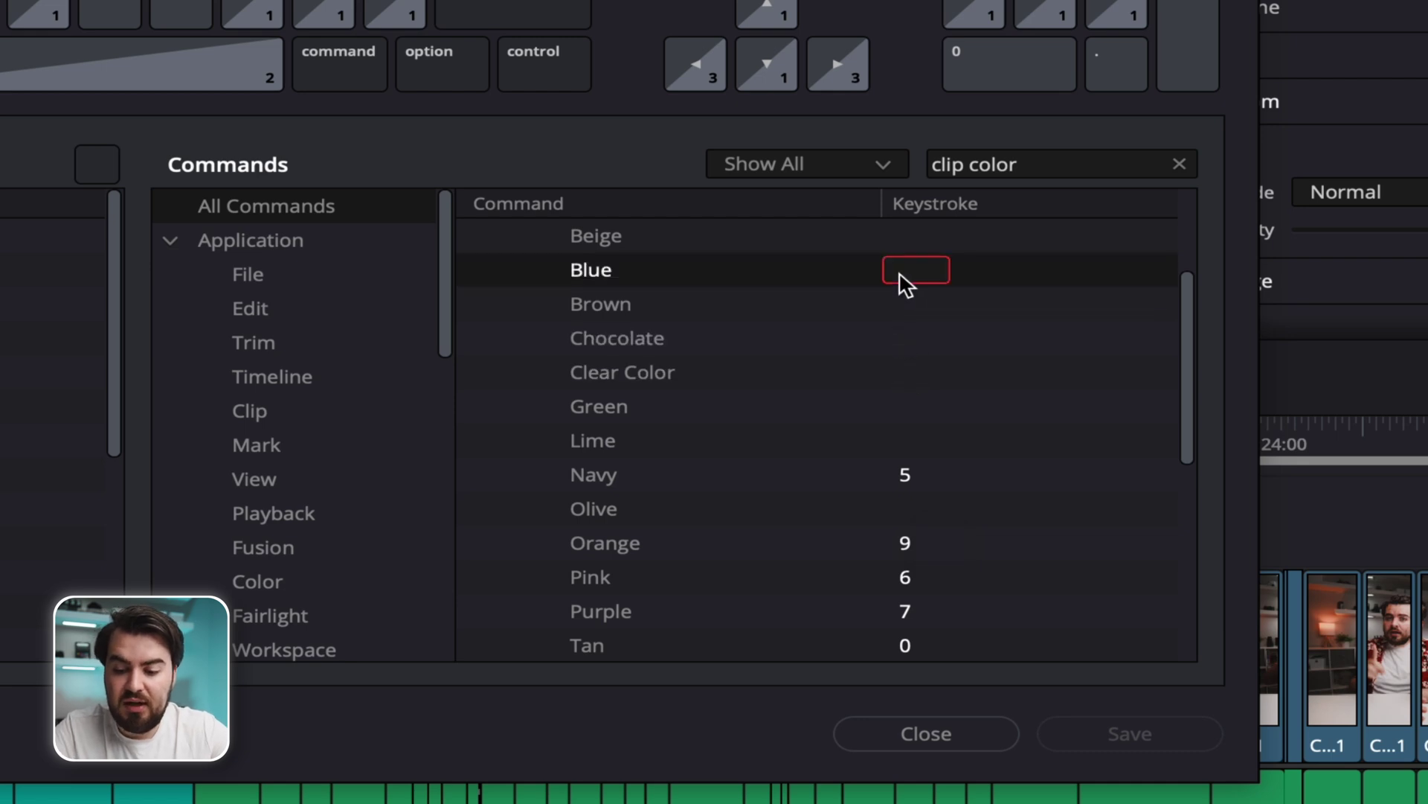
pyautogui.press('l')
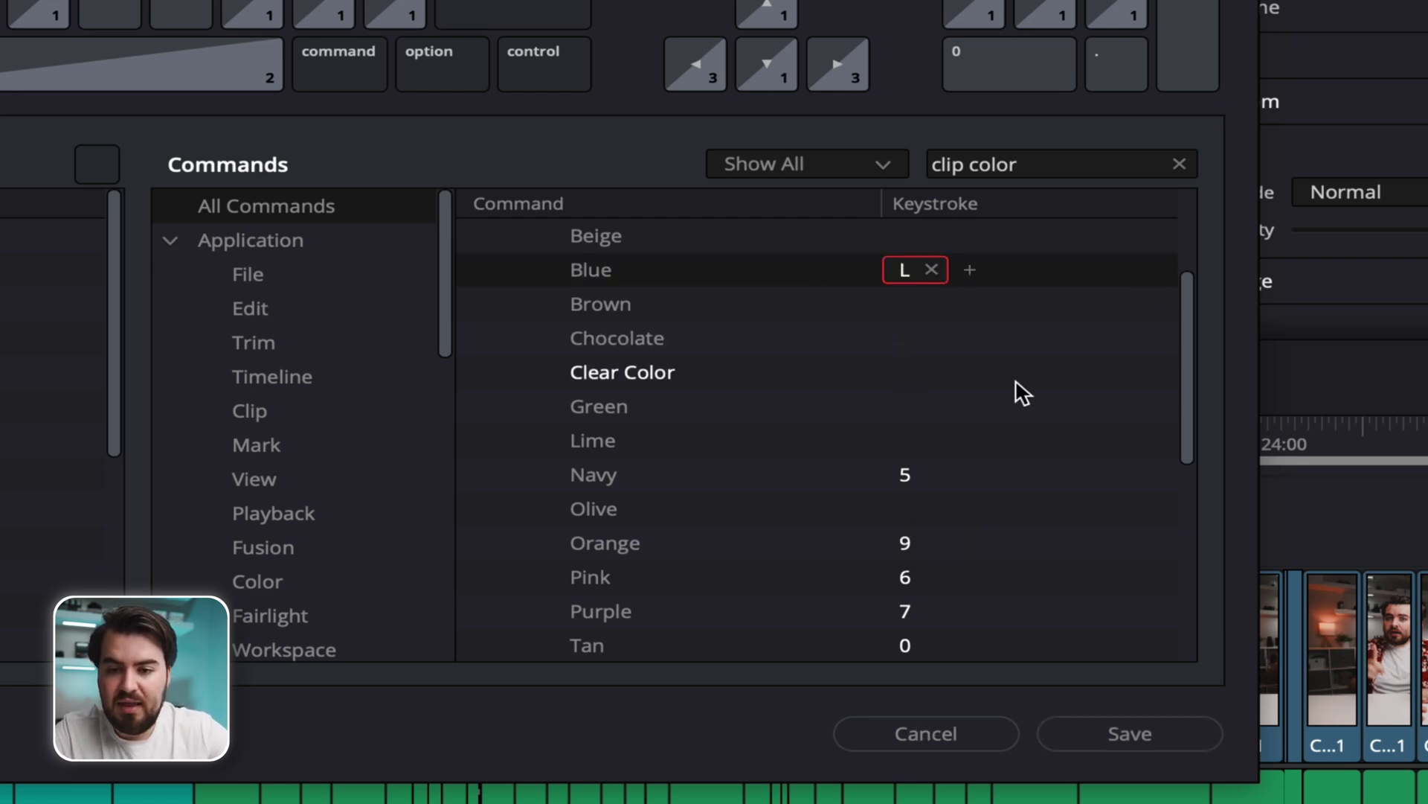
pyautogui.click(1113, 738)
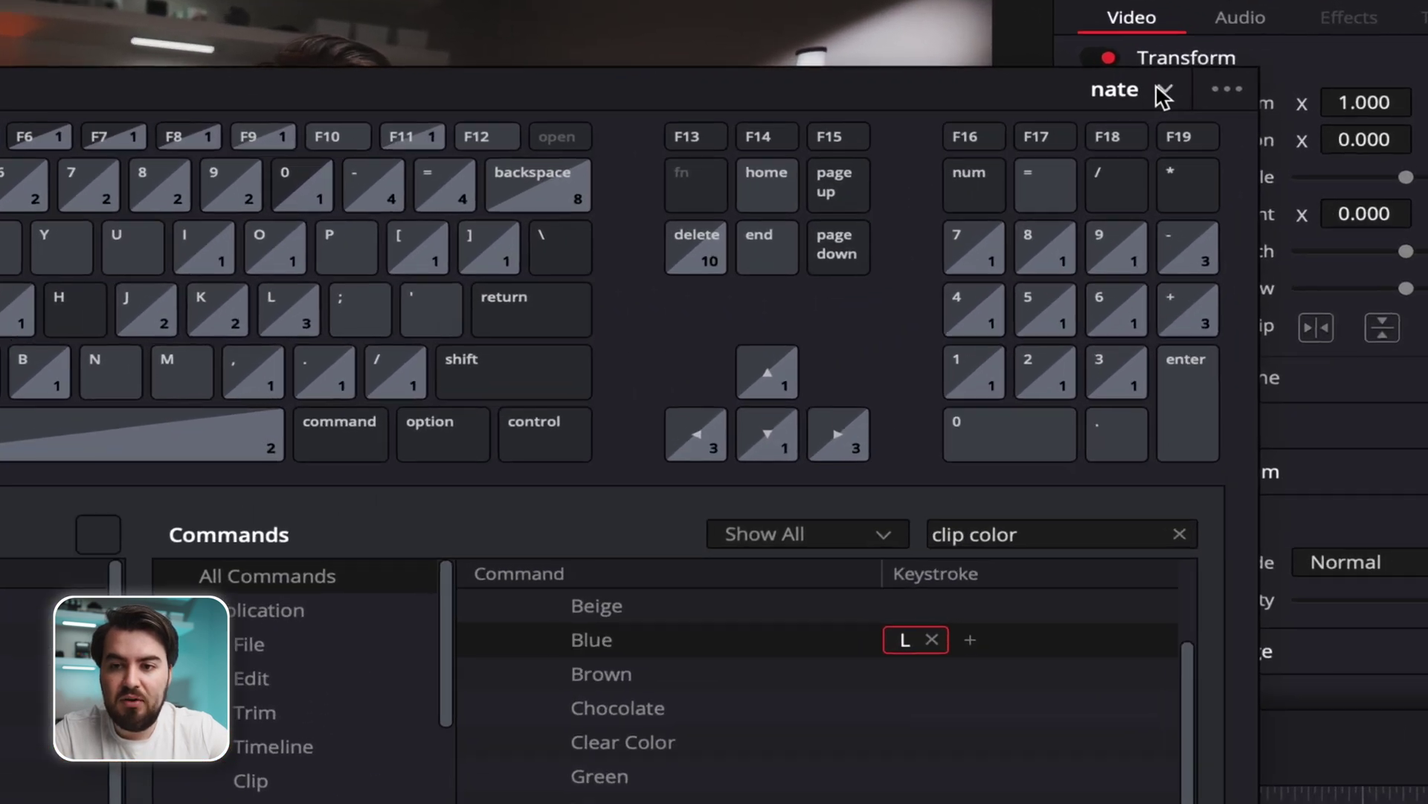
# - Marquee-select the clips around 01:06:56 and colour them yellow with Alt+3
pyautogui.click(1250, 82)
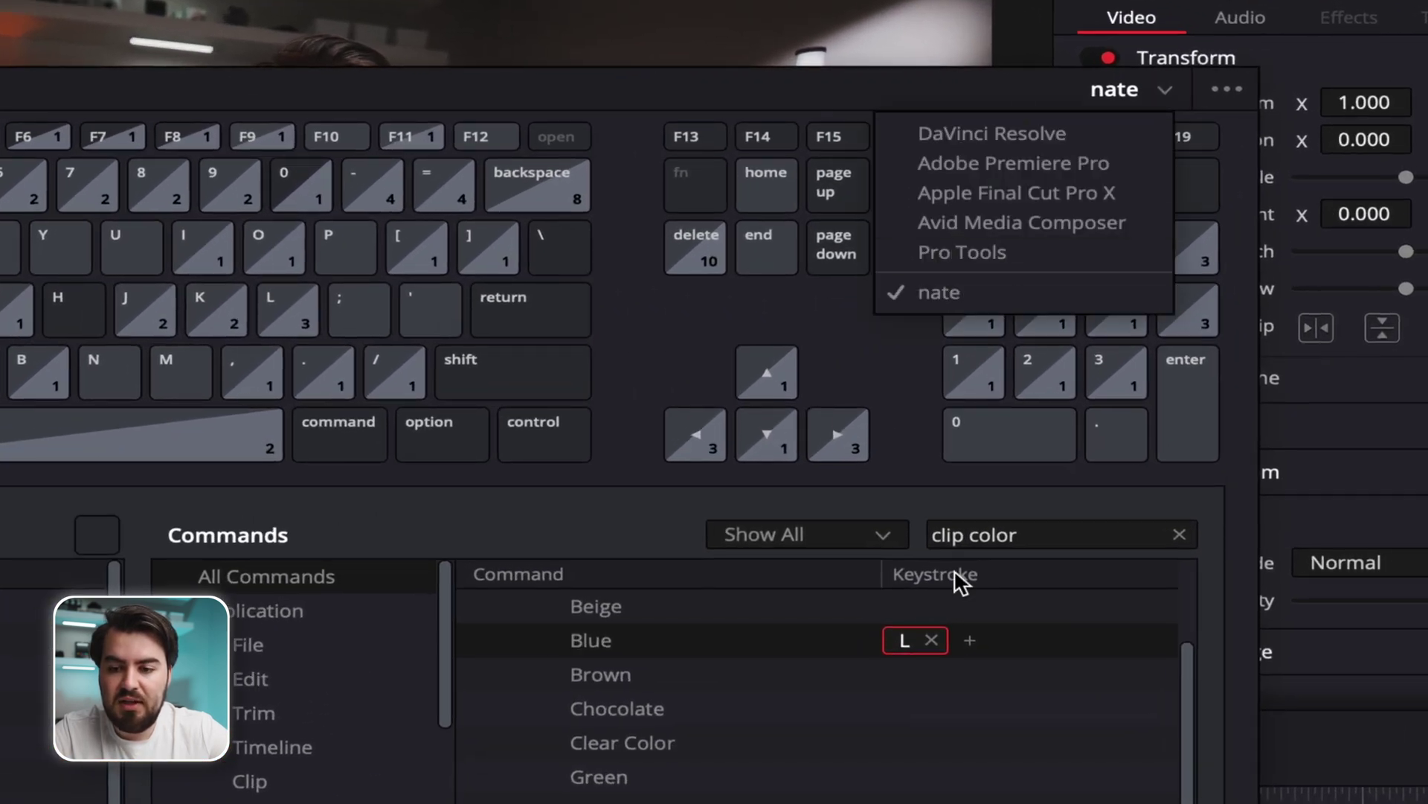
pyautogui.press('Escape')
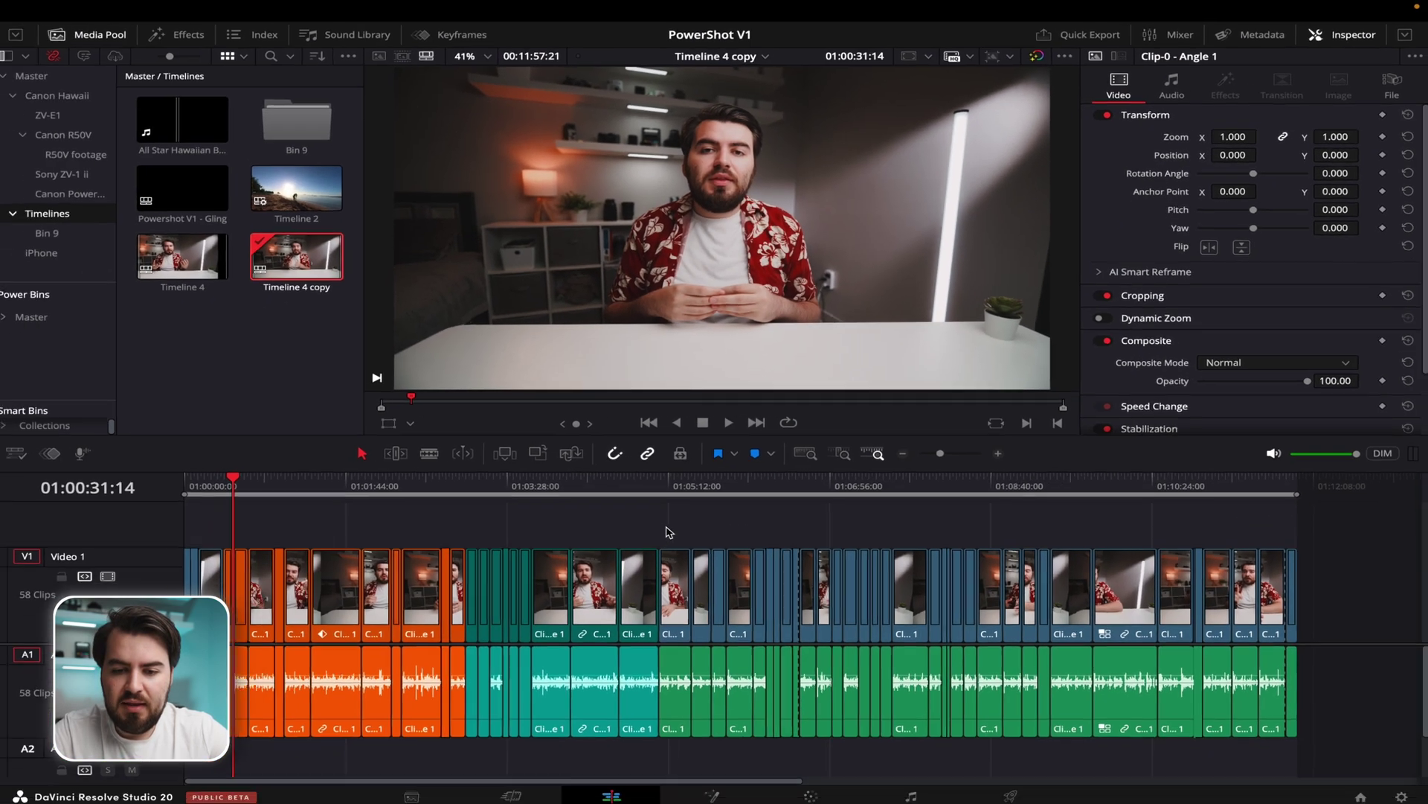
pyautogui.moveTo(665, 519); pyautogui.dragTo(837, 599)
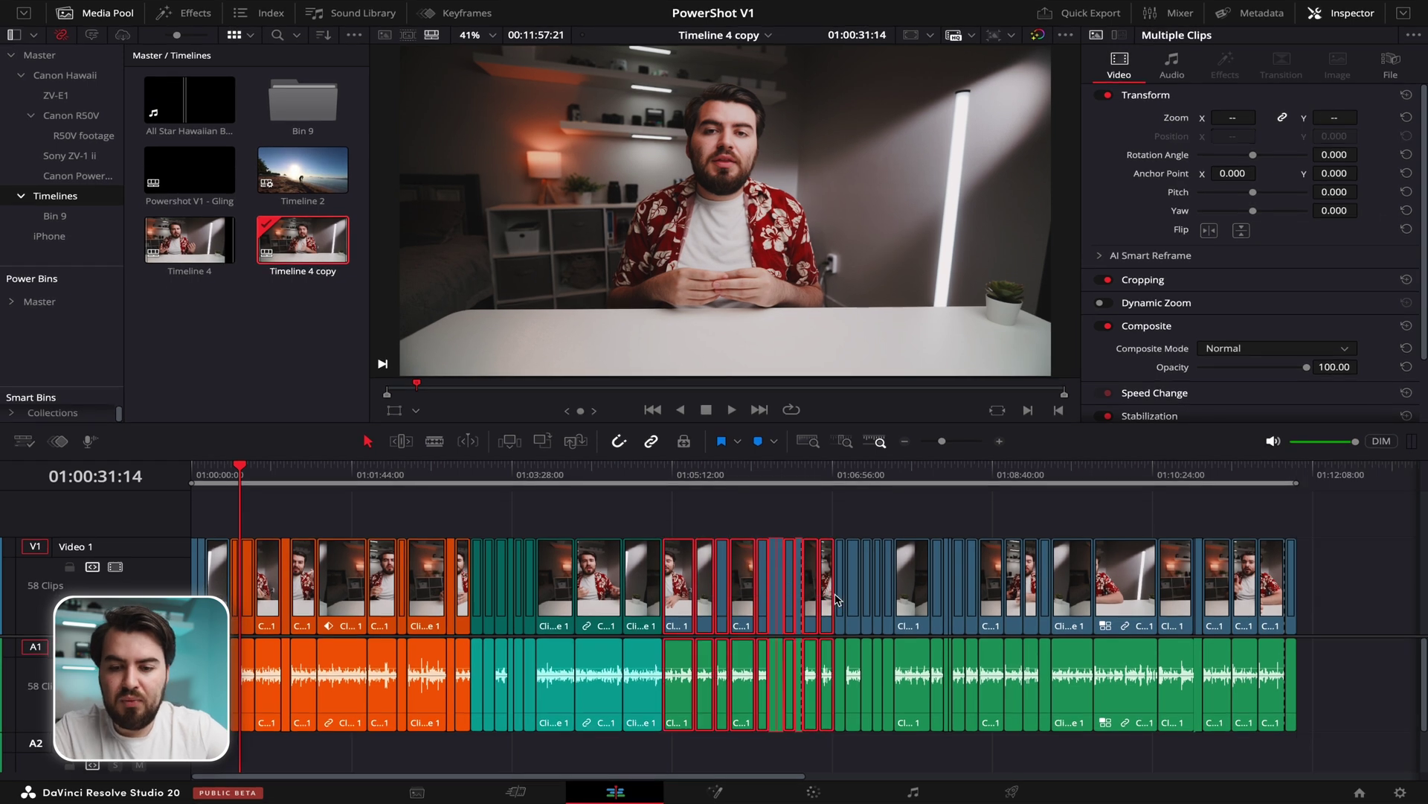
pyautogui.moveTo(838, 531); pyautogui.dragTo(978, 625)
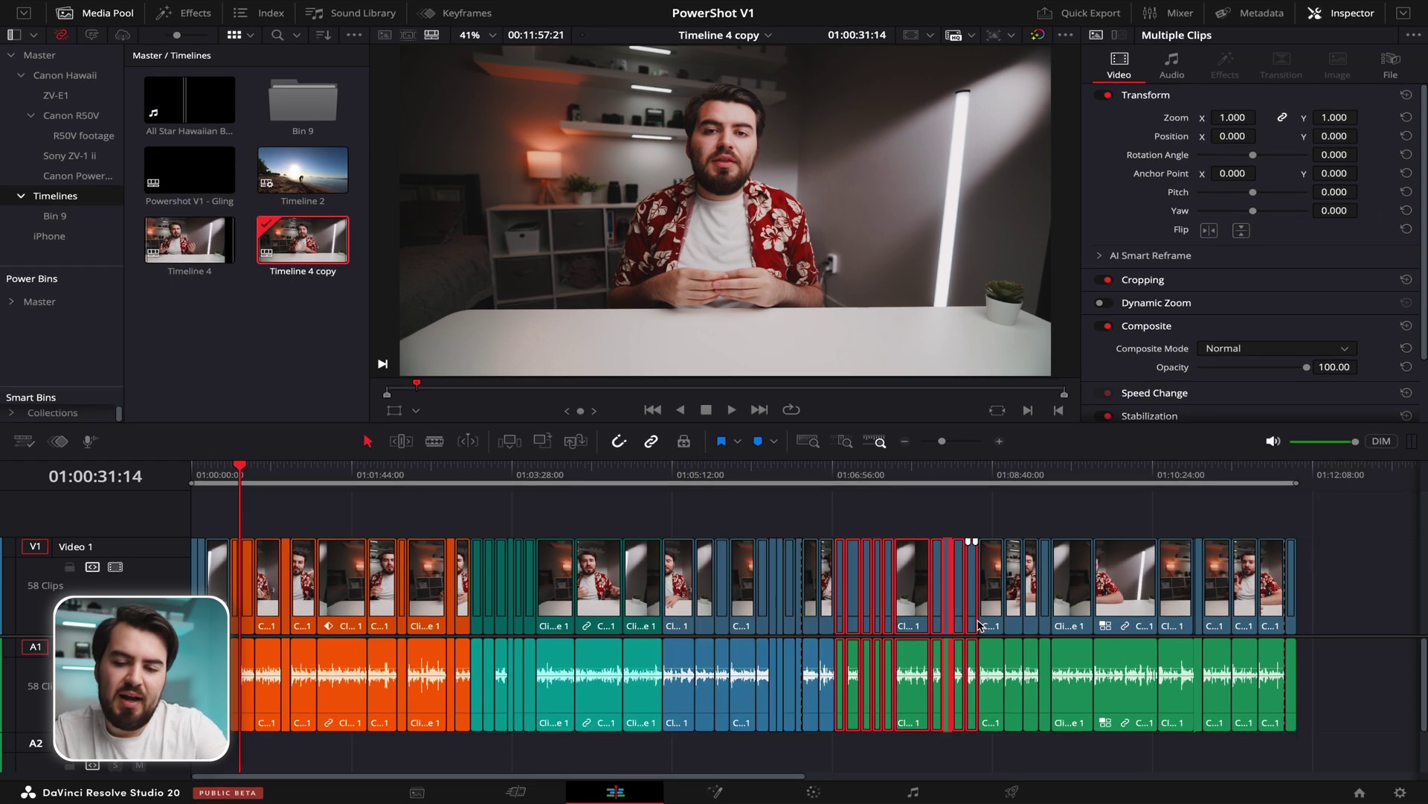
pyautogui.hotkey('alt', '3')
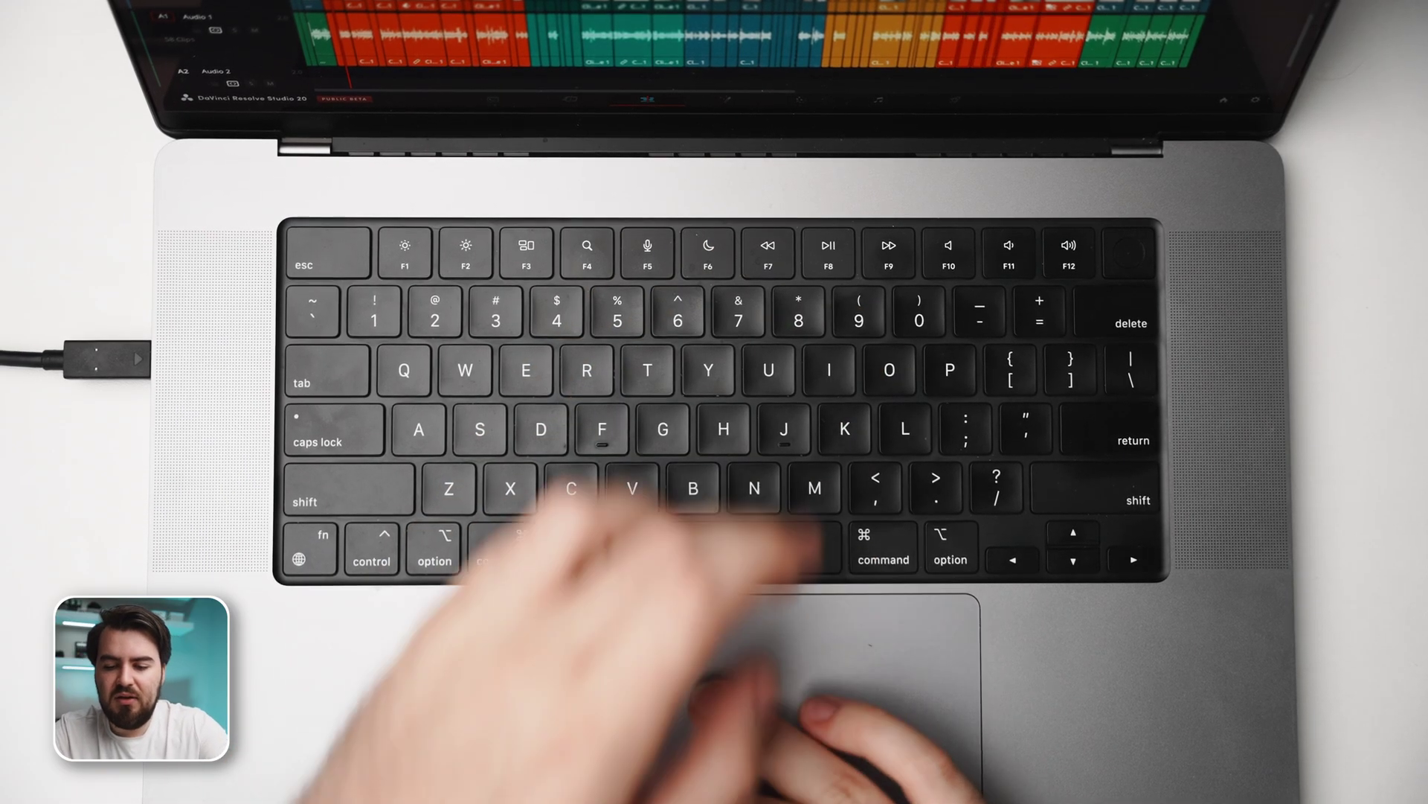
pyautogui.hotkey('alt', '3')
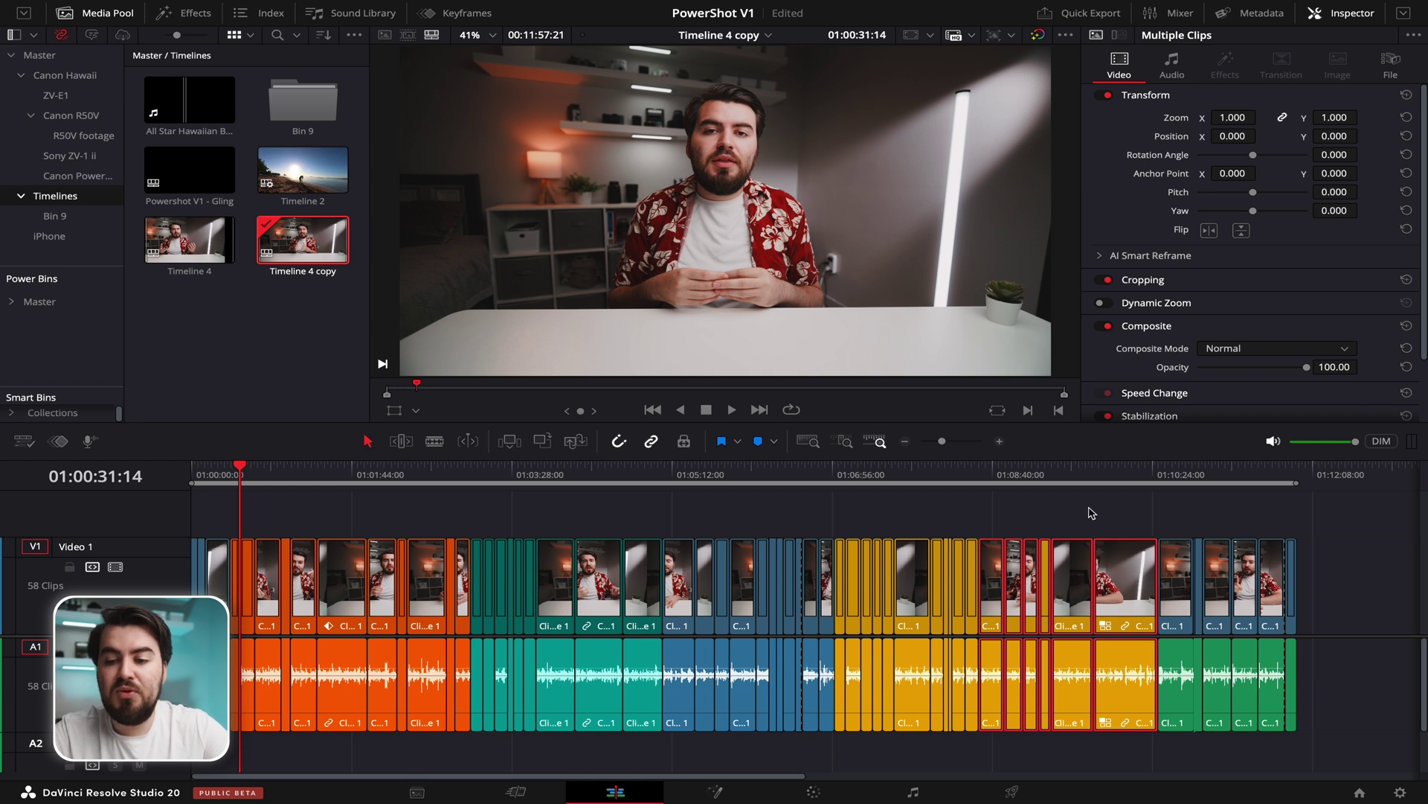
pyautogui.moveTo(1153, 515); pyautogui.dragTo(1017, 566)
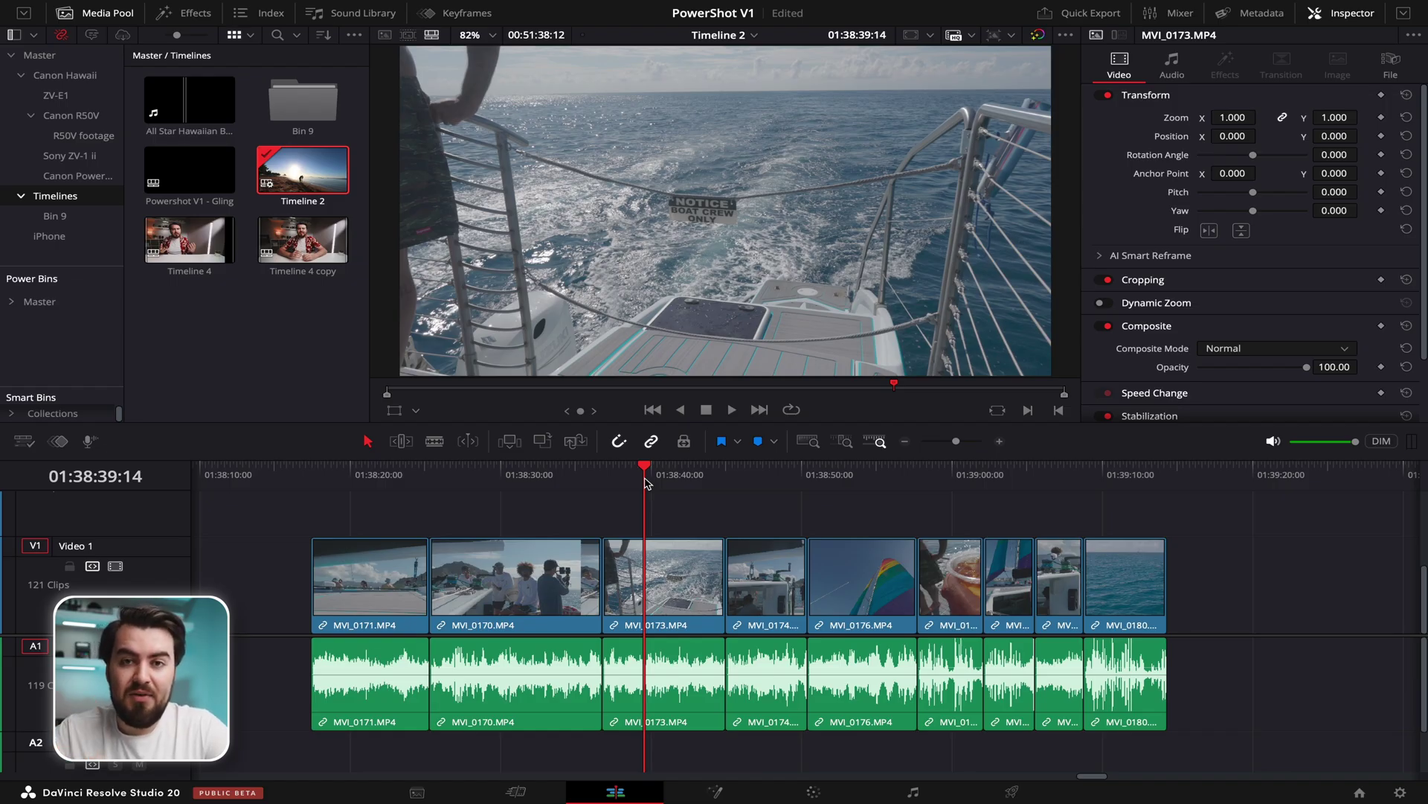
# - Copy clip MVI_0171.MP4 and open Paste Attributes for clips MVI_0170 through MVI_0180
pyautogui.moveTo(646, 482); pyautogui.dragTo(374, 482)
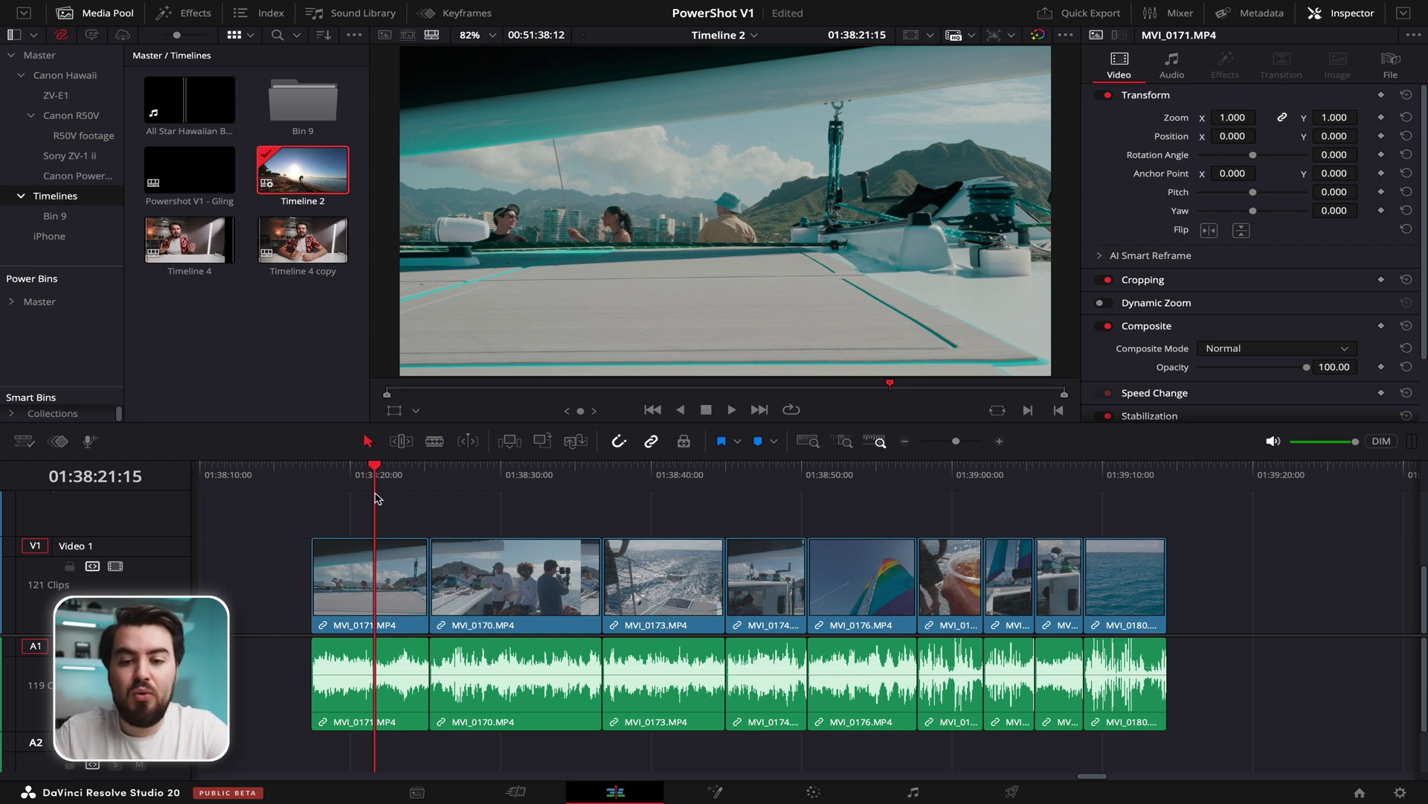
pyautogui.moveTo(521, 506); pyautogui.dragTo(399, 527)
pyautogui.click(386, 573)
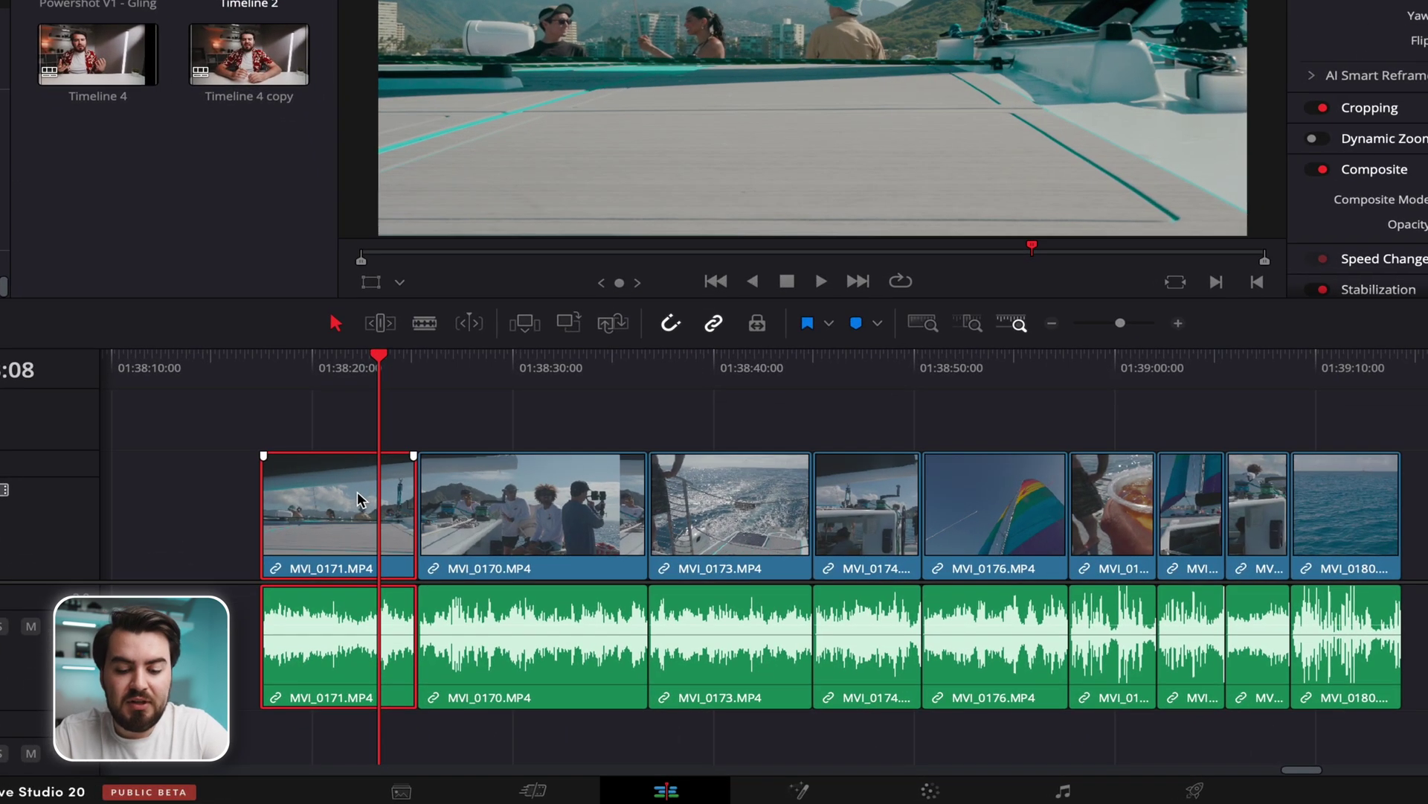
pyautogui.press('super+c')
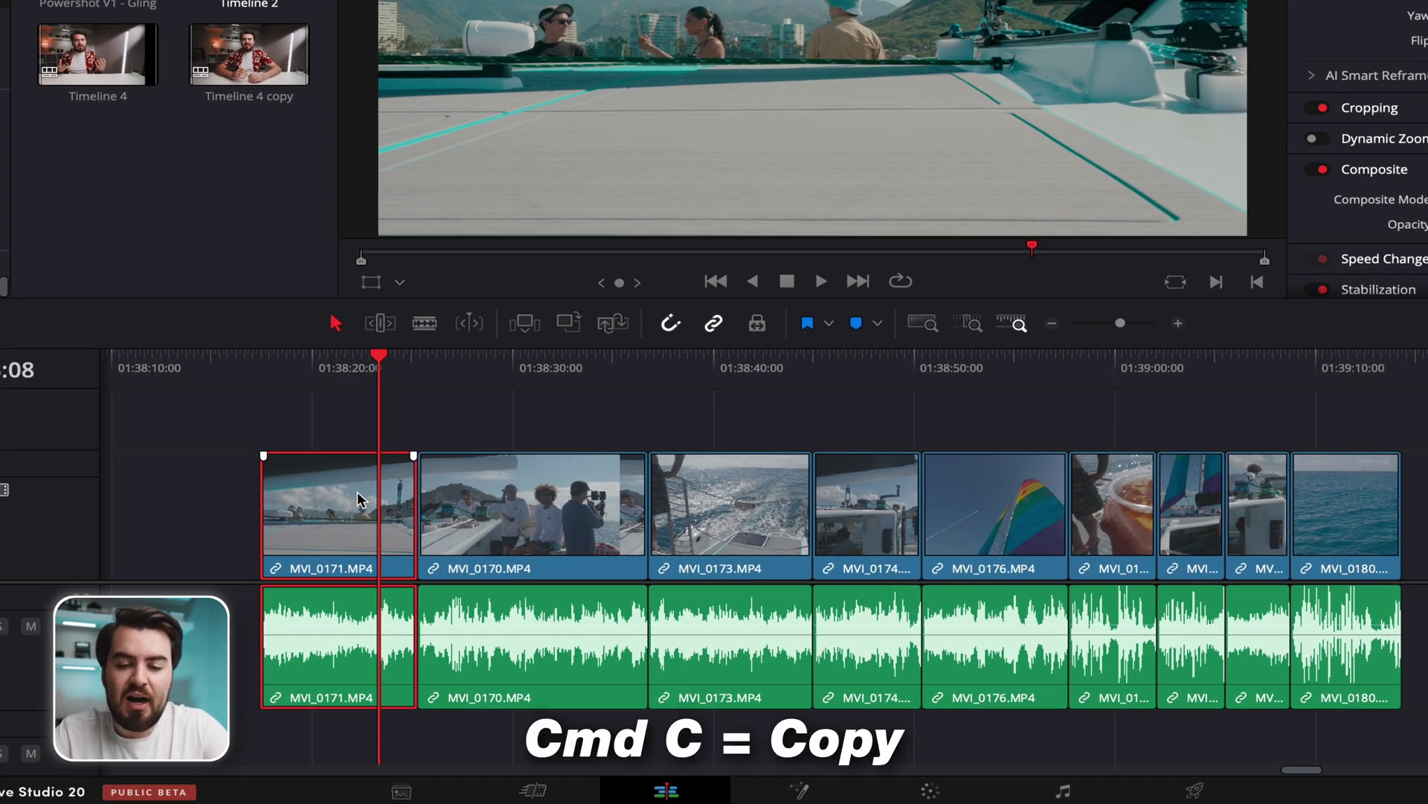
pyautogui.moveTo(460, 415); pyautogui.dragTo(1322, 505)
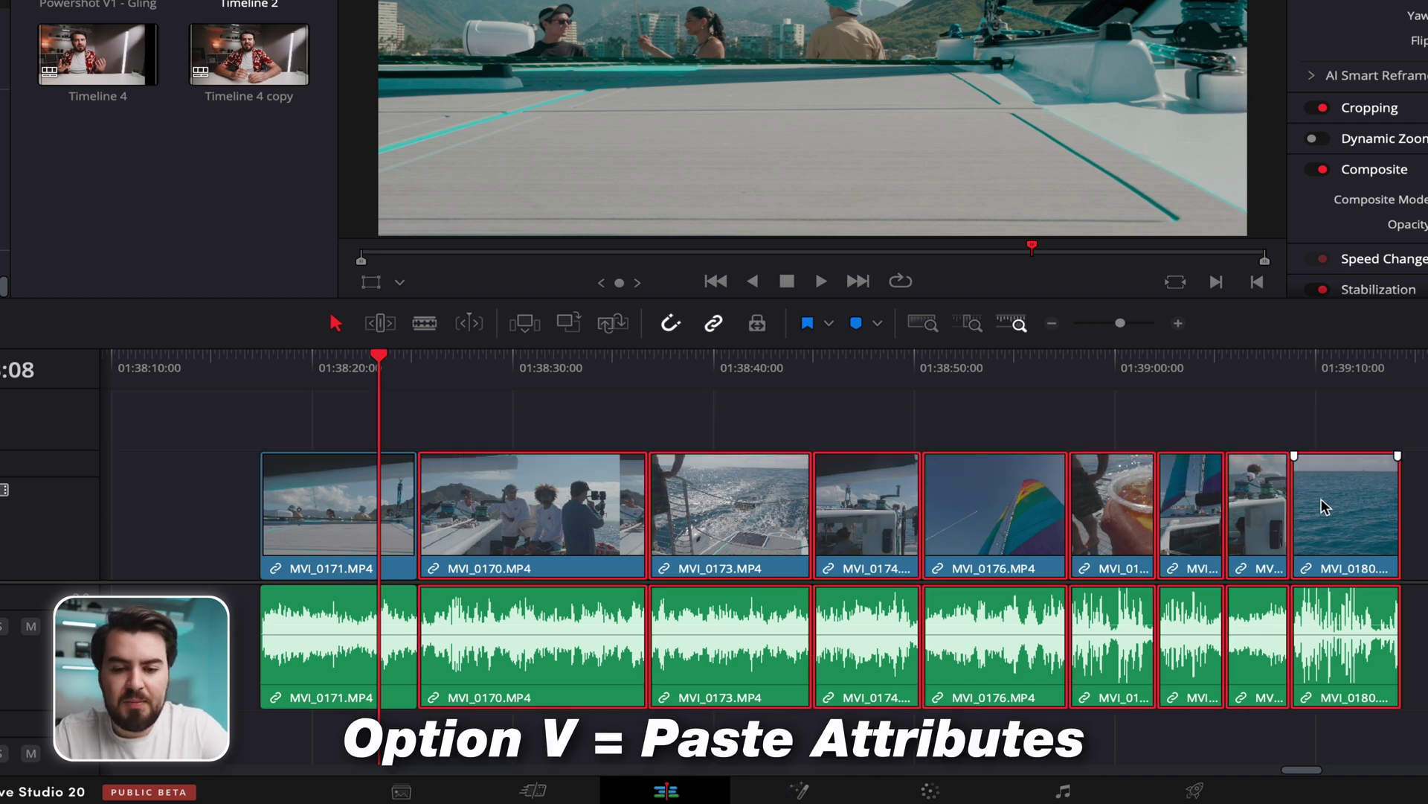
pyautogui.hotkey('alt', 'v')
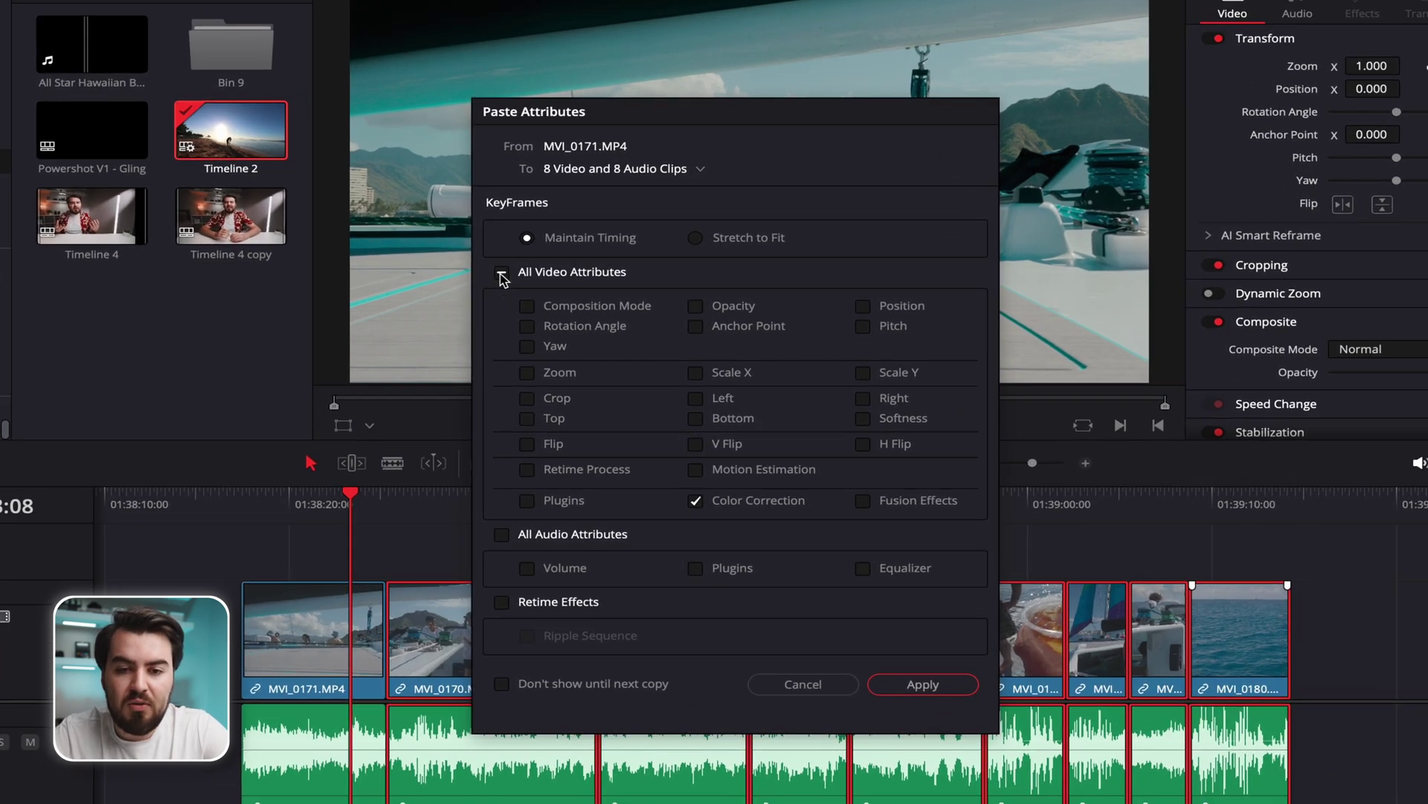
# - Tick All Video Attributes and apply MVI_0171's grade to the eight selected clips
pyautogui.click(502, 274)
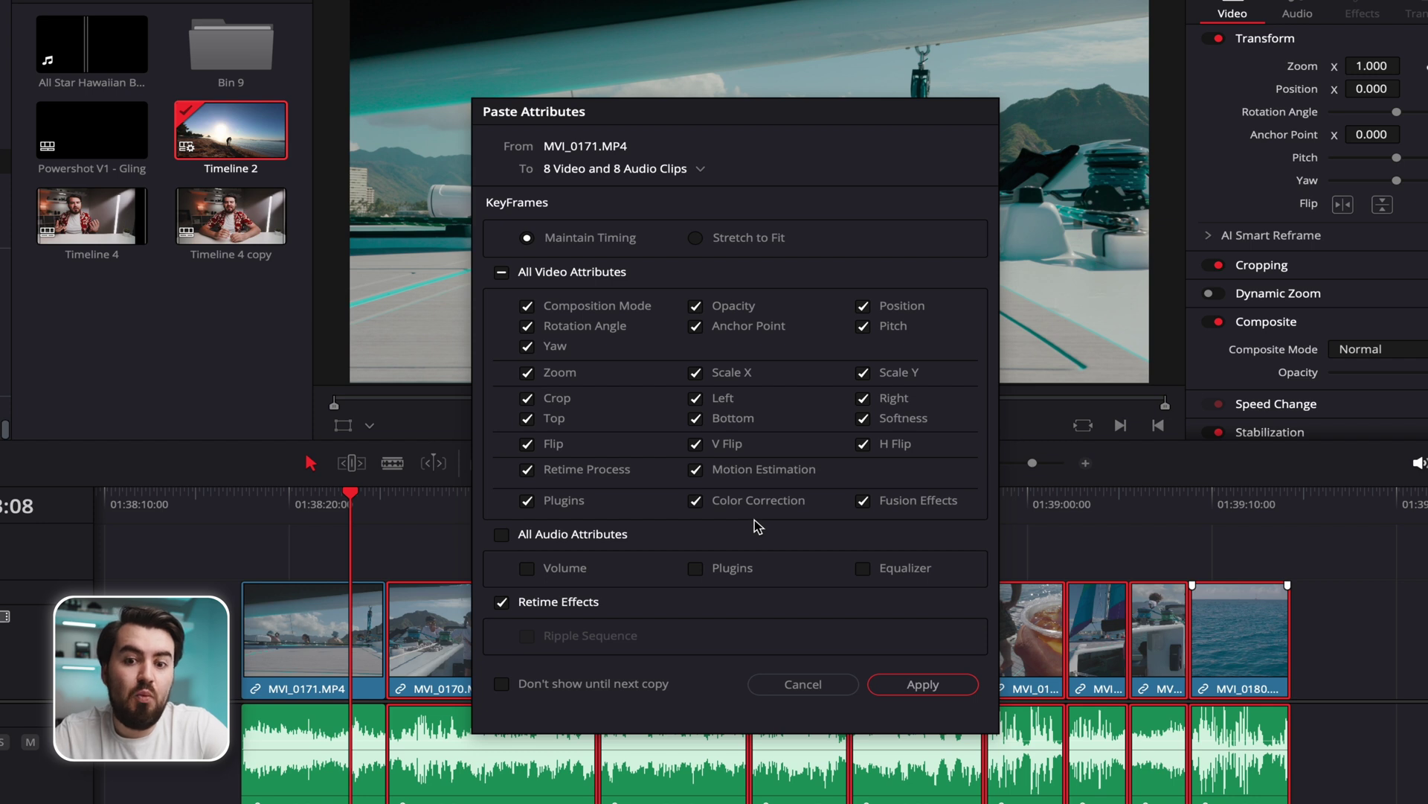
pyautogui.click(953, 697)
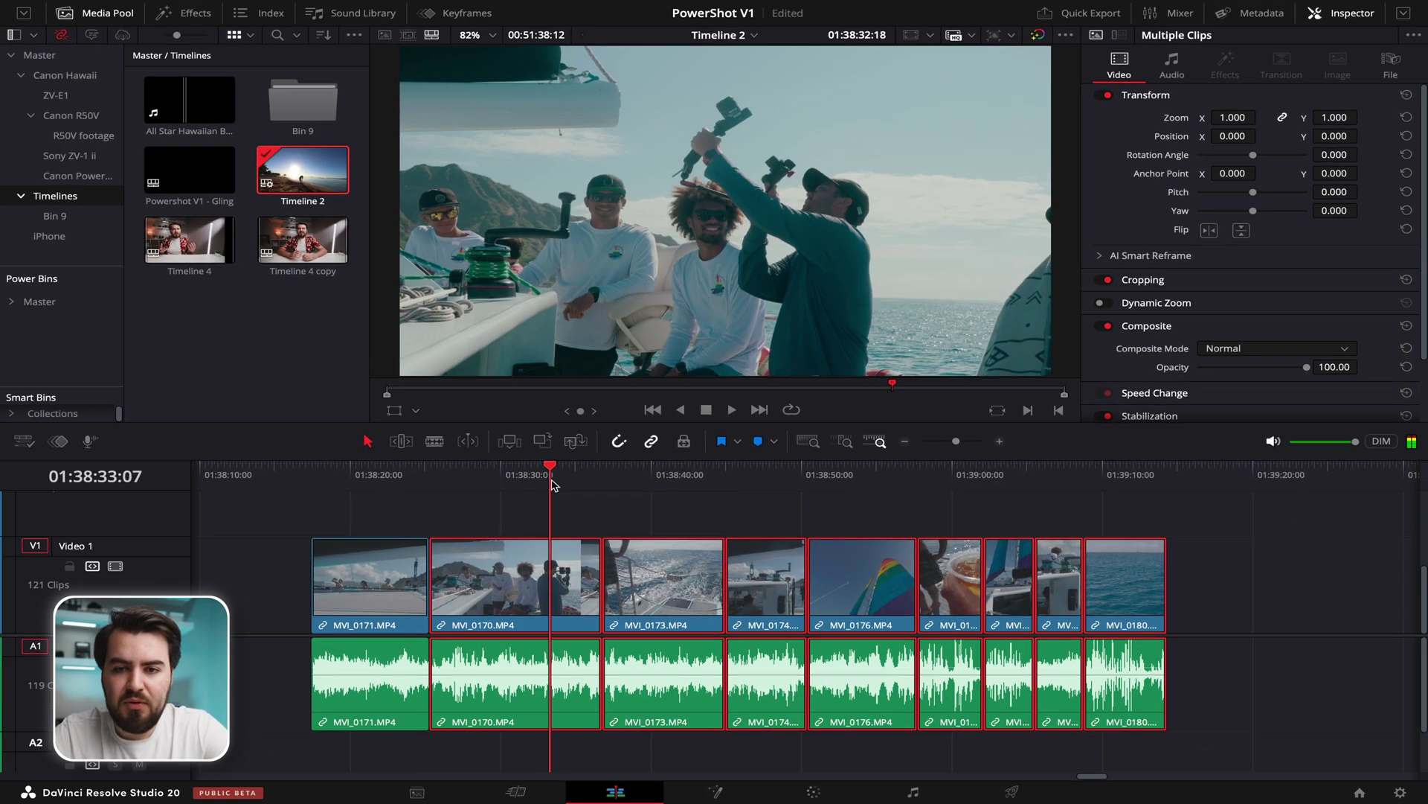
# - Scrub across the newly graded boat clips on Timeline 2
pyautogui.moveTo(552, 485); pyautogui.dragTo(999, 495)
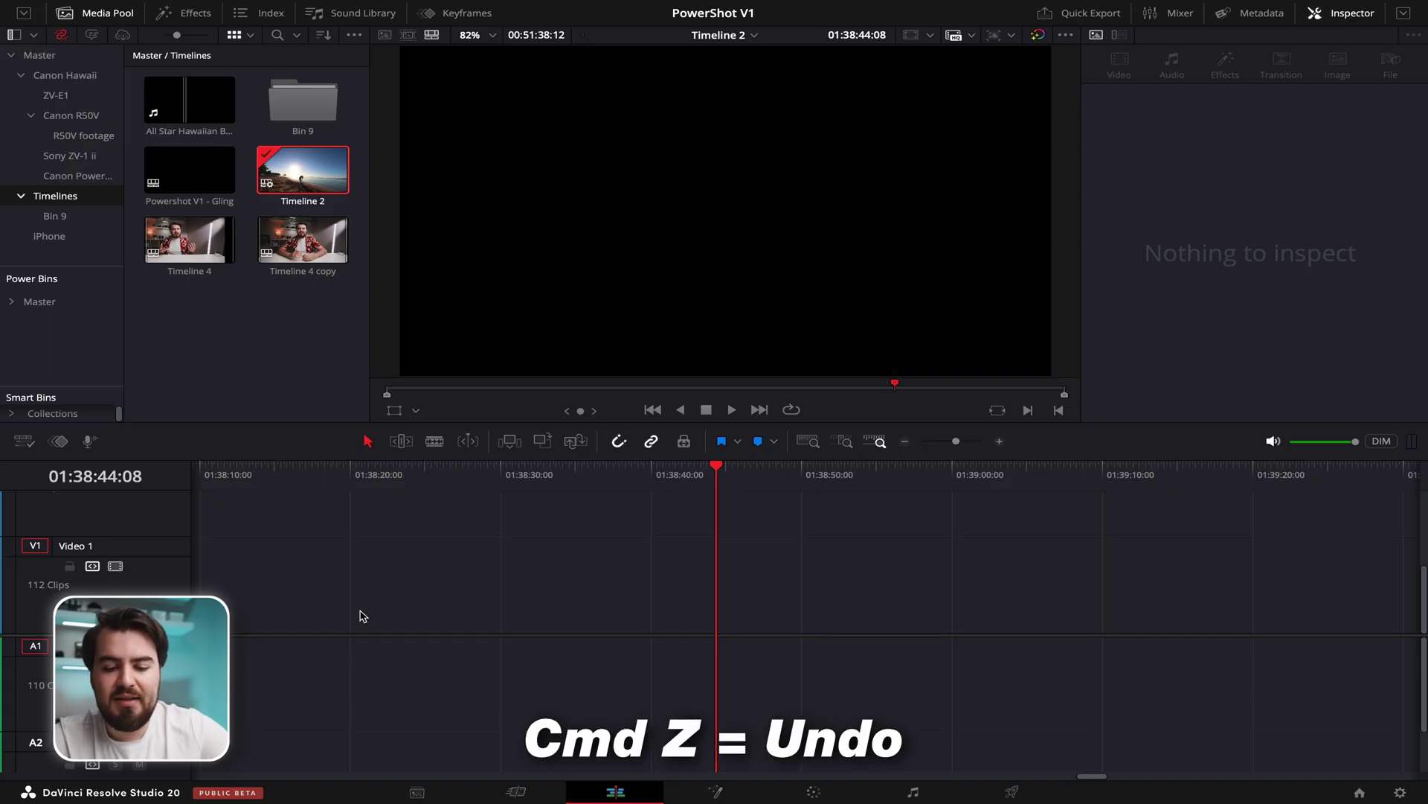
# - Undo the deletion, redo it, then undo again so all 121 clips return
pyautogui.press('super+z')
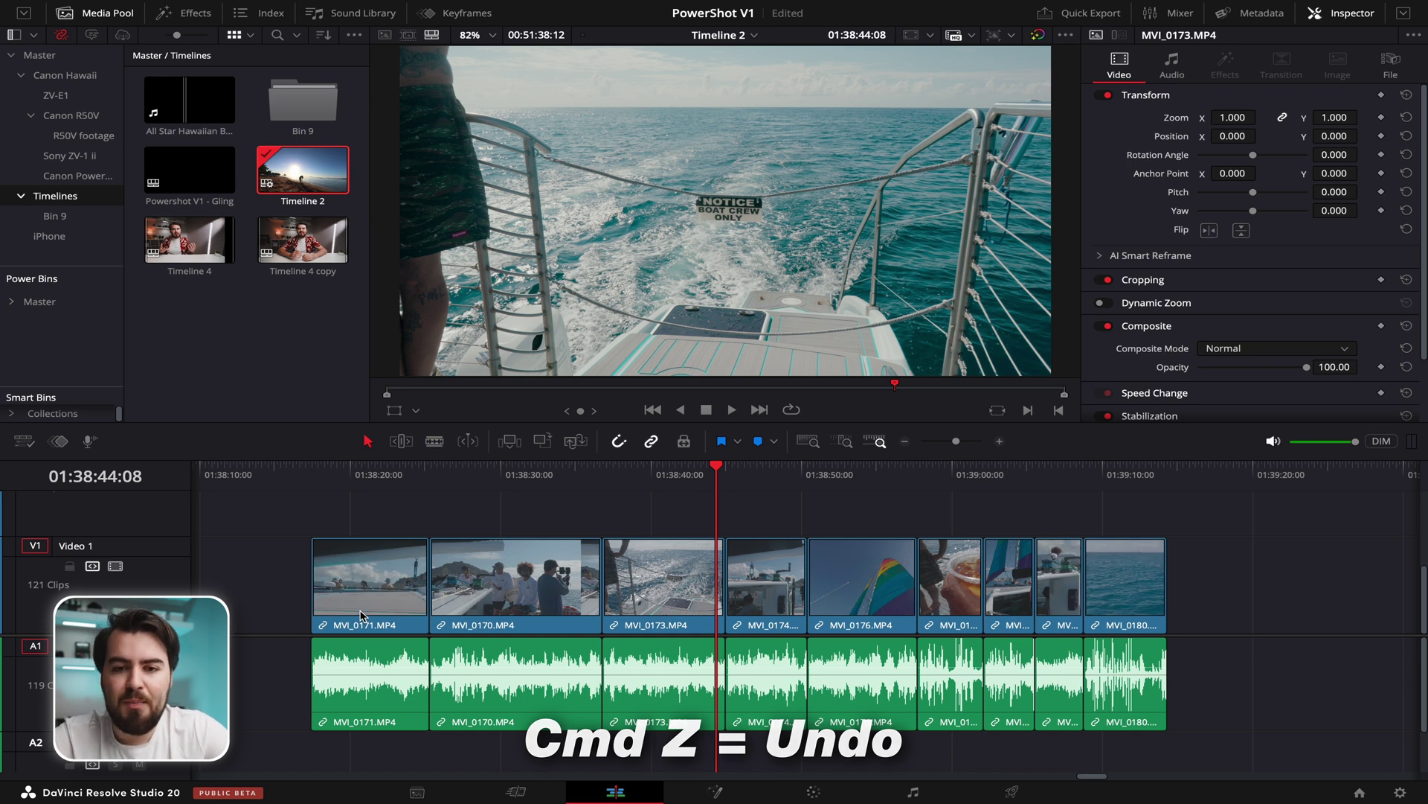
pyautogui.moveTo(360, 482); pyautogui.dragTo(544, 497)
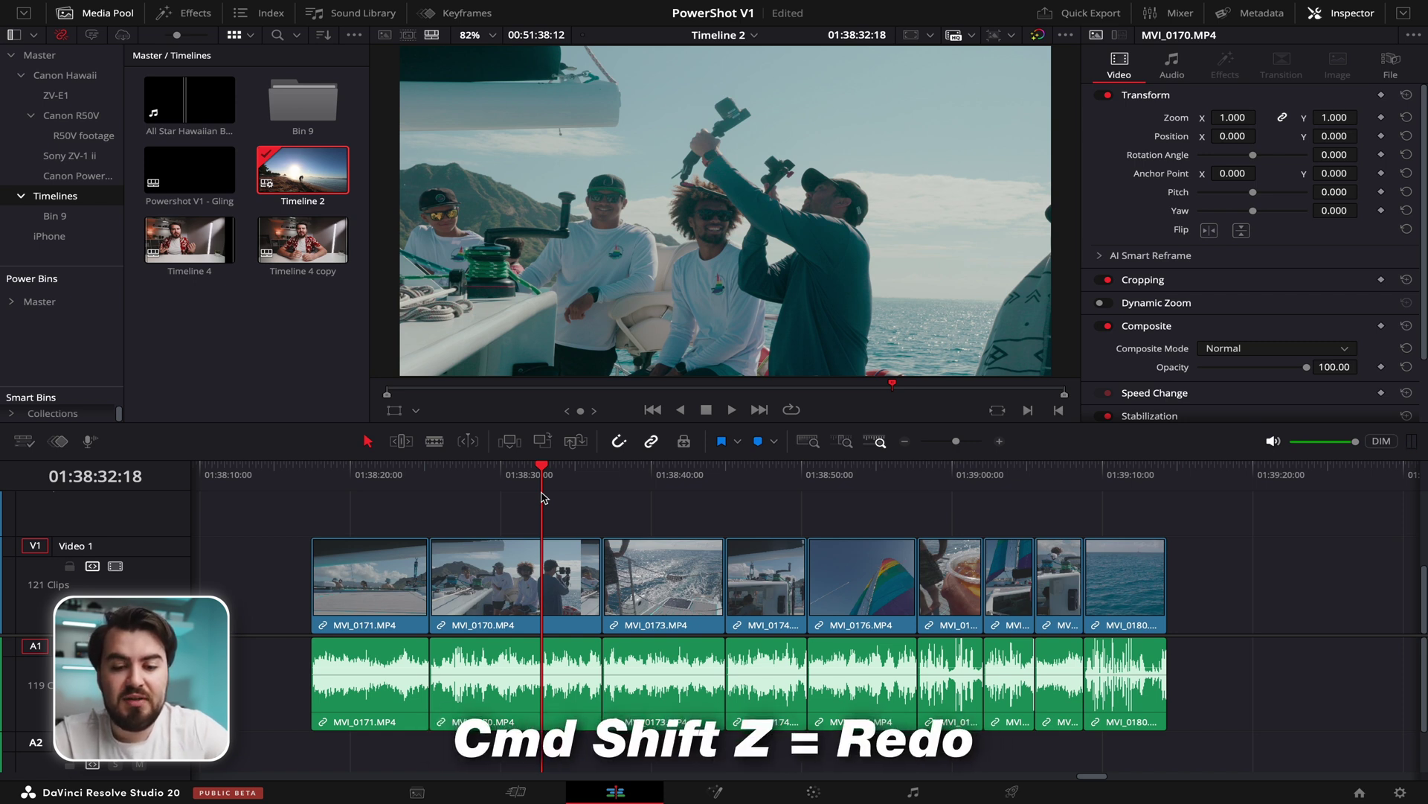
pyautogui.press('super+shift+z')
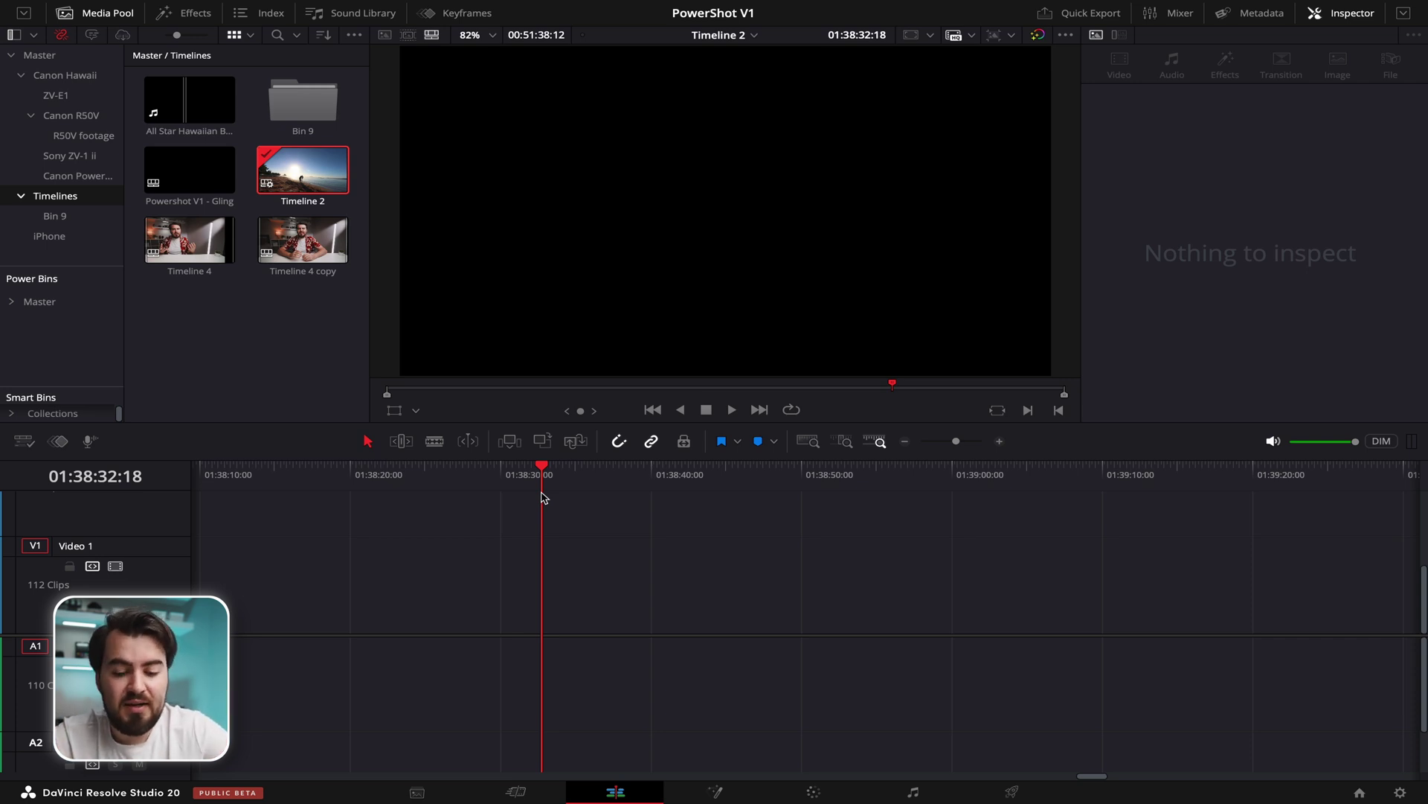
pyautogui.press('super+z')
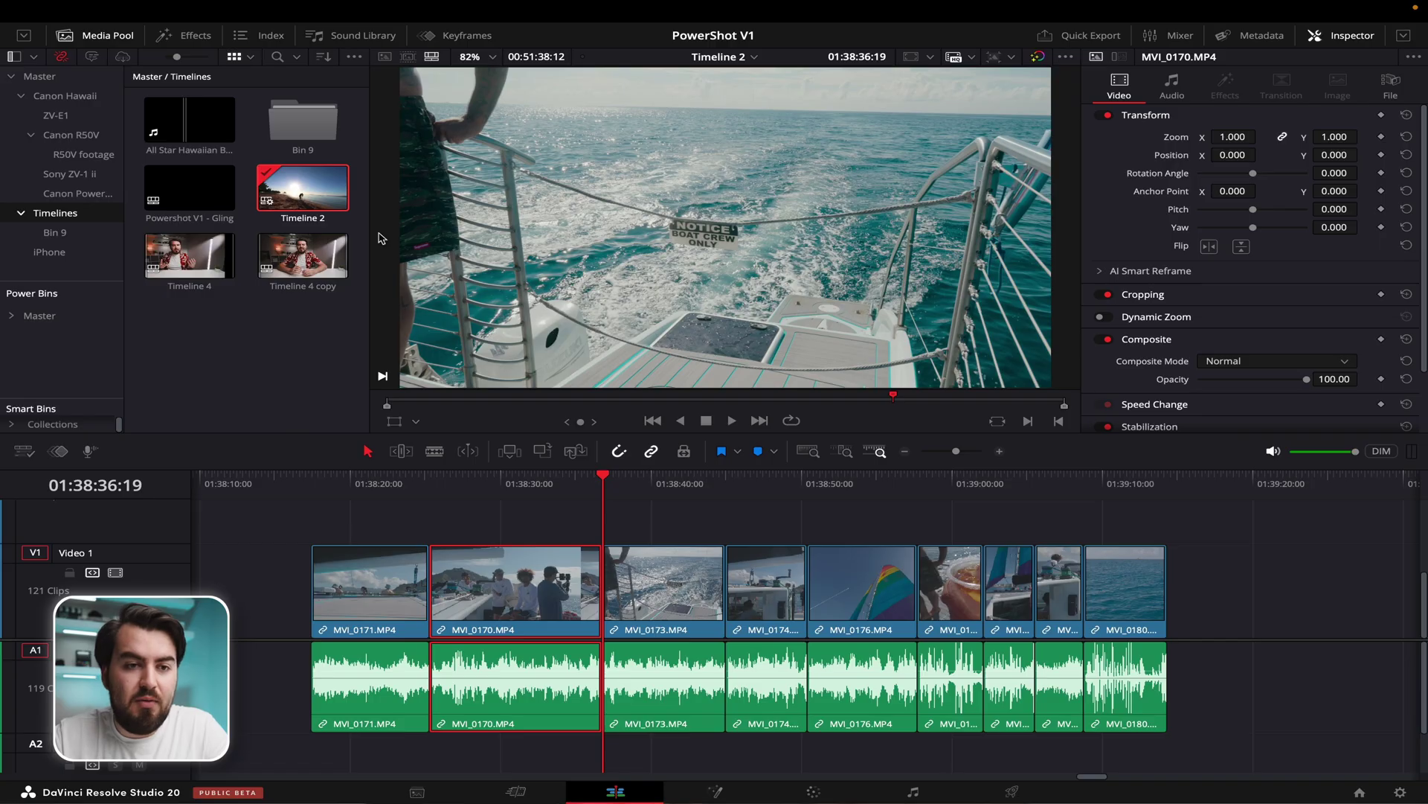
# - Open Keyboard Customization from the DaVinci Resolve menu
pyautogui.moveTo(55, 2)
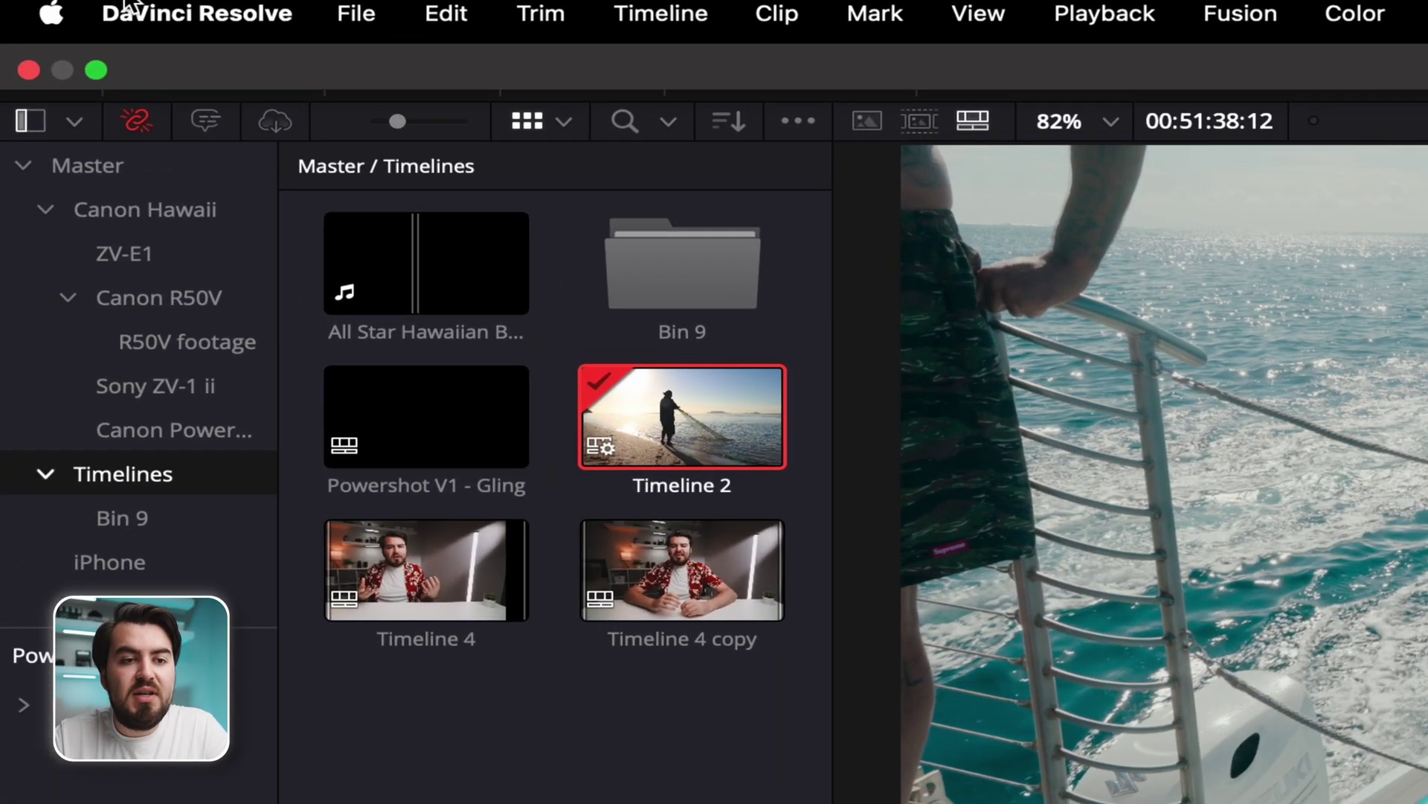
pyautogui.click(170, 16)
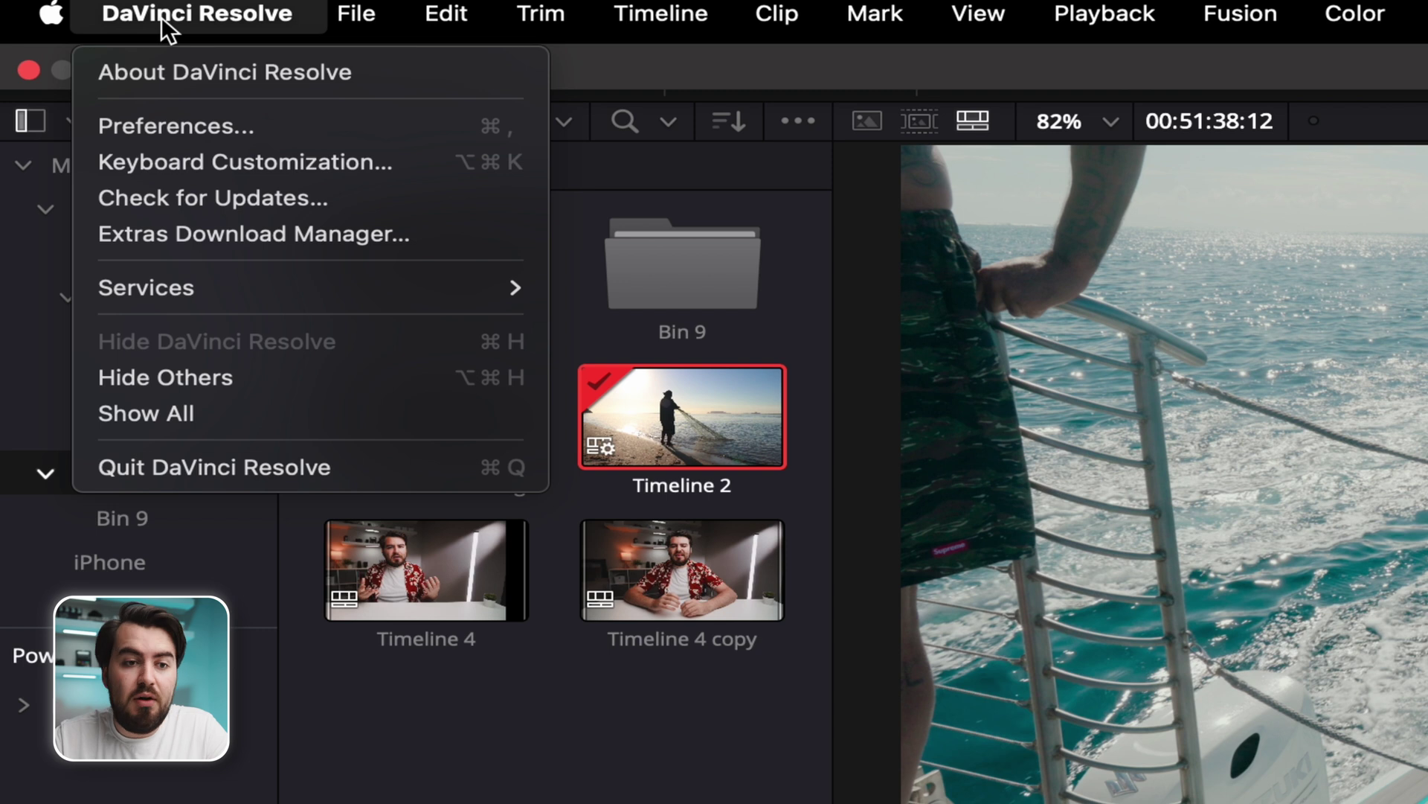
pyautogui.click(250, 163)
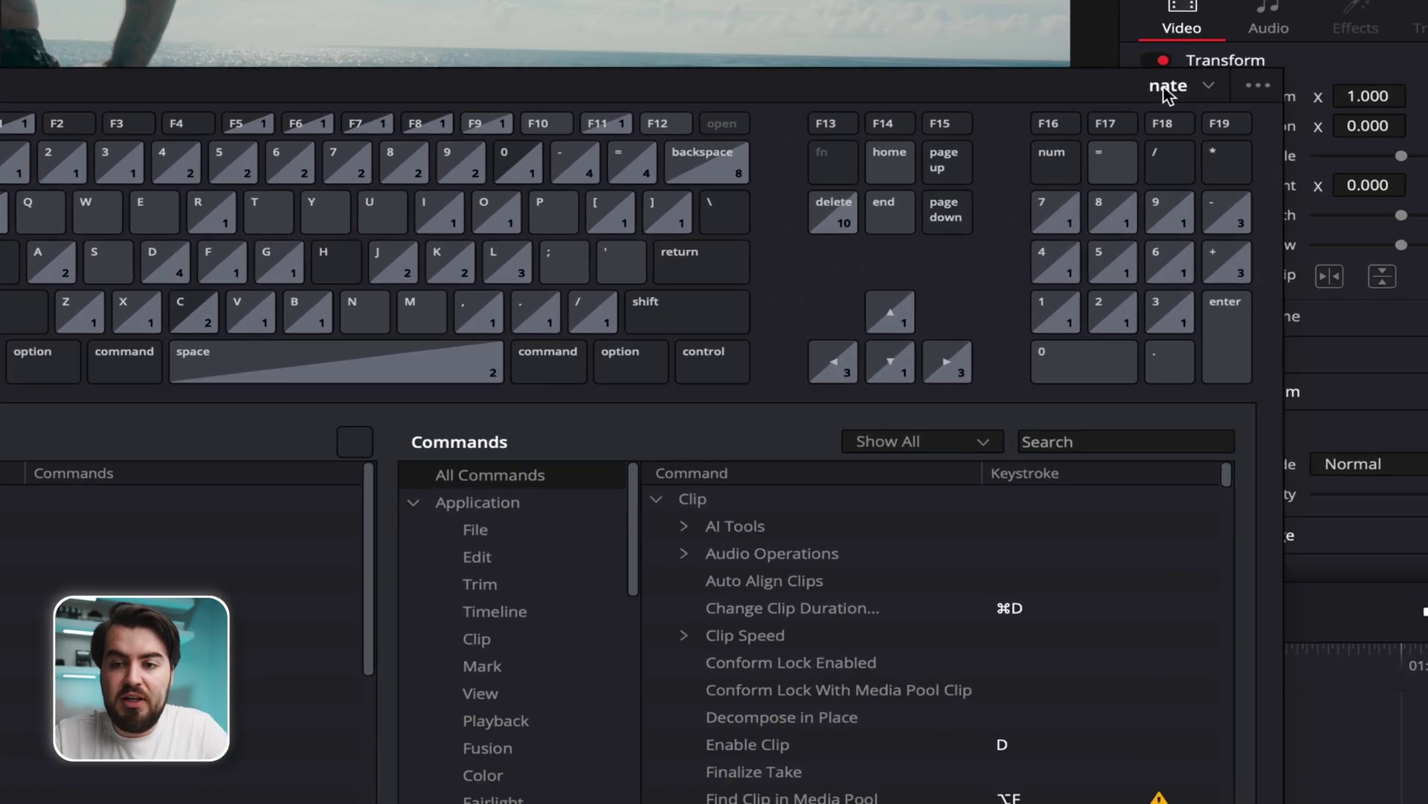
pyautogui.click(1253, 83)
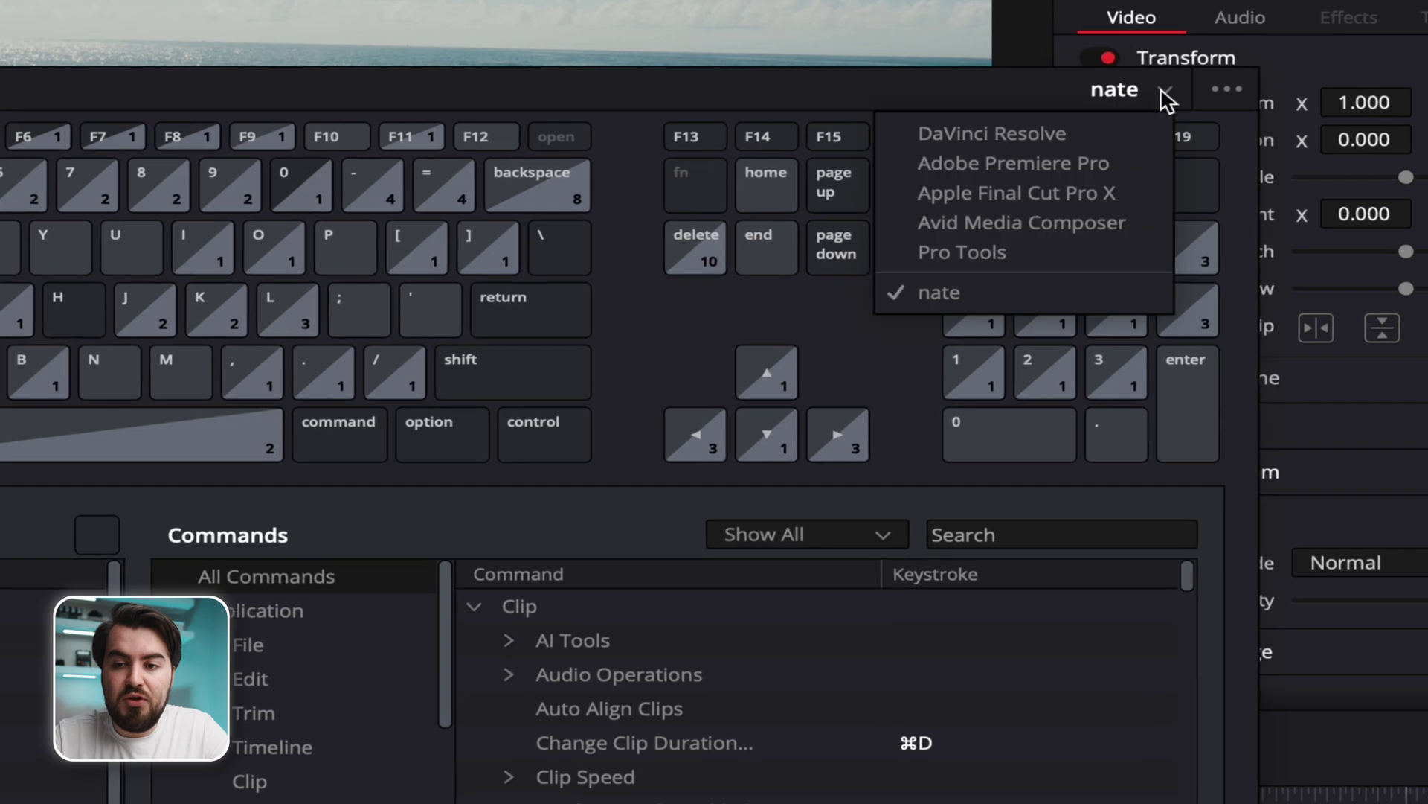
pyautogui.click(1072, 139)
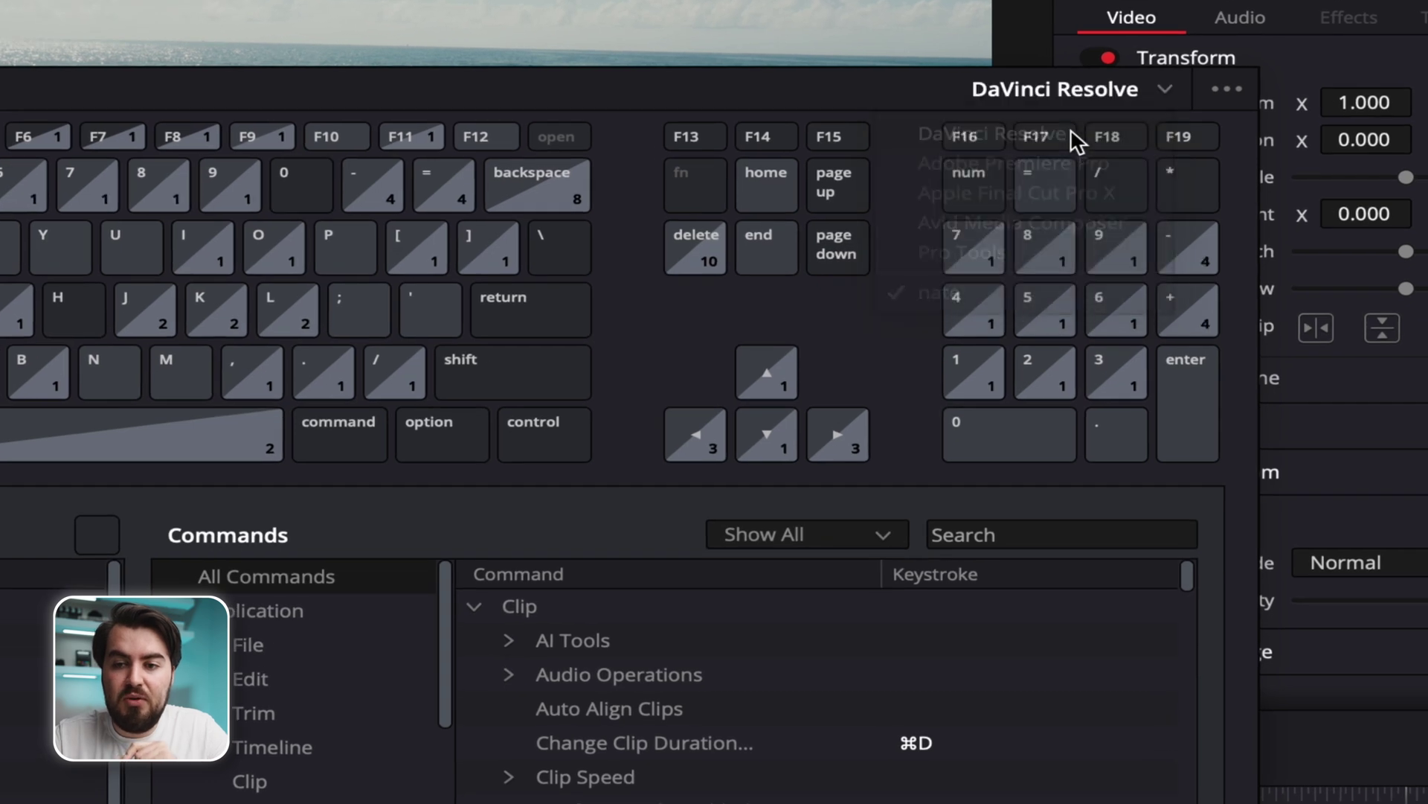
pyautogui.click(1162, 92)
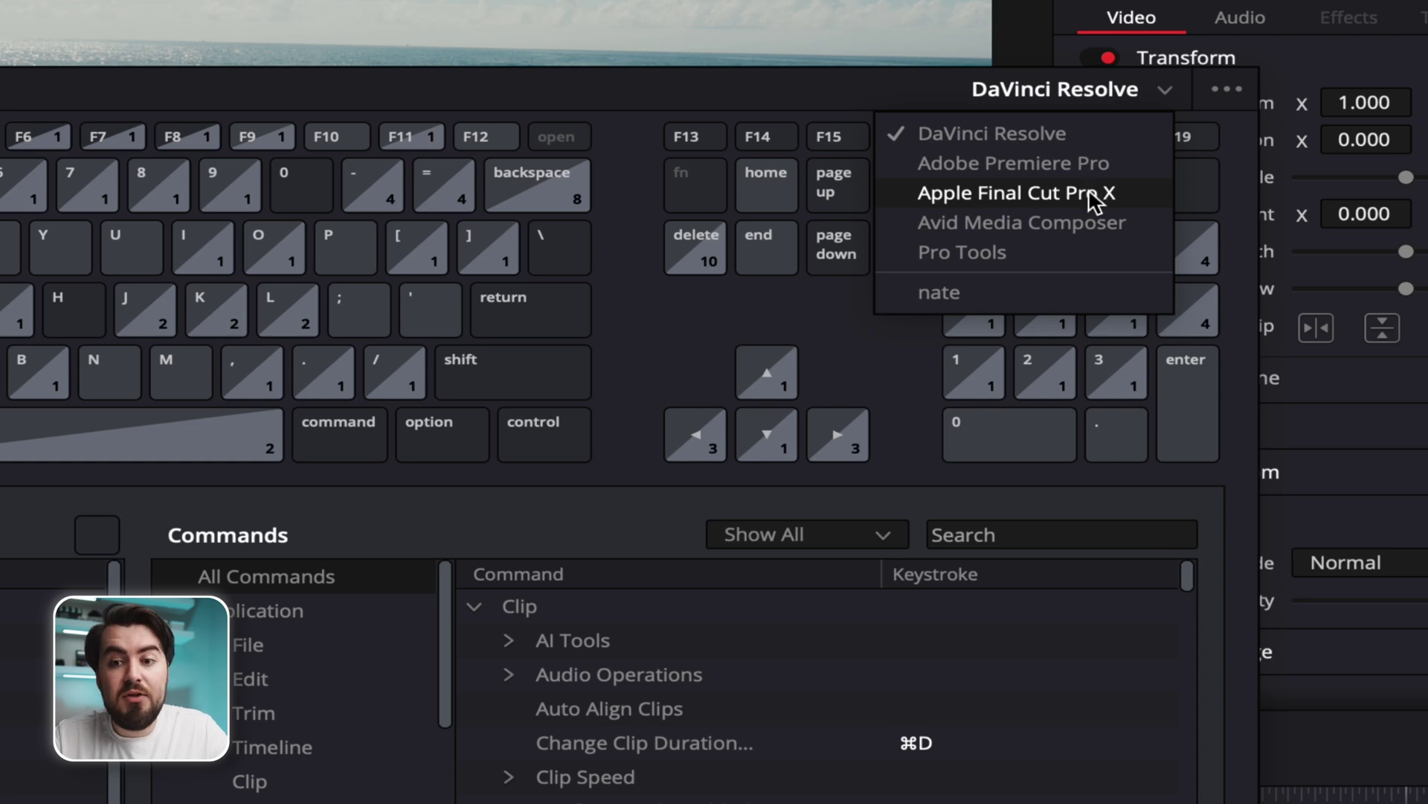
pyautogui.click(1030, 297)
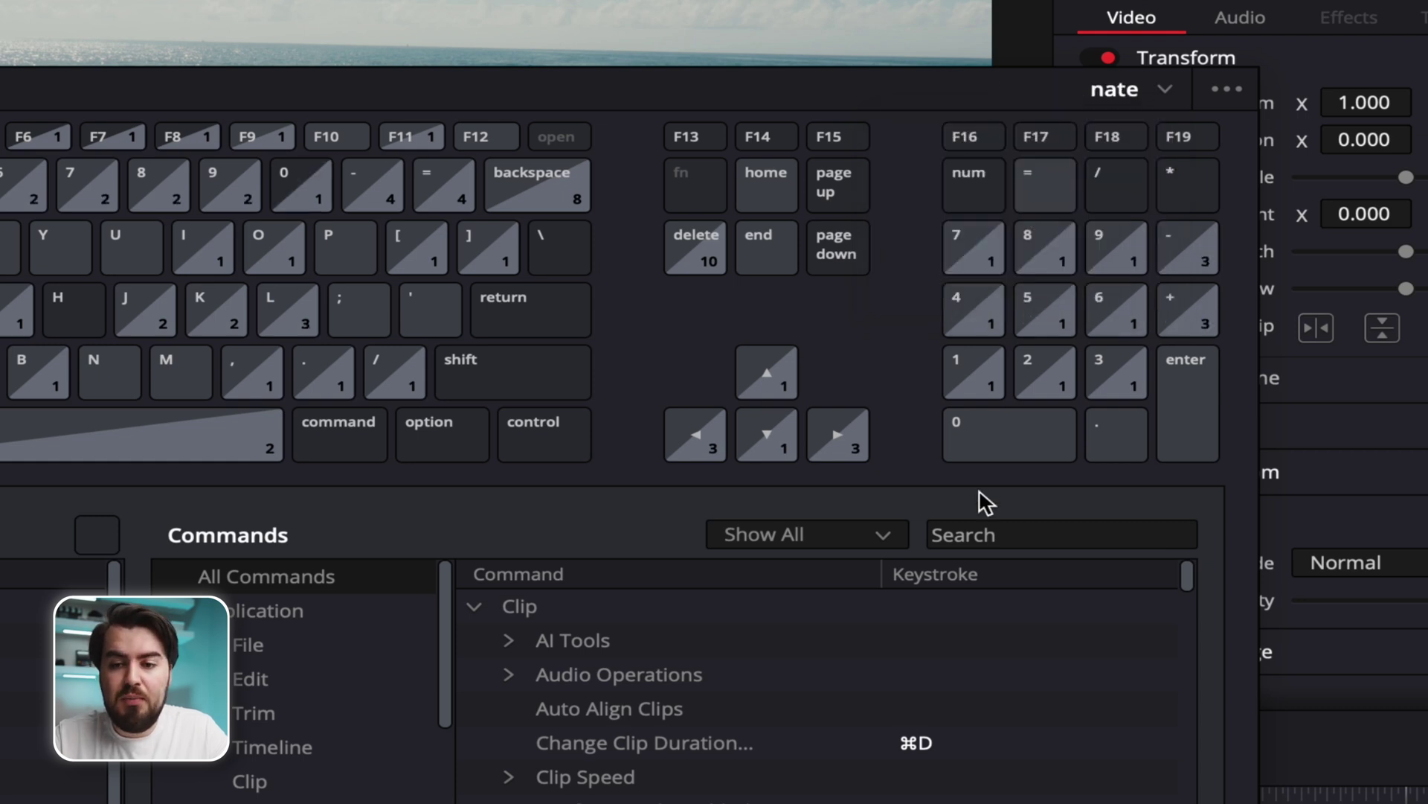
pyautogui.click(999, 539)
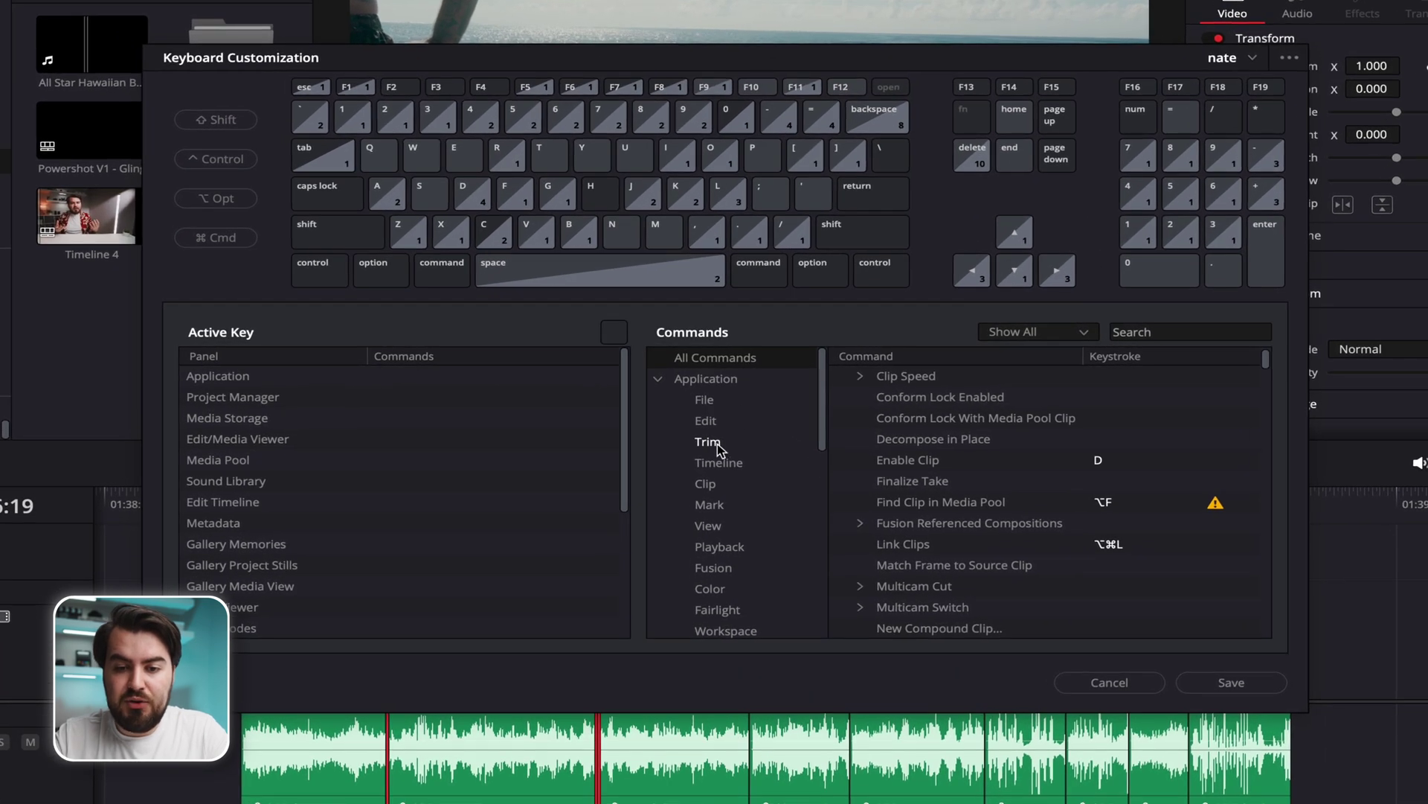
# - List the Trim commands to find W bound to Dynamic Trim Mode
pyautogui.click(708, 442)
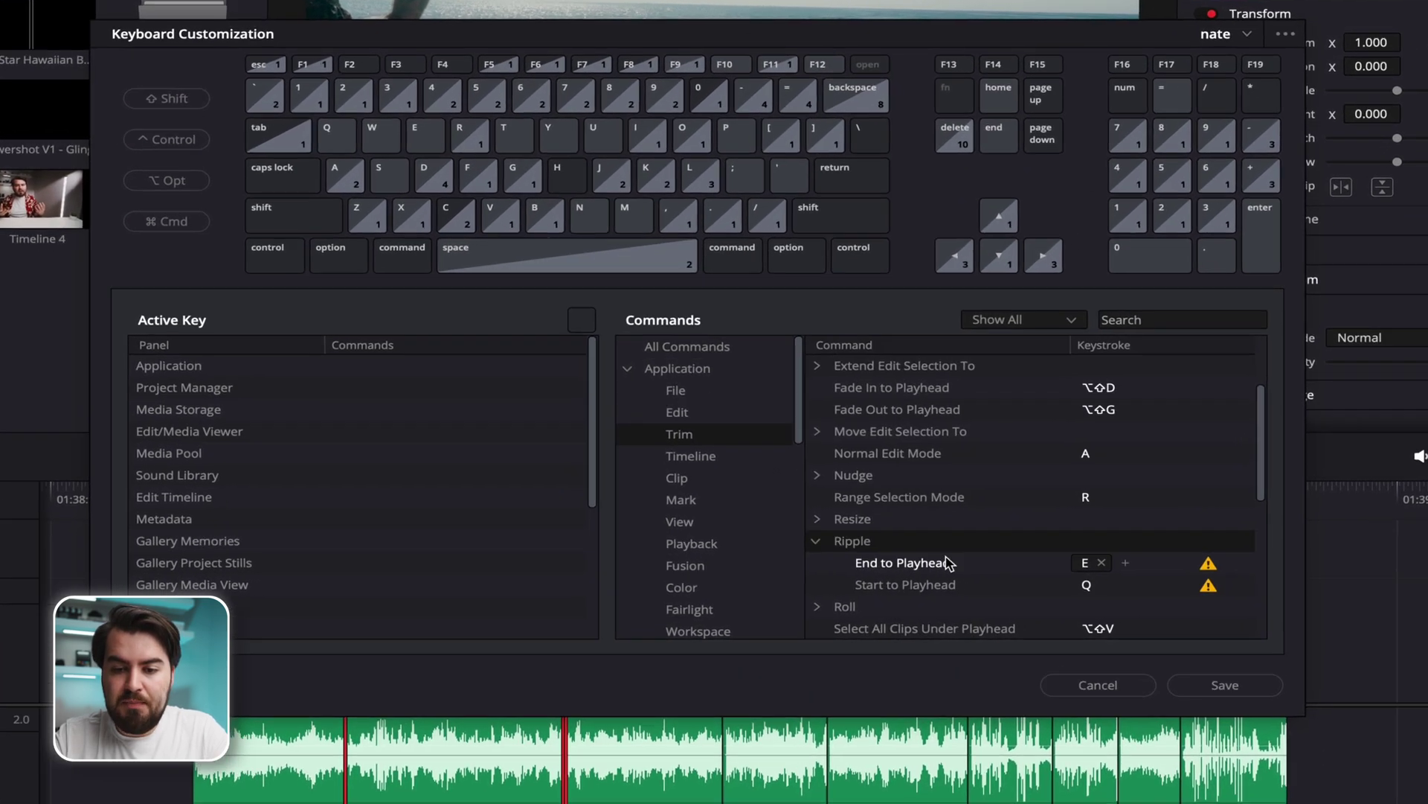
pyautogui.scroll(-2, 922, 566)
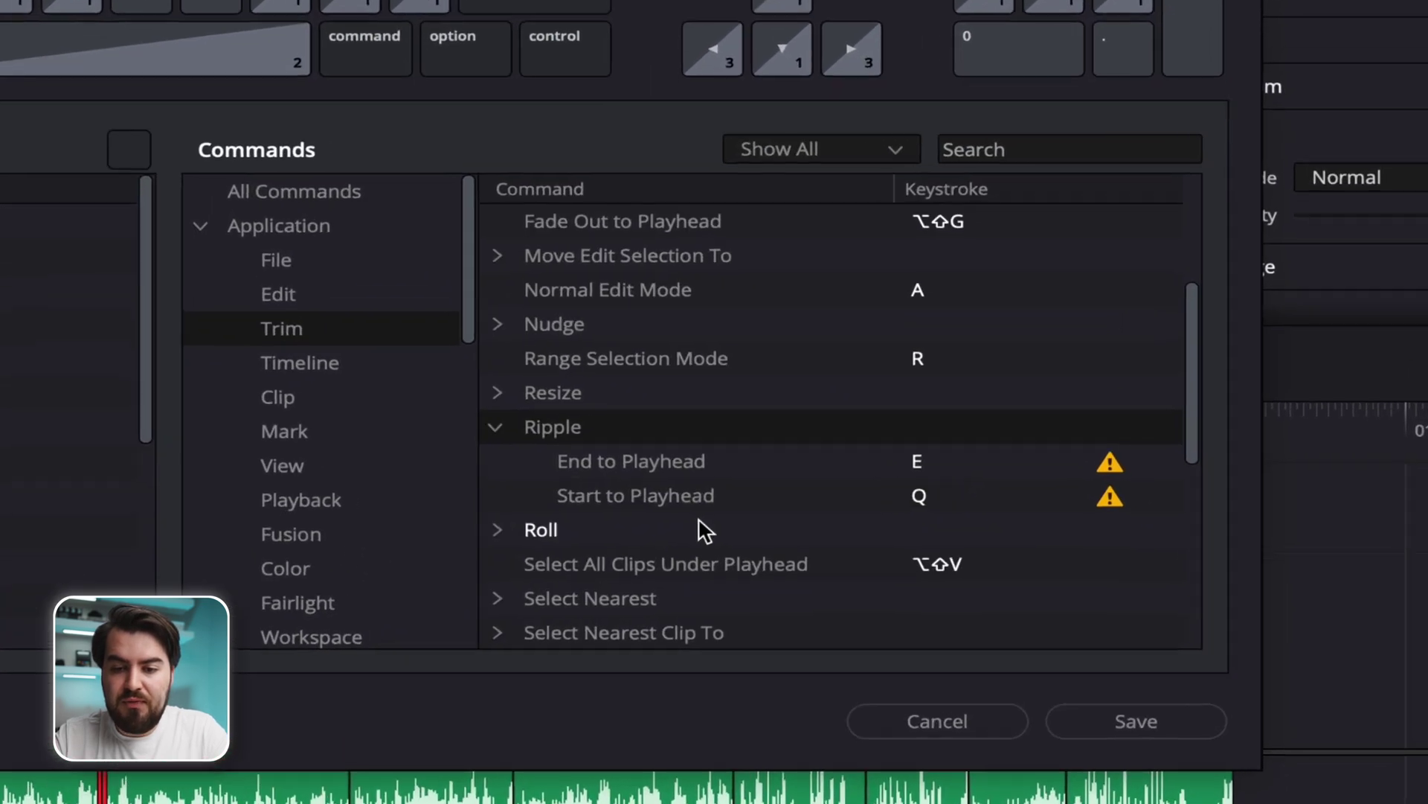
pyautogui.moveTo(1025, 546)
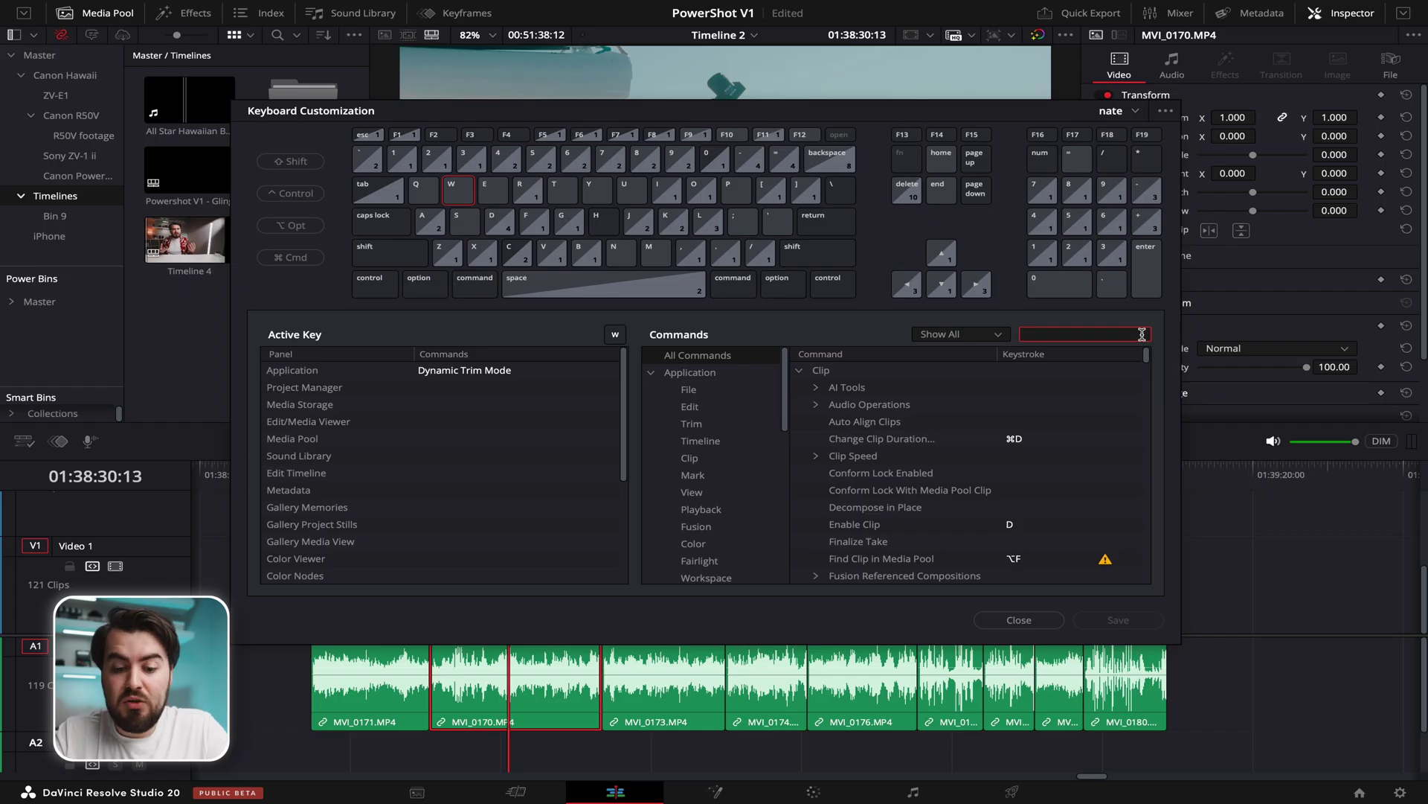
# - Assign W to Razor, overriding Dynamic Trim Mode, then clear the search and close
pyautogui.write('razor')
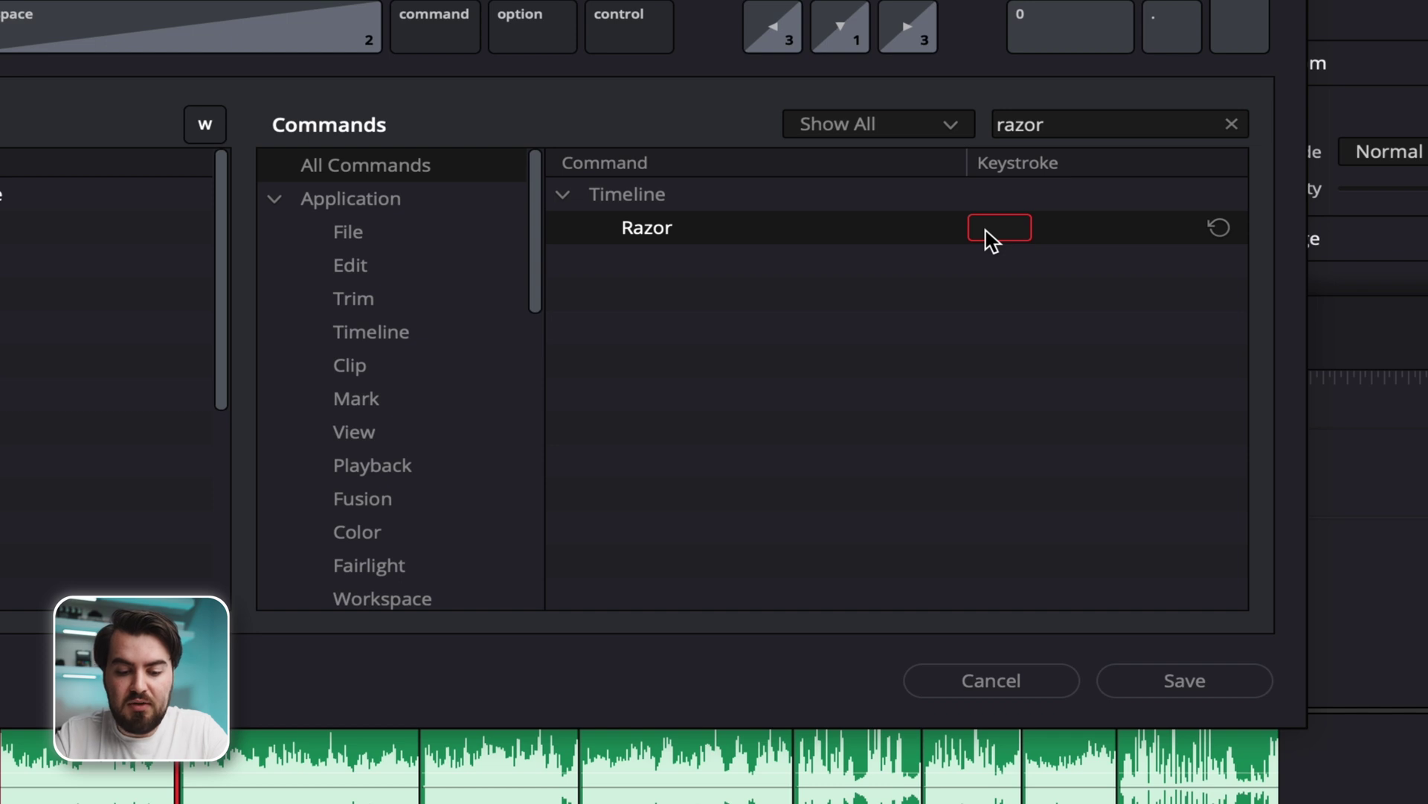
pyautogui.press('w')
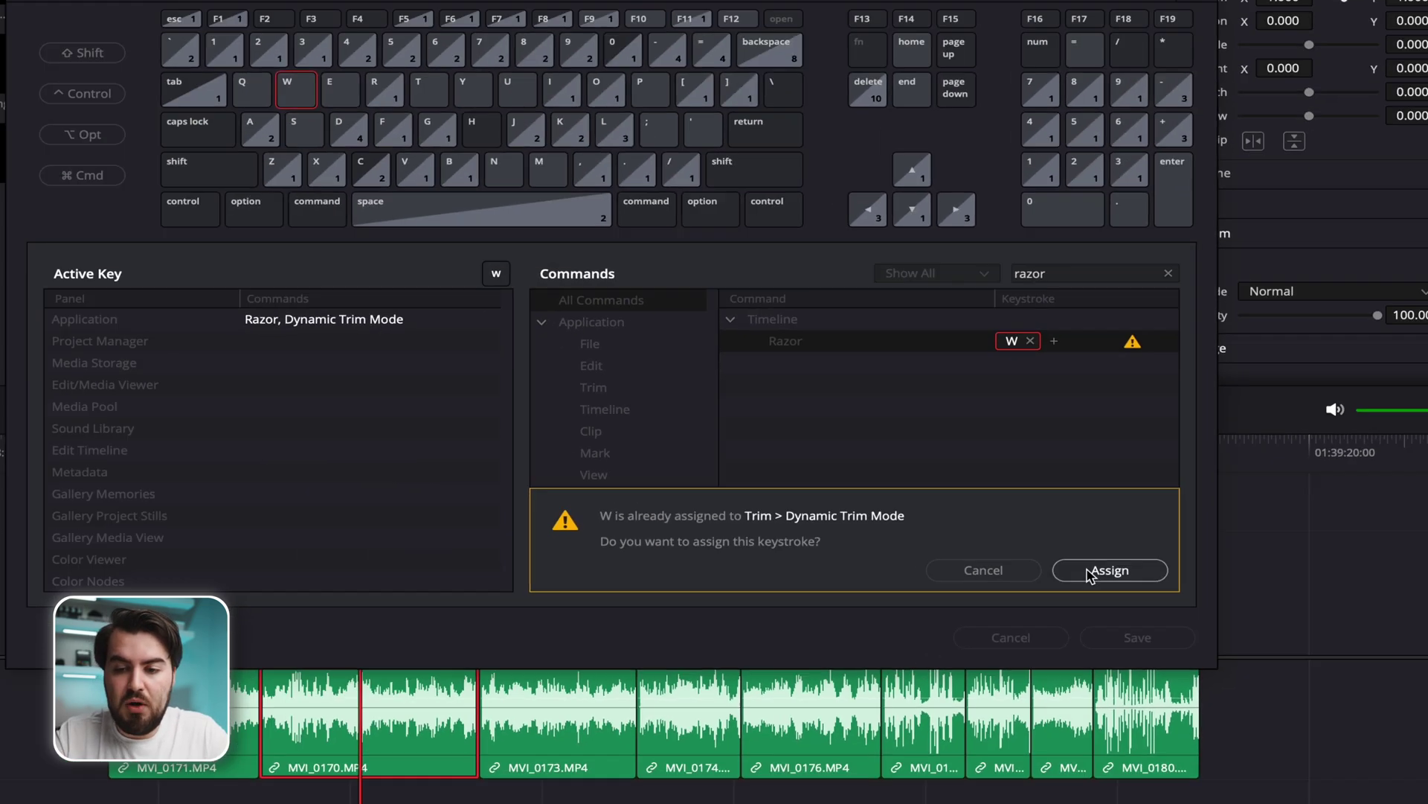
pyautogui.click(1116, 580)
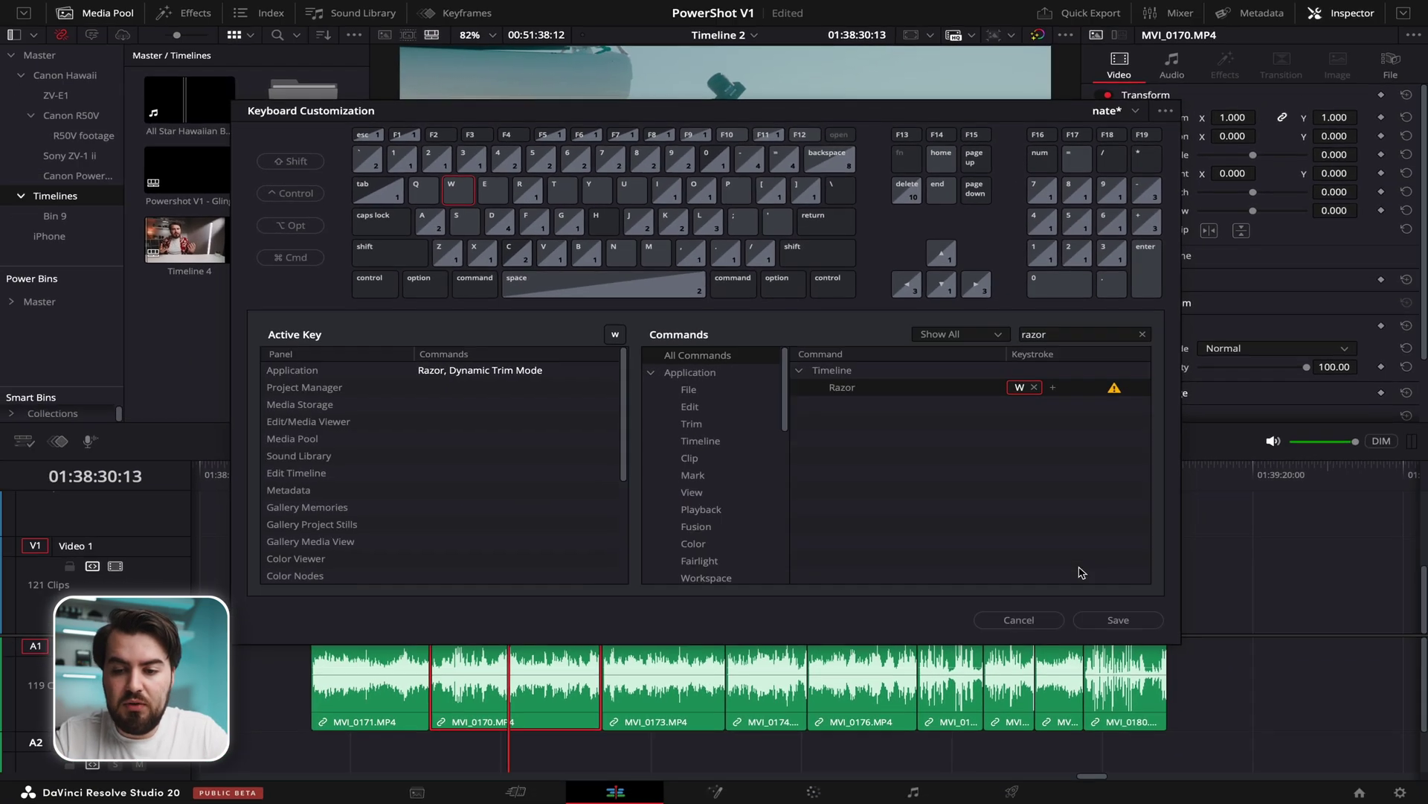
pyautogui.click(473, 376)
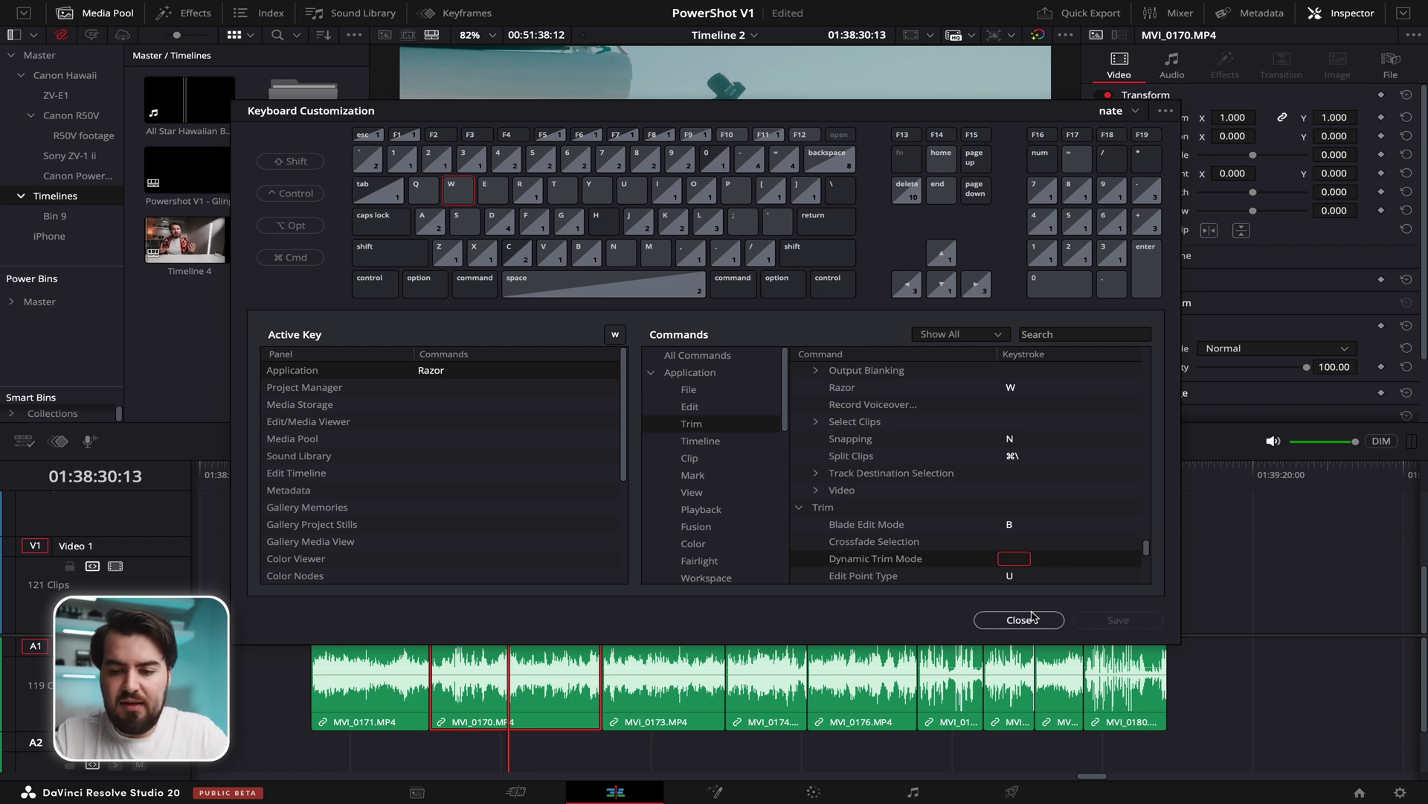
pyautogui.click(1020, 620)
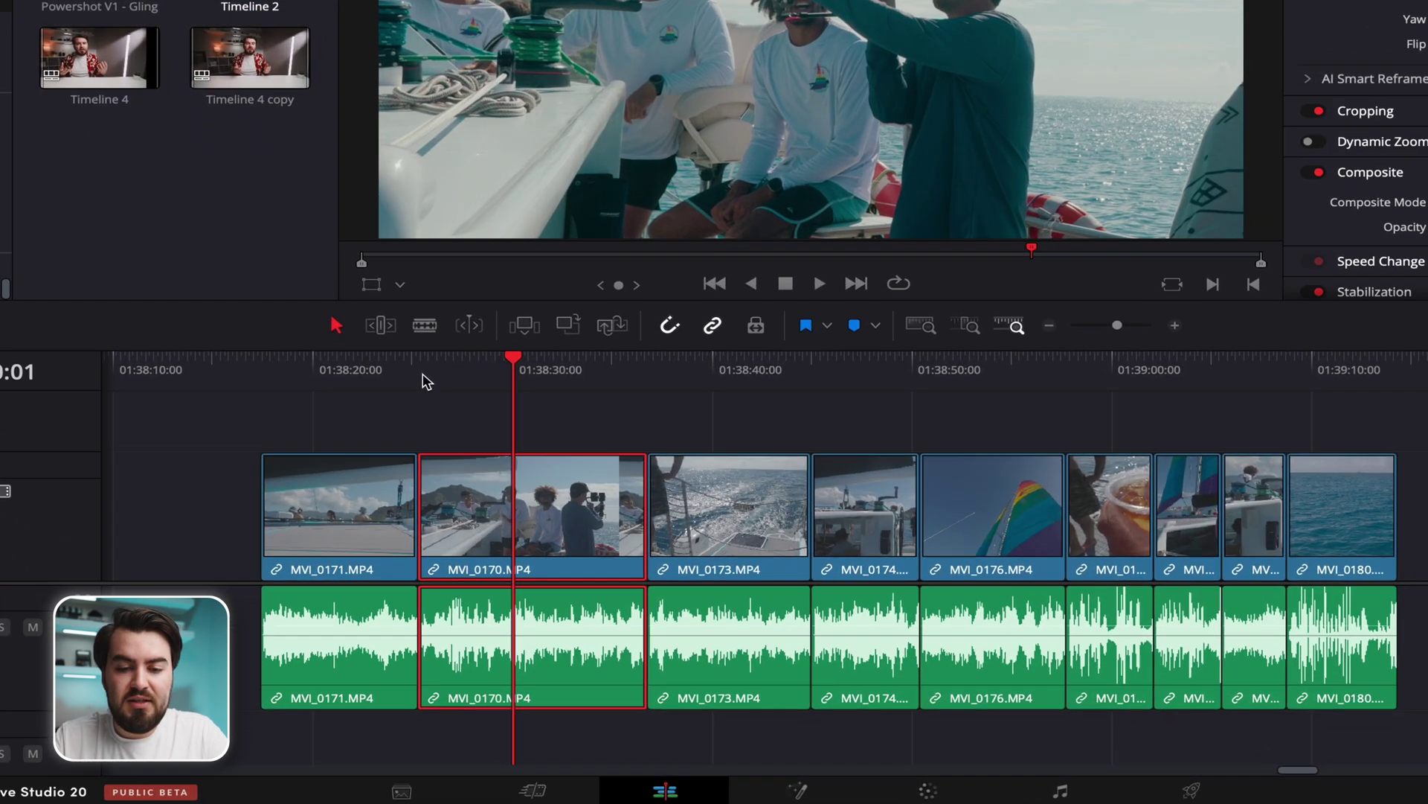
pyautogui.press('w')
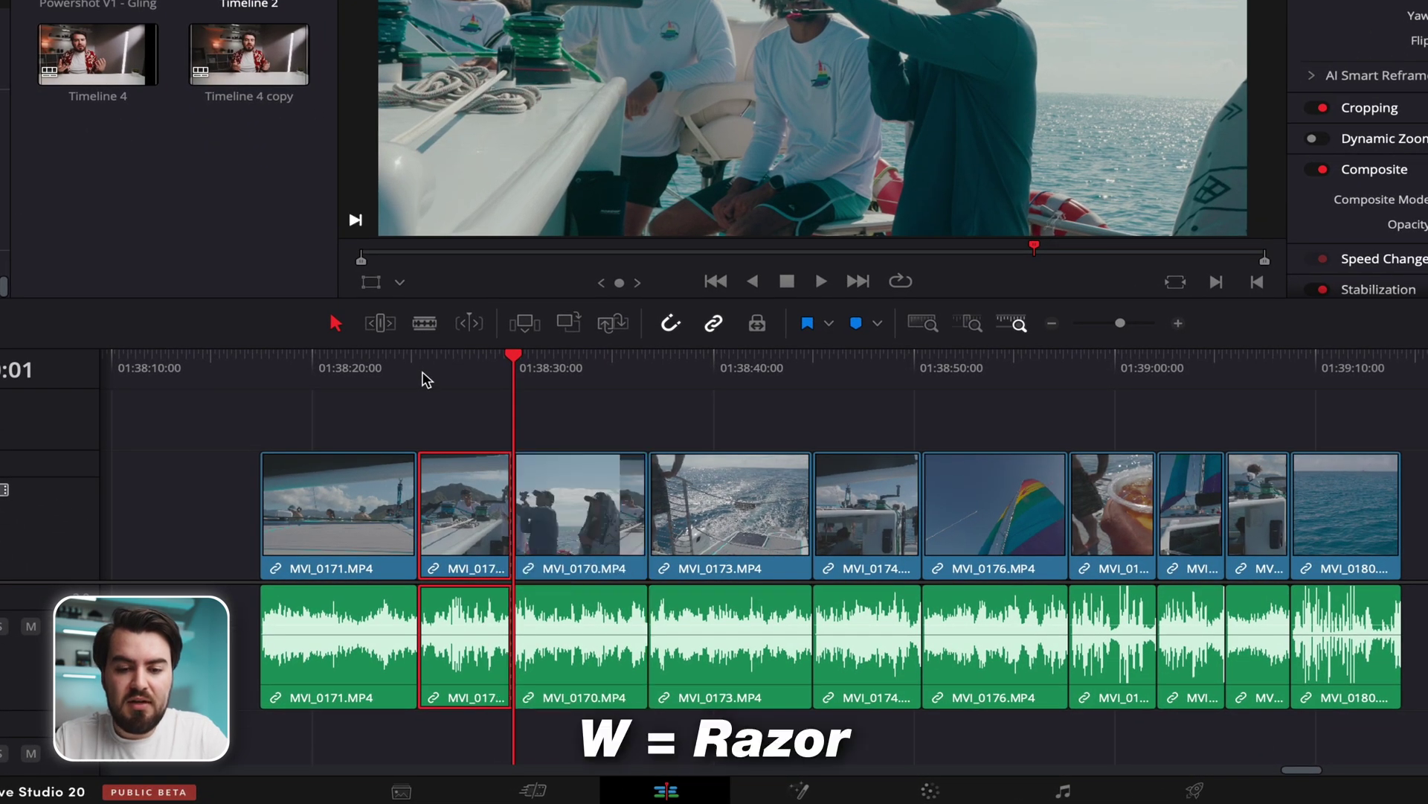
pyautogui.hotkey('ctrl', 'z')
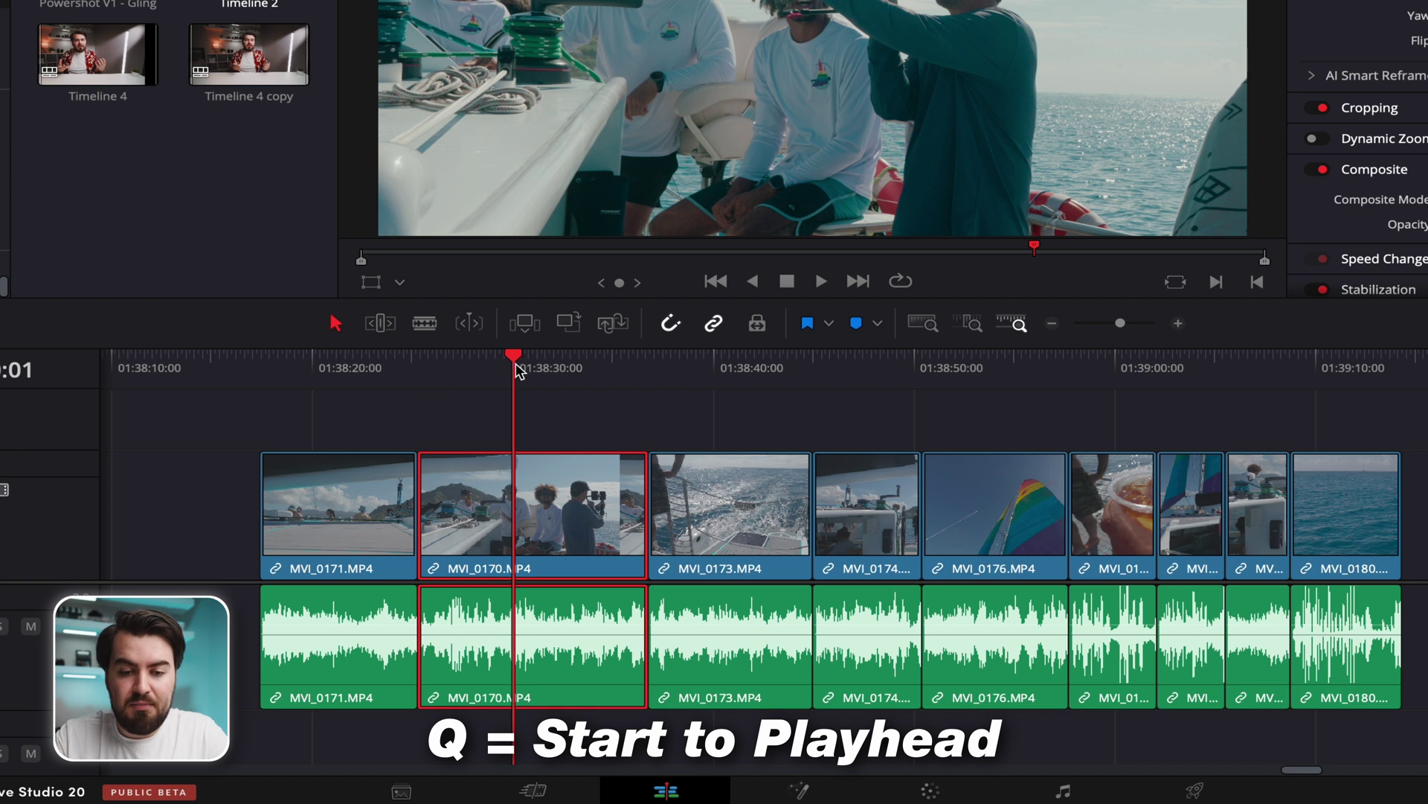
pyautogui.press('q')
pyautogui.hotkey('ctrl', 'z')
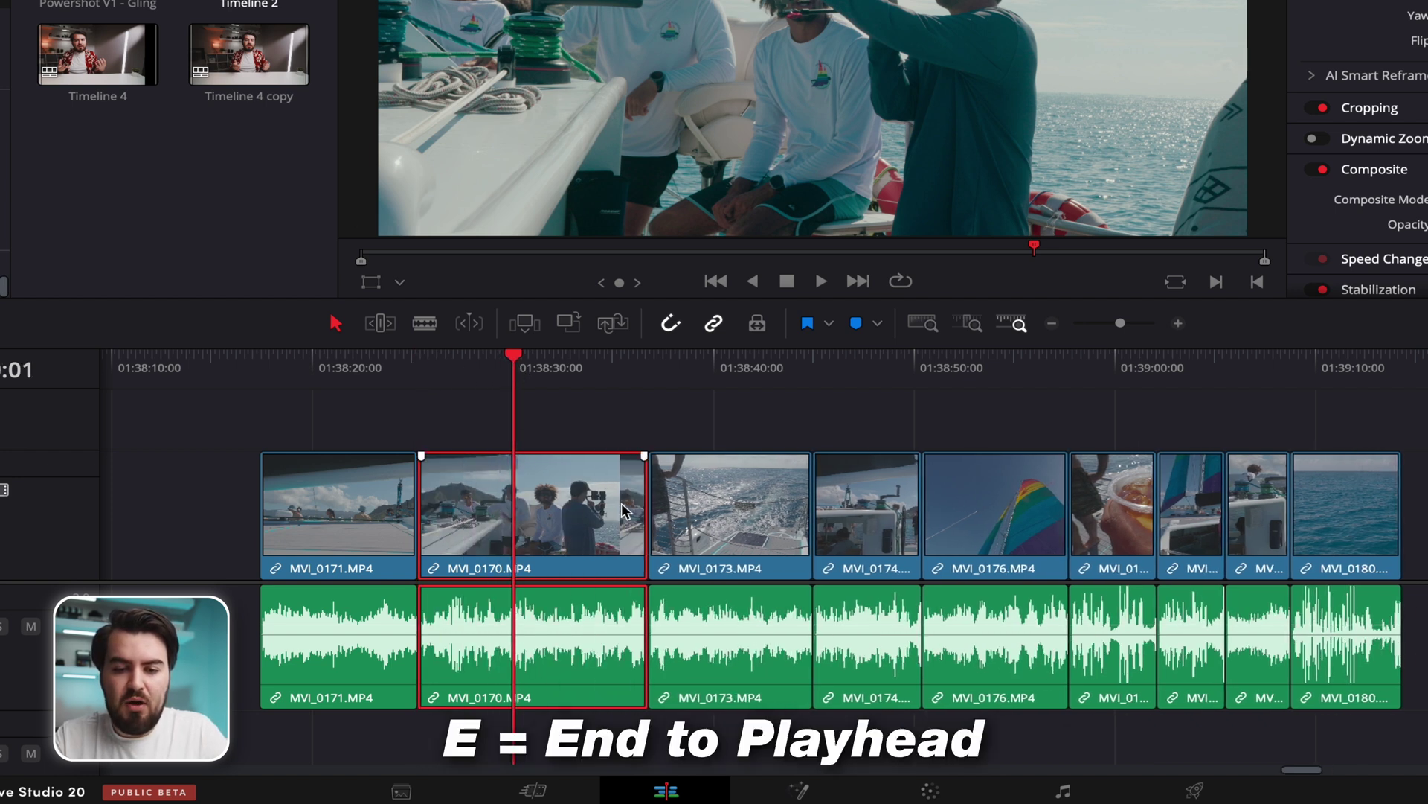
pyautogui.press('e')
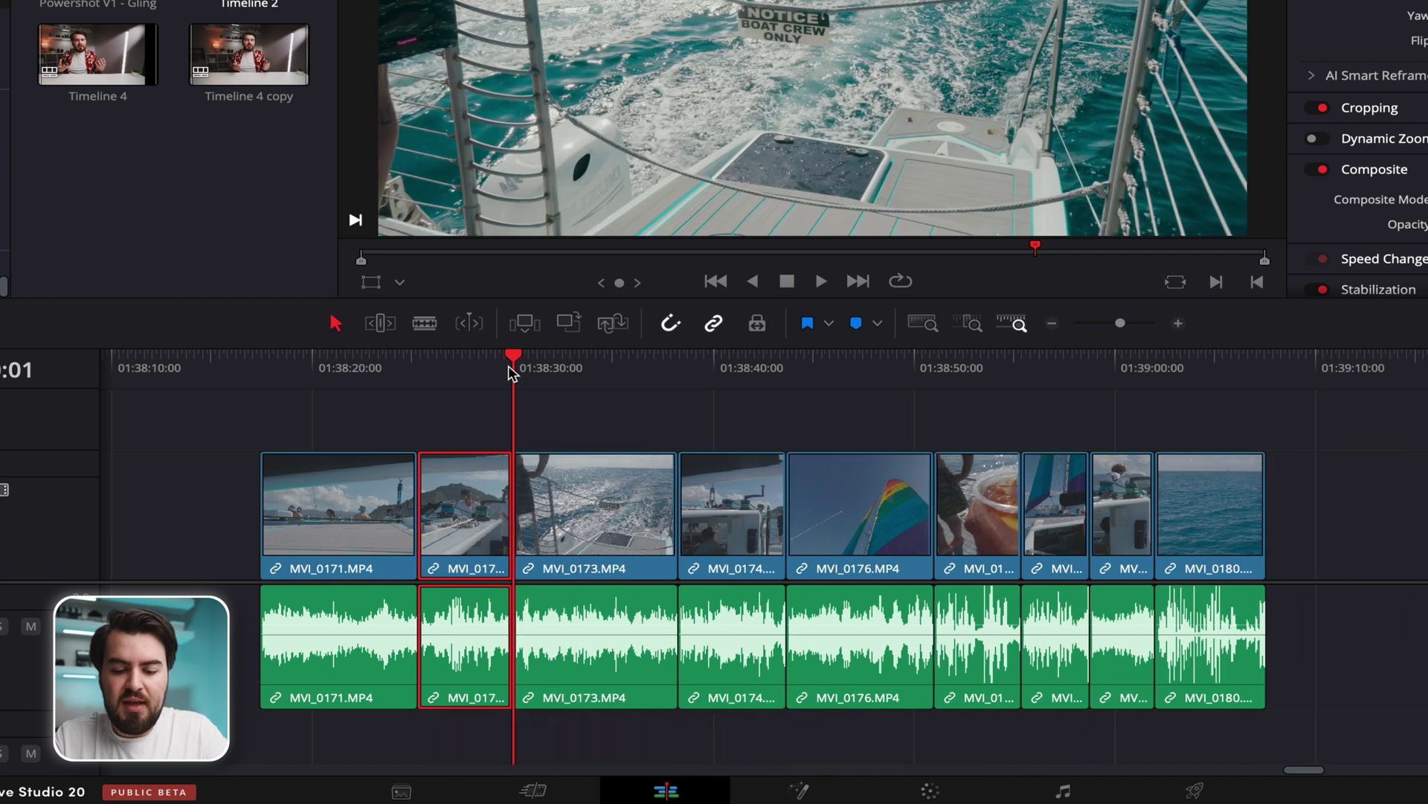
pyautogui.hotkey('ctrl', 'z')
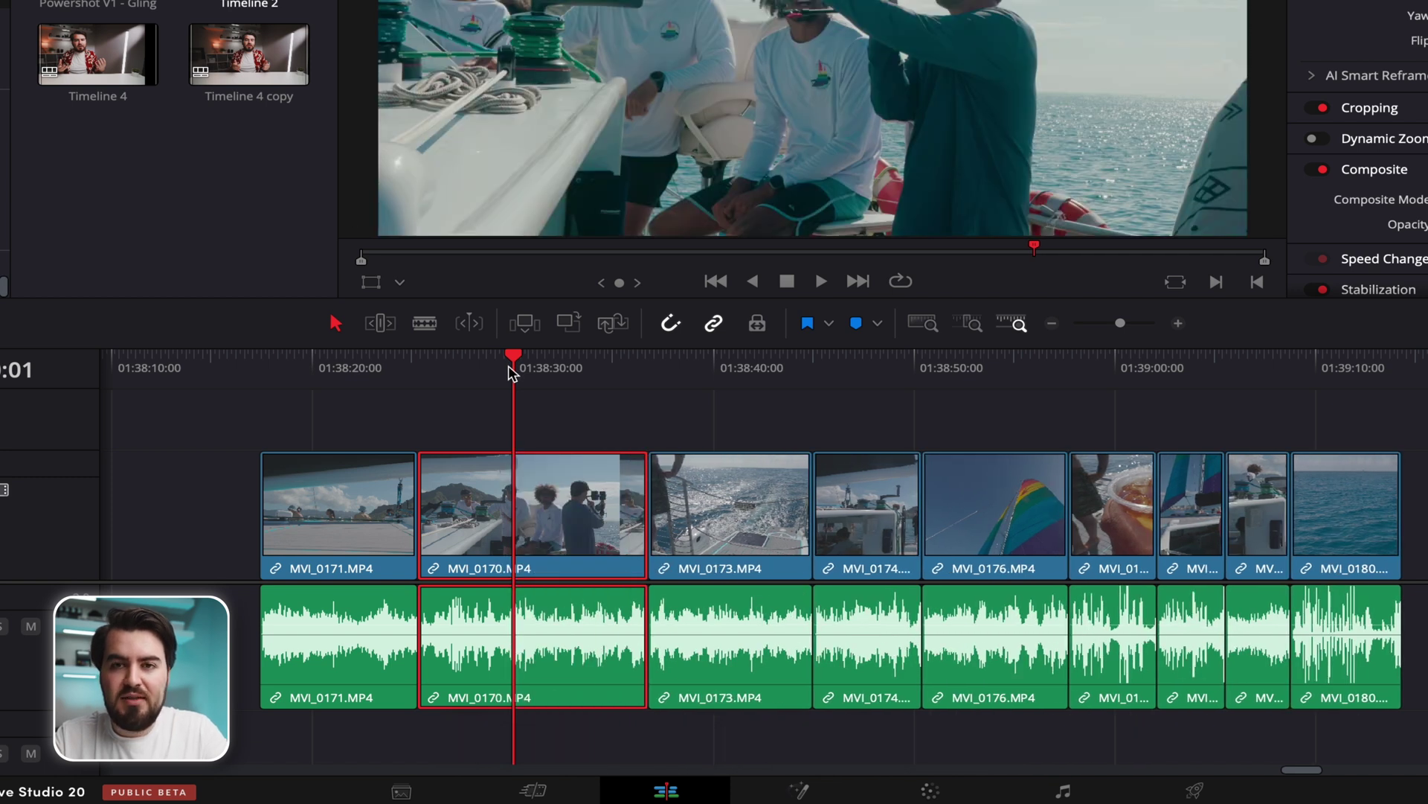